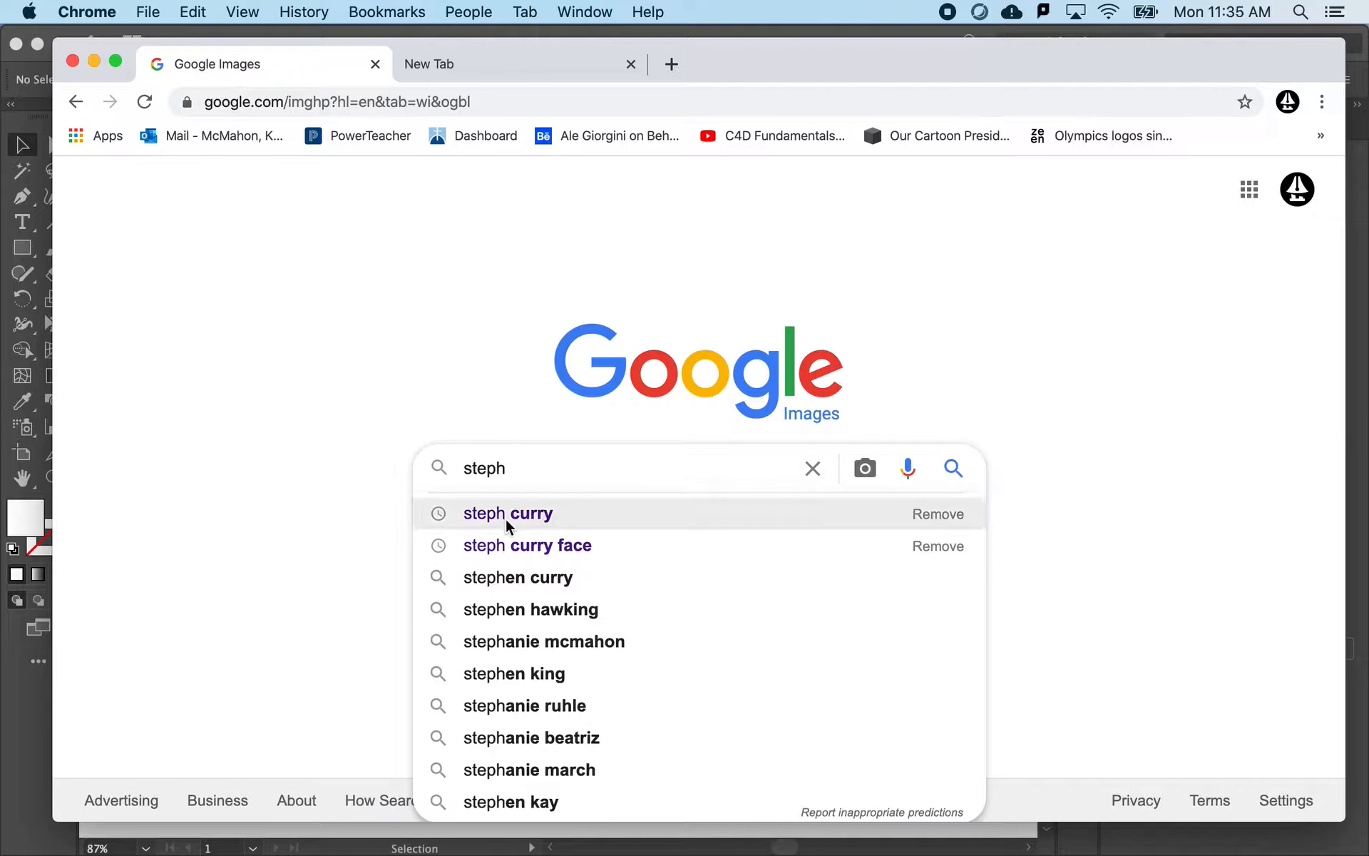
# - Search Google Images for "steph curry" and filter the usage rights to "Labeled for noncommercial reuse with modification"
pyautogui.click(507, 524)
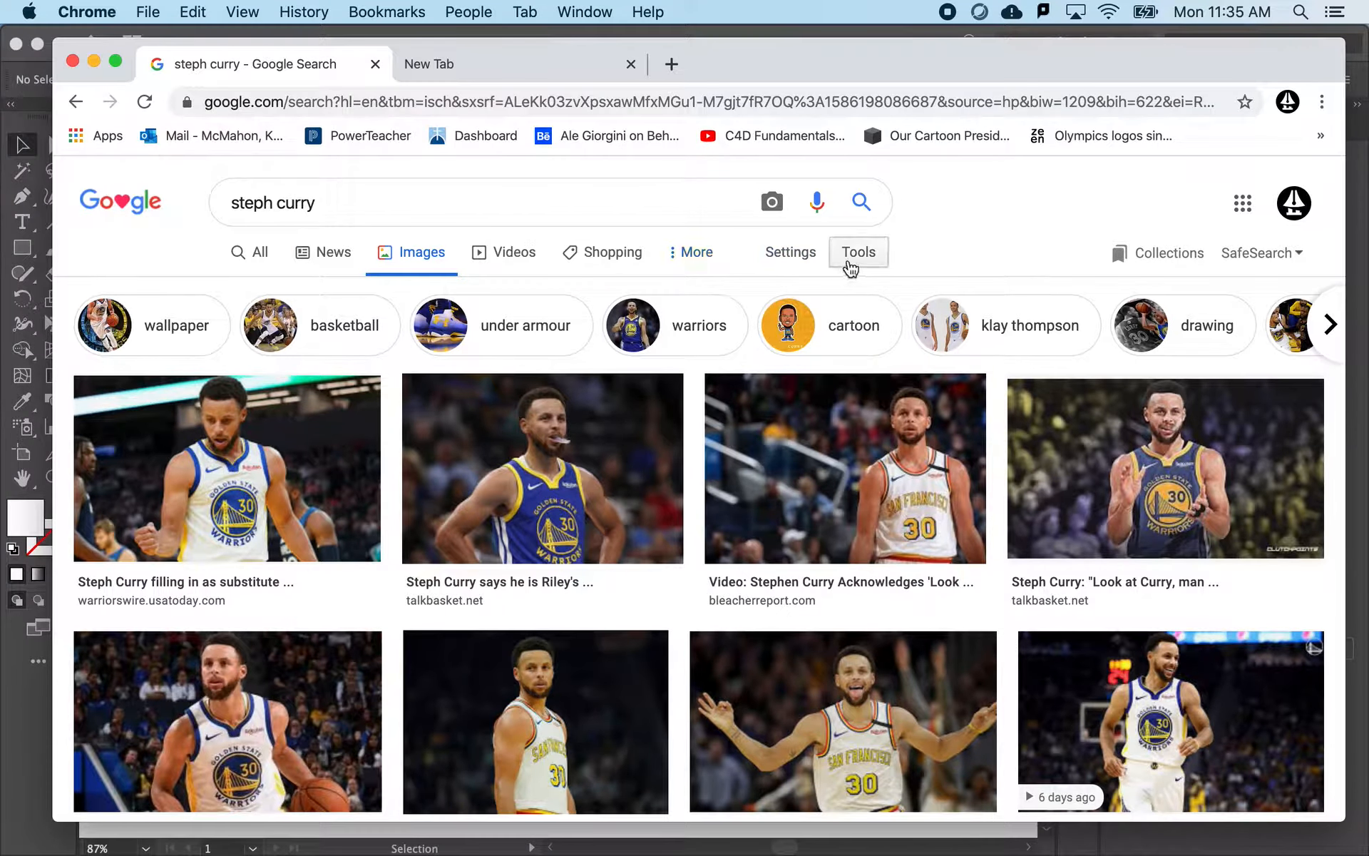
pyautogui.click(850, 269)
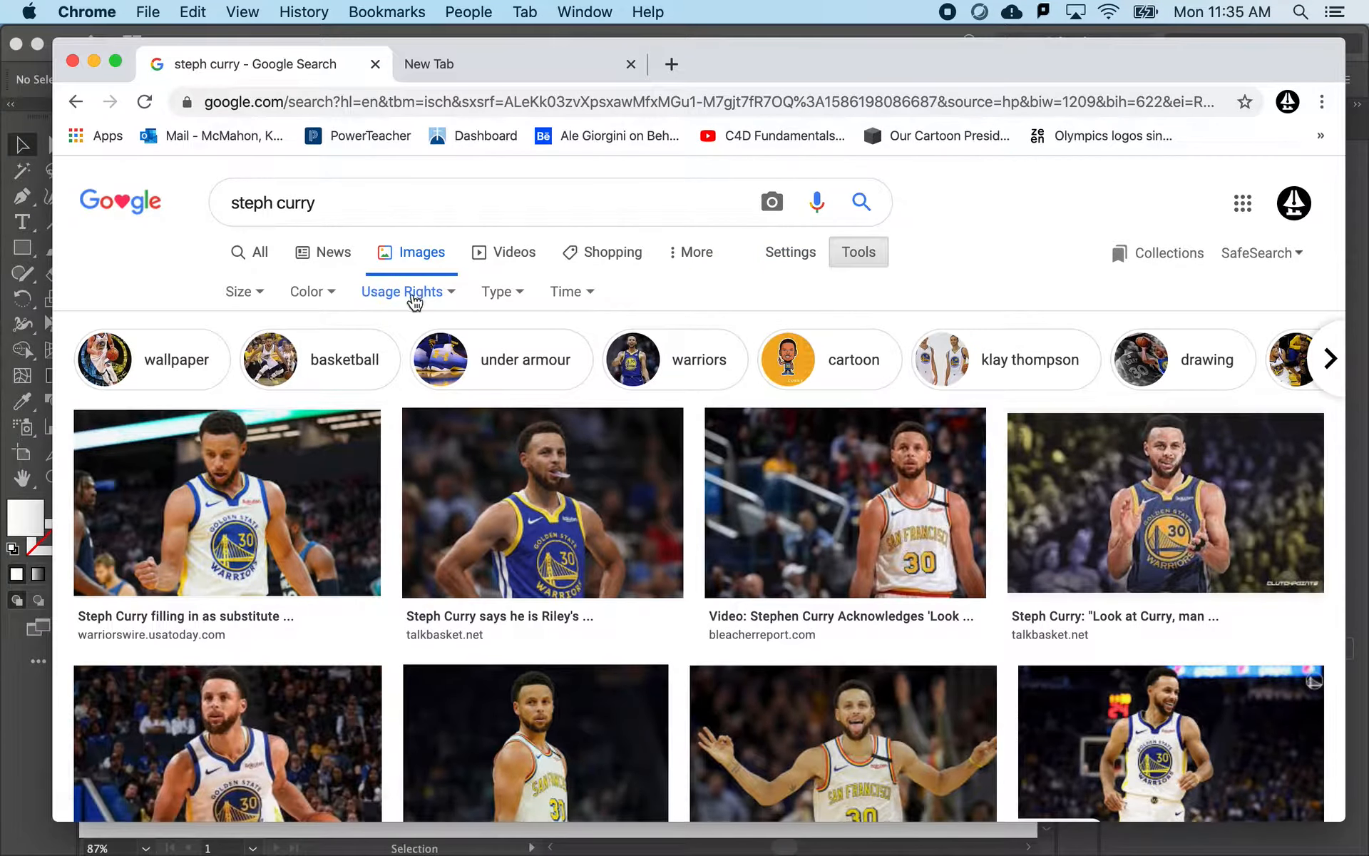
pyautogui.click(412, 300)
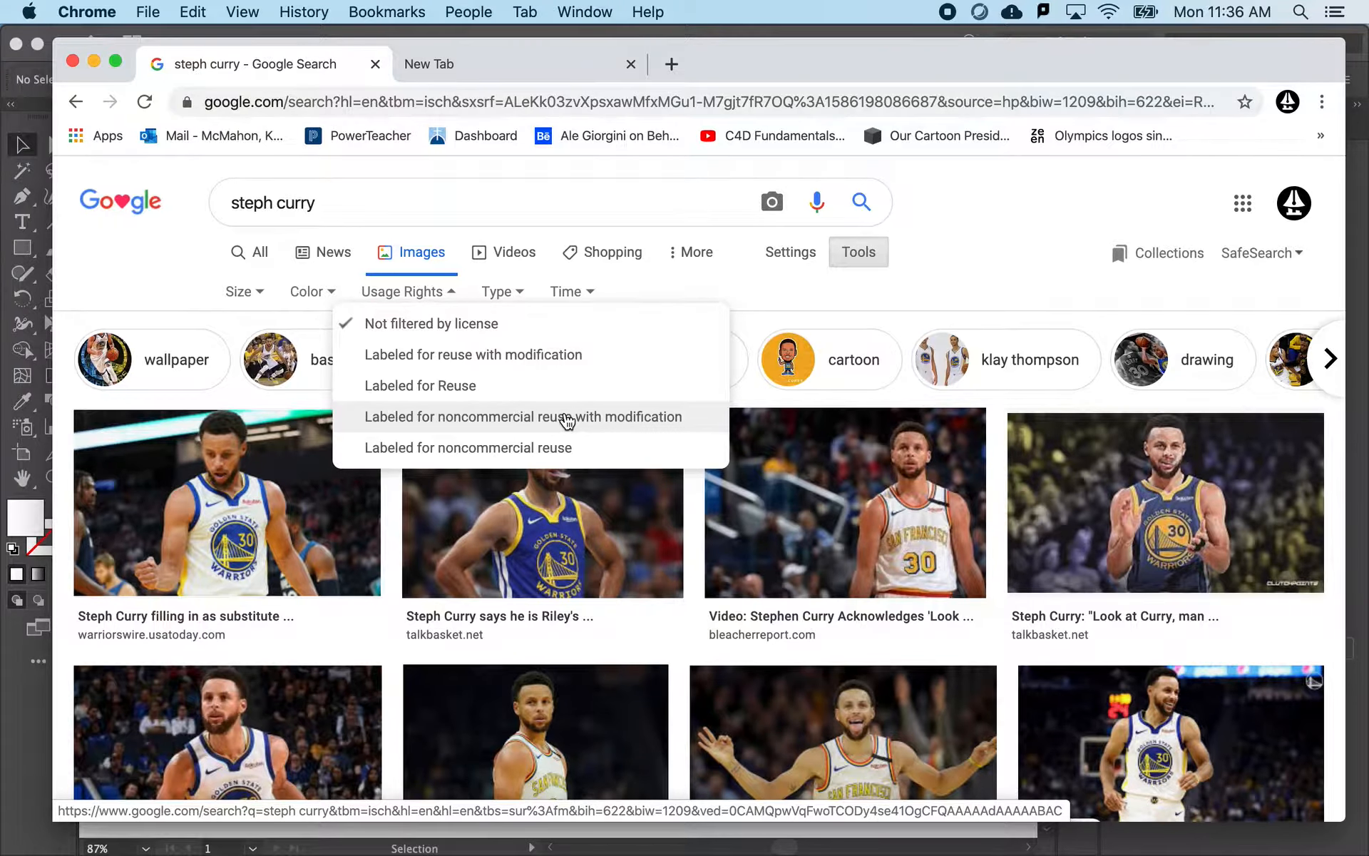
pyautogui.click(567, 418)
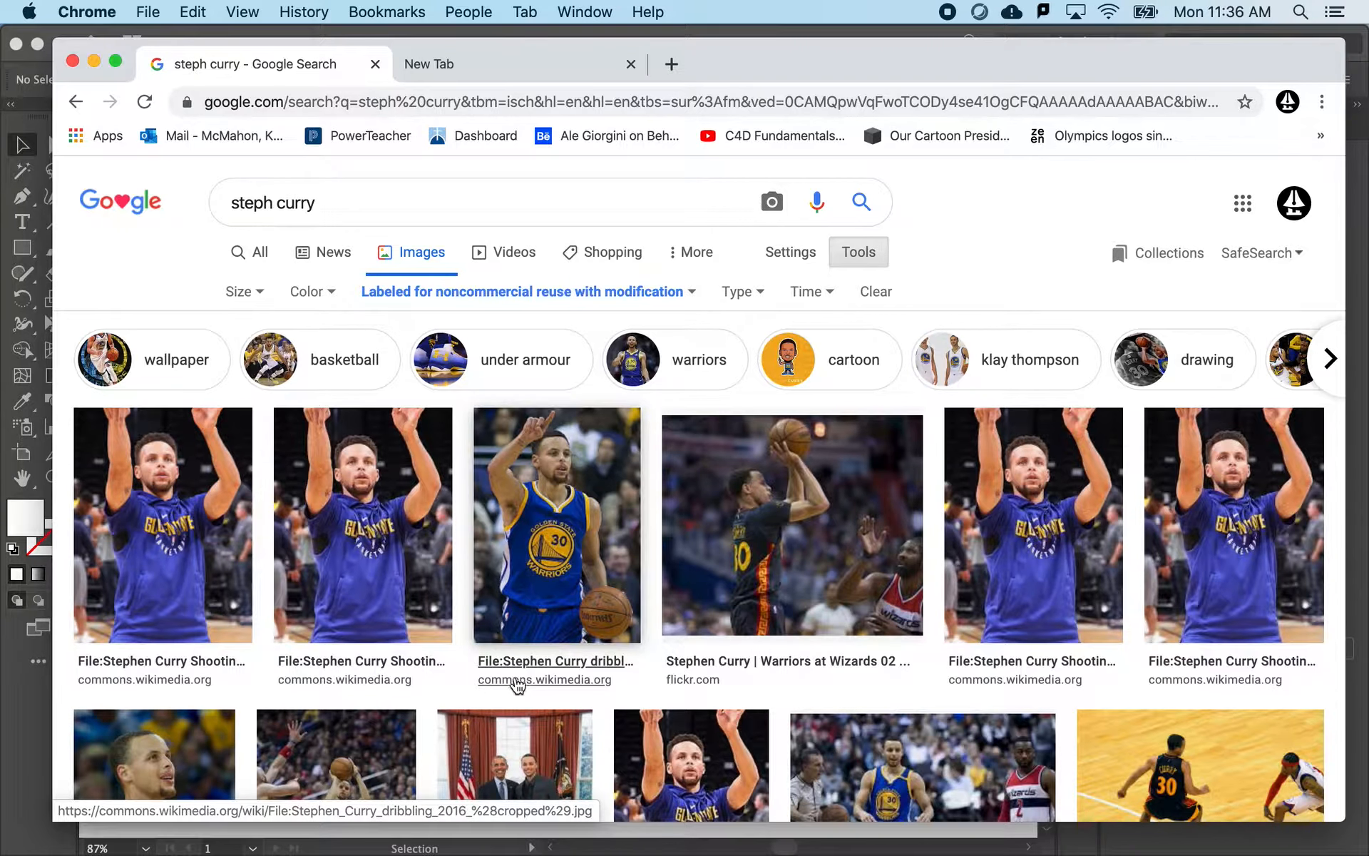
# - Open the Wikimedia Commons page of the Stephen Curry dribbling photo and examine its available resolutions, file information and image-saving options
pyautogui.click(512, 598)
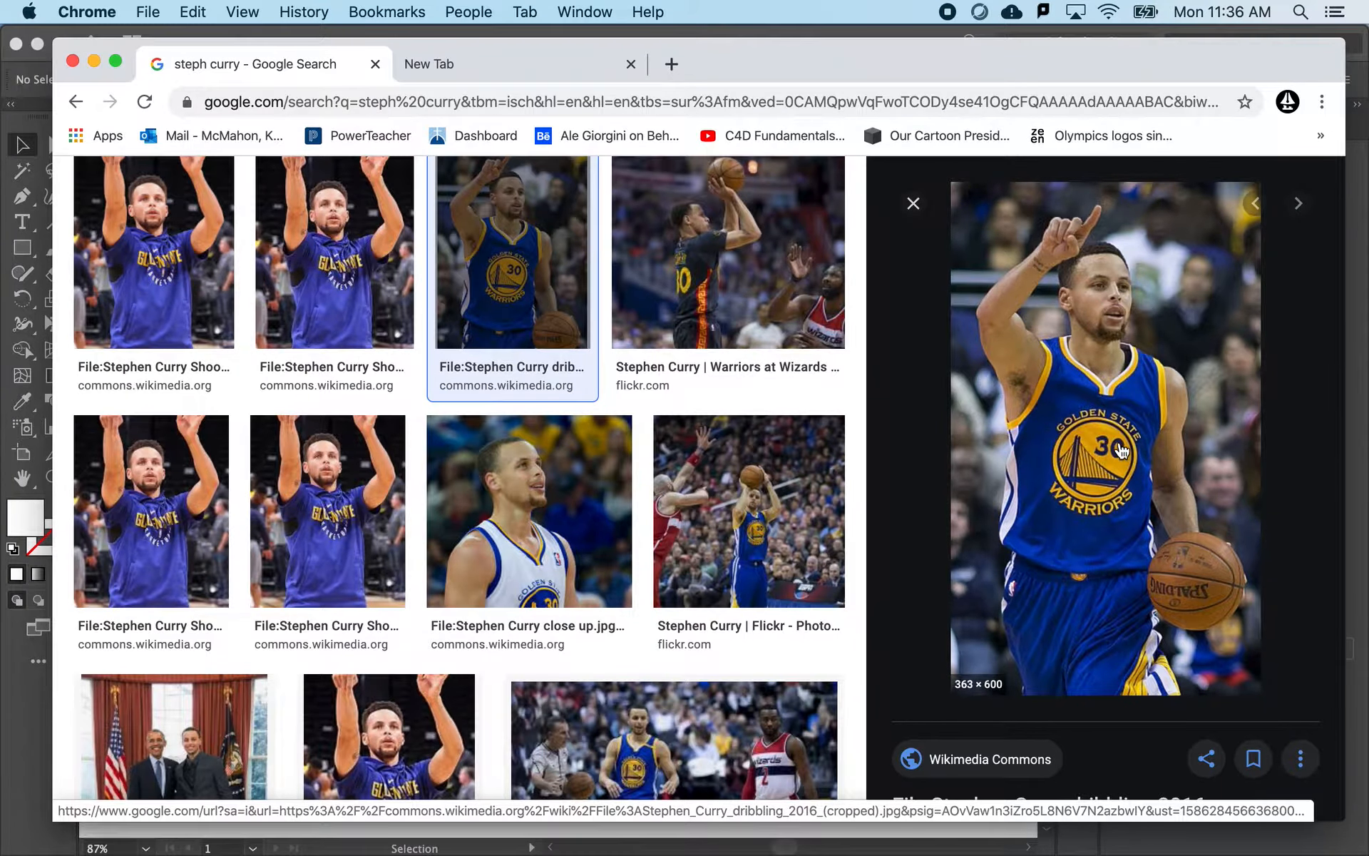
pyautogui.click(1122, 452)
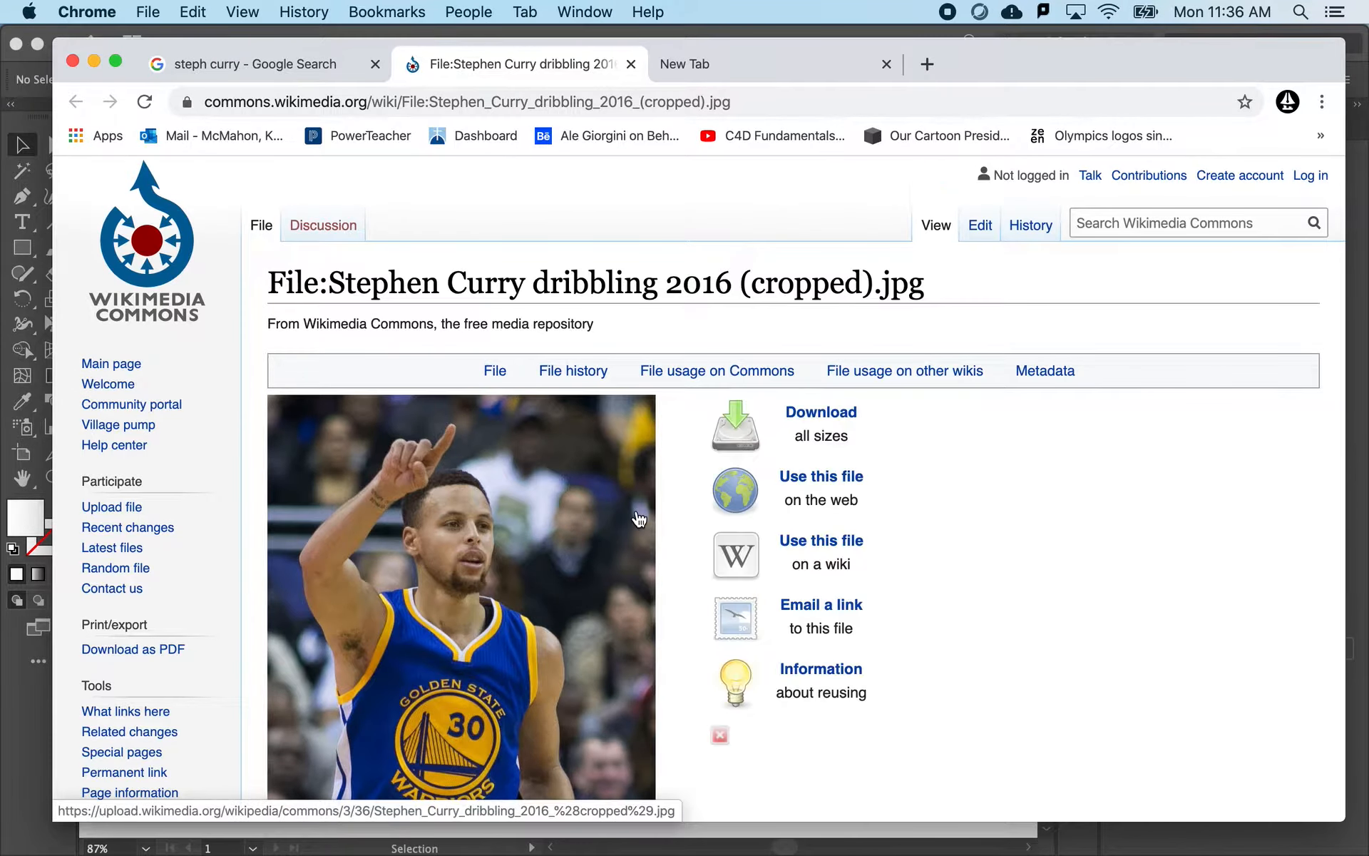
pyautogui.scroll(-6, 639, 520)
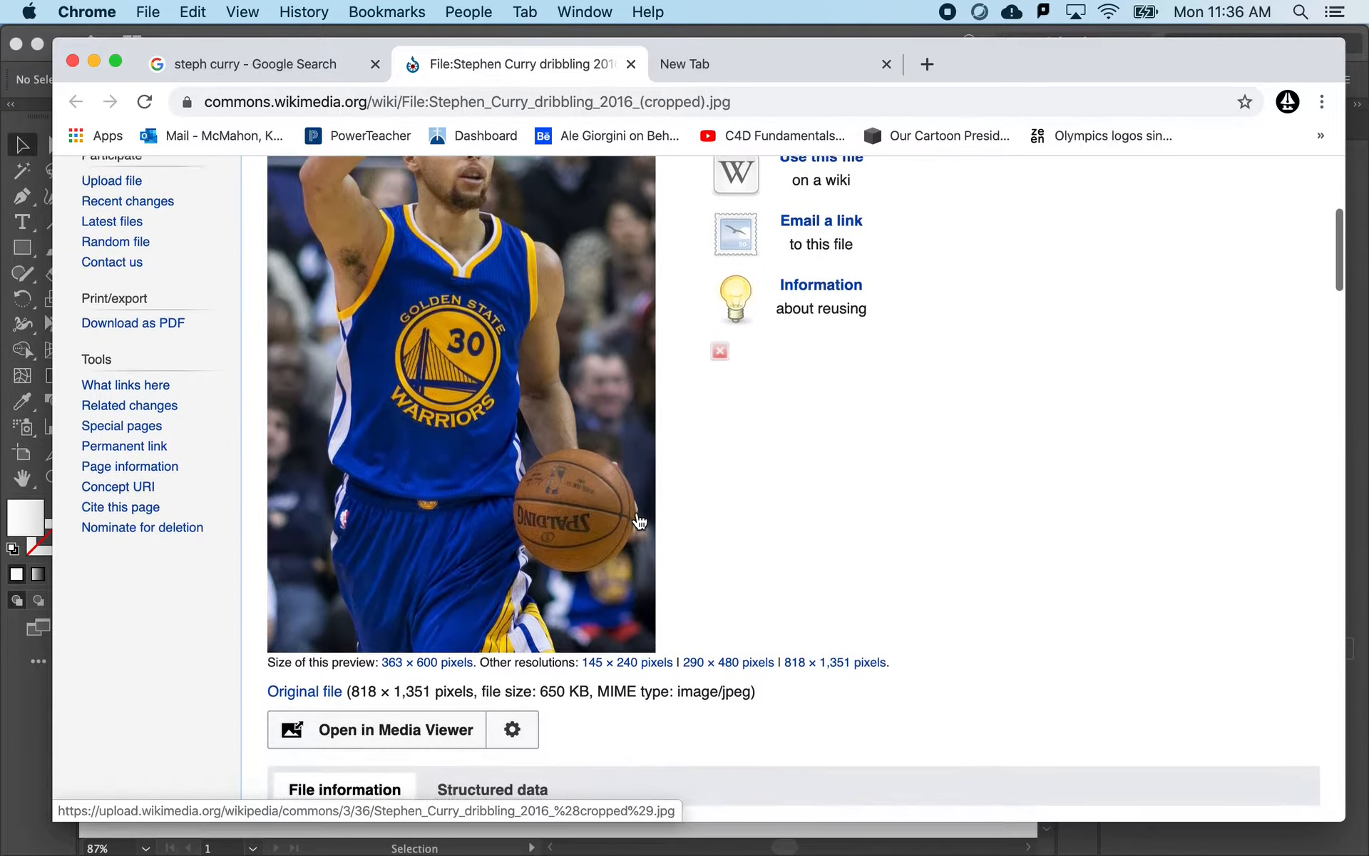
pyautogui.scroll(-1, 638, 521)
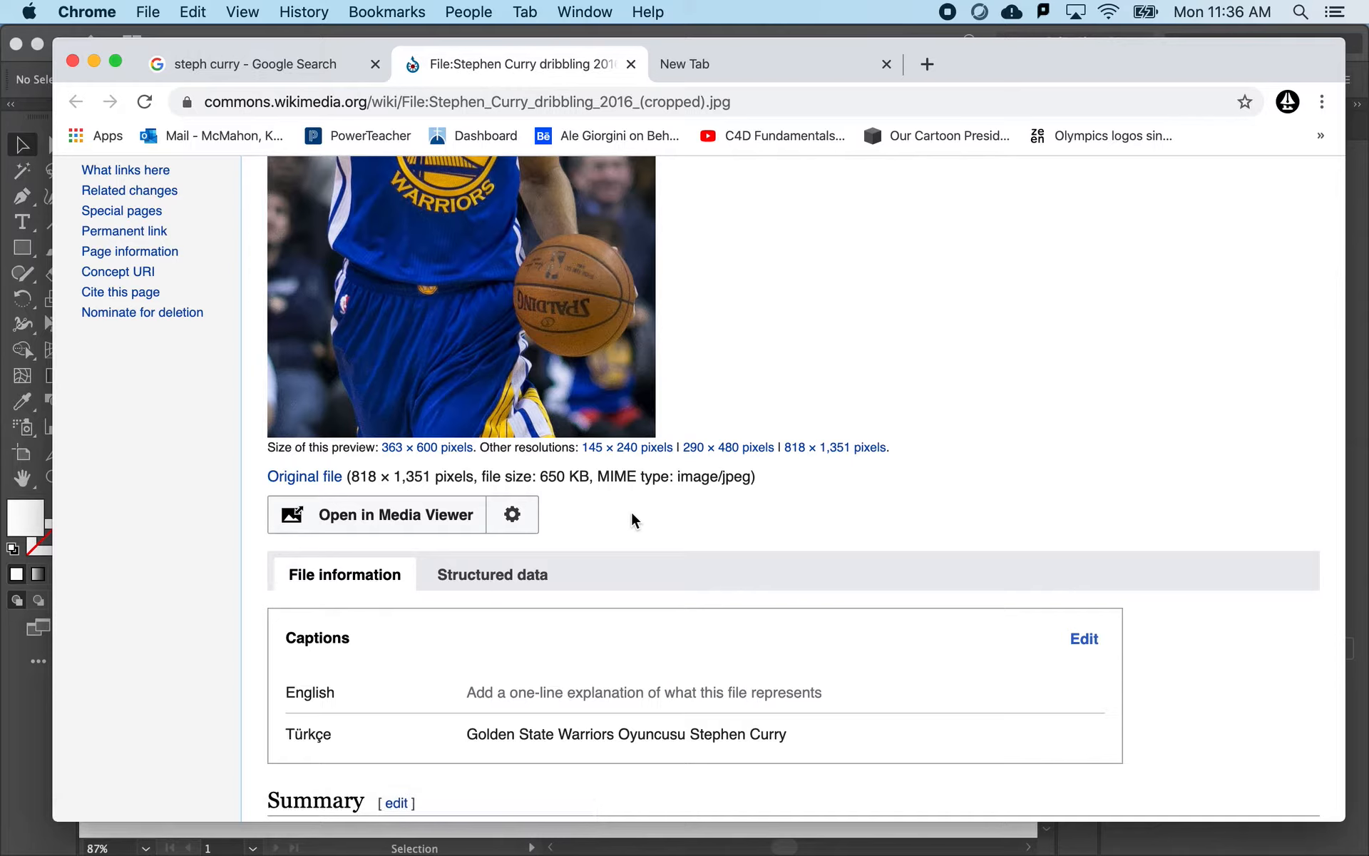
pyautogui.scroll(8, 610, 510)
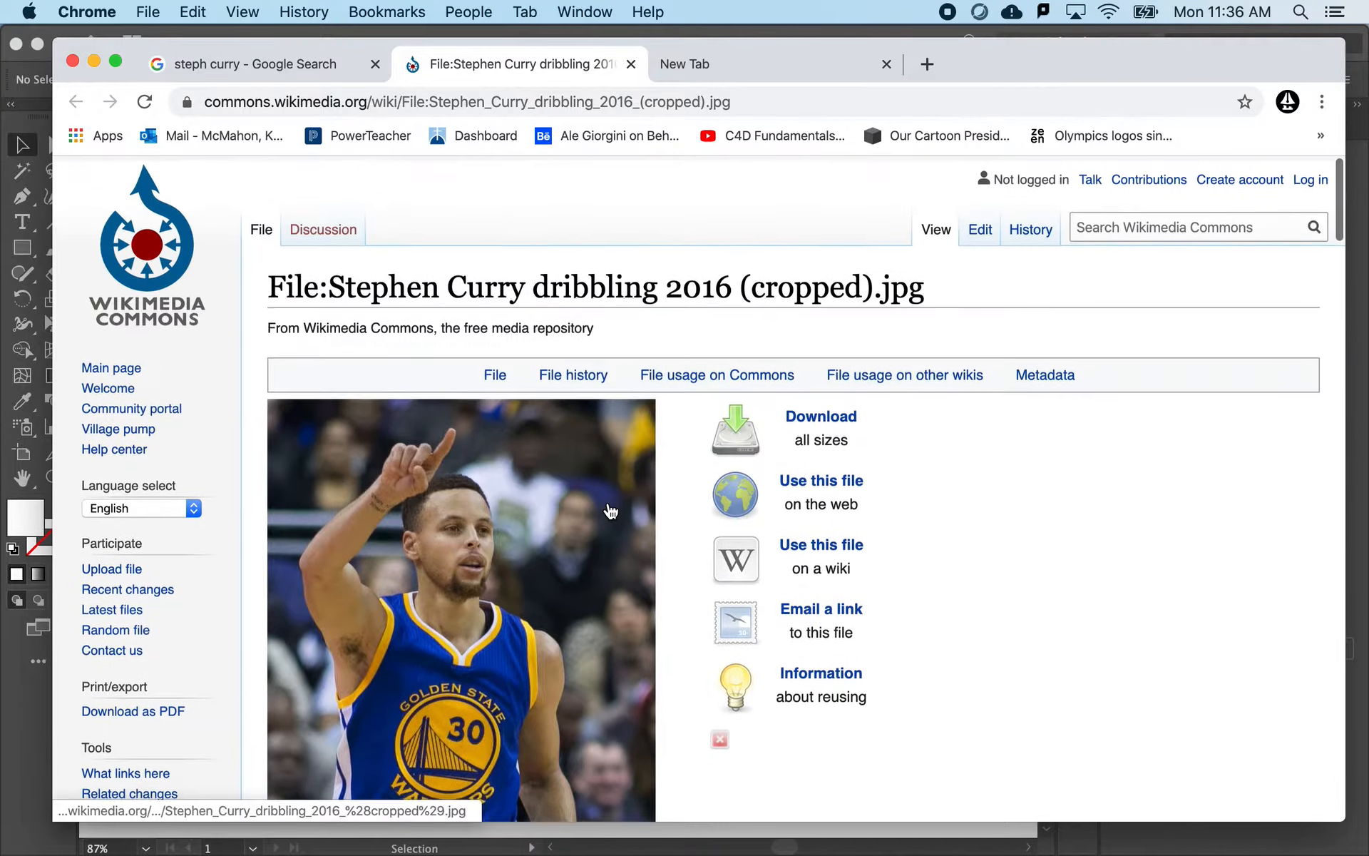
pyautogui.scroll(-8, 610, 510)
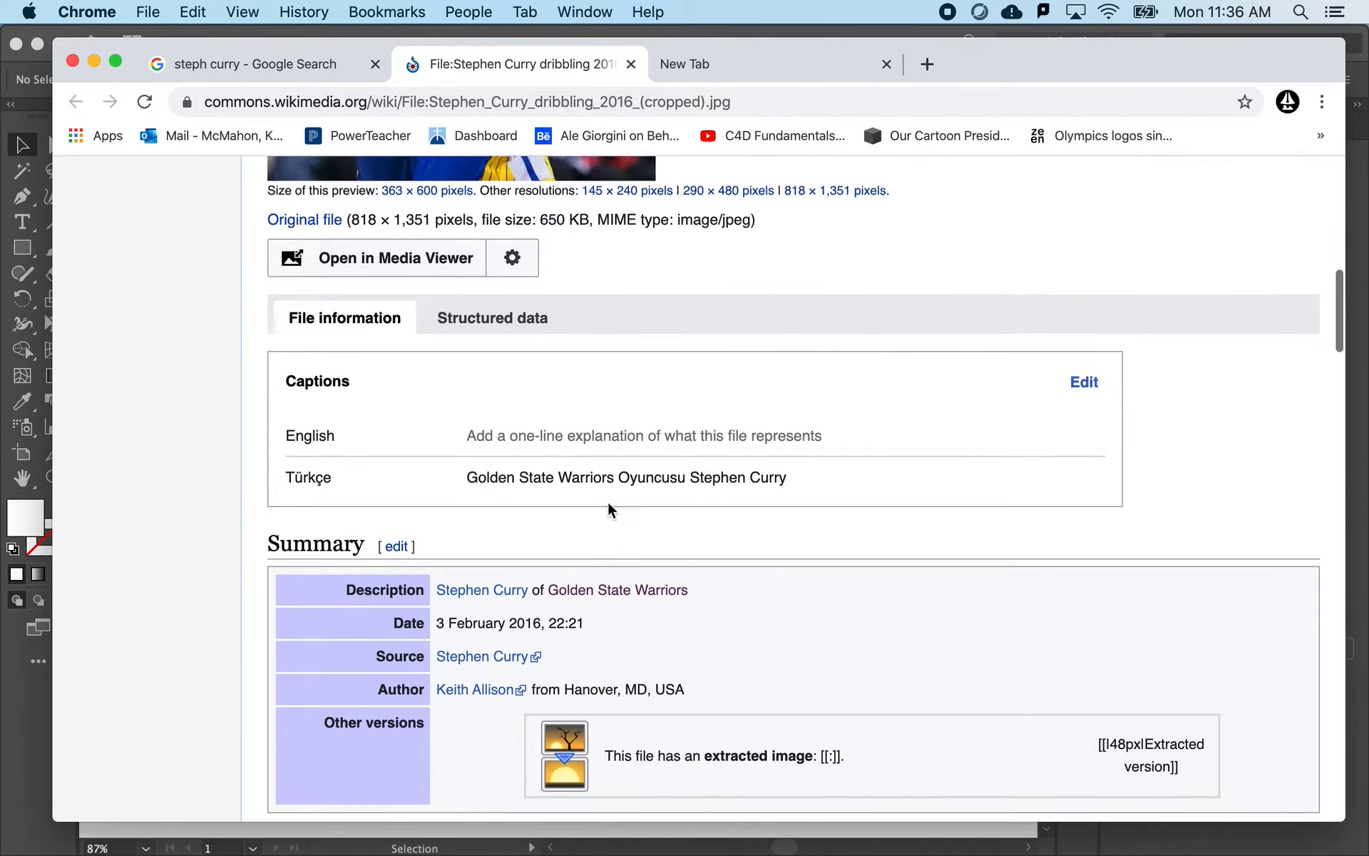
pyautogui.scroll(2, 608, 504)
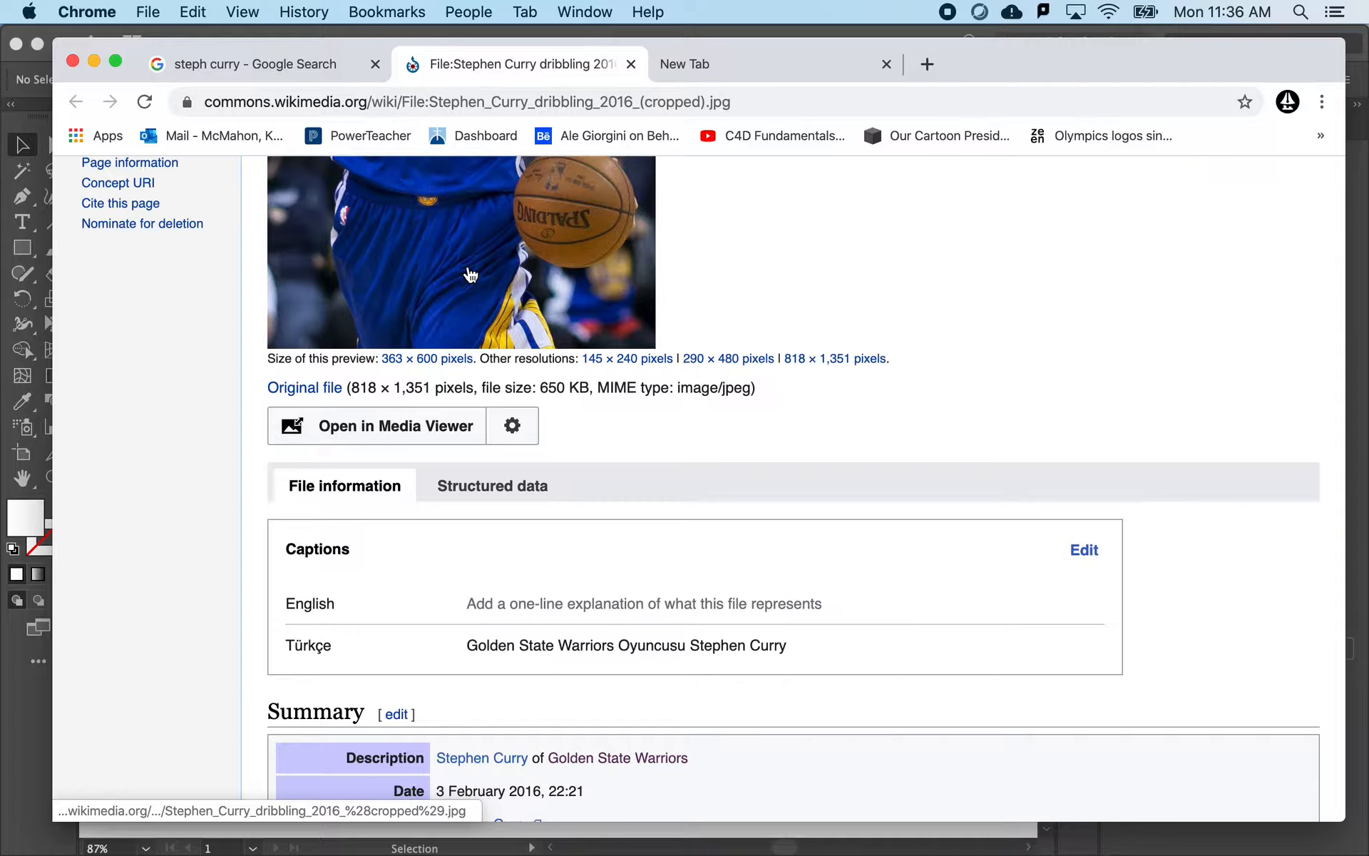
pyautogui.scroll(4, 470, 274)
pyautogui.scroll(3, 470, 275)
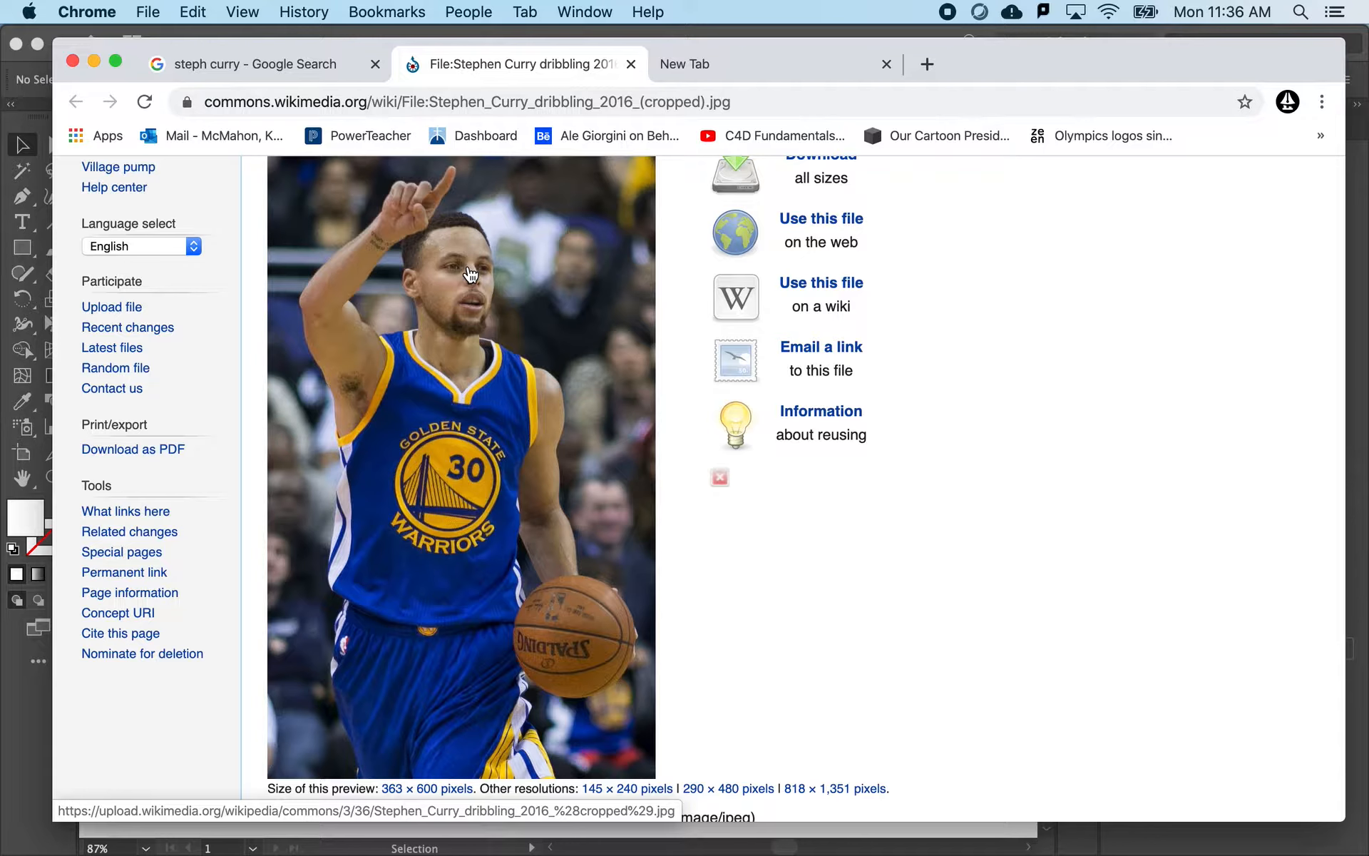
pyautogui.rightClick(484, 340)
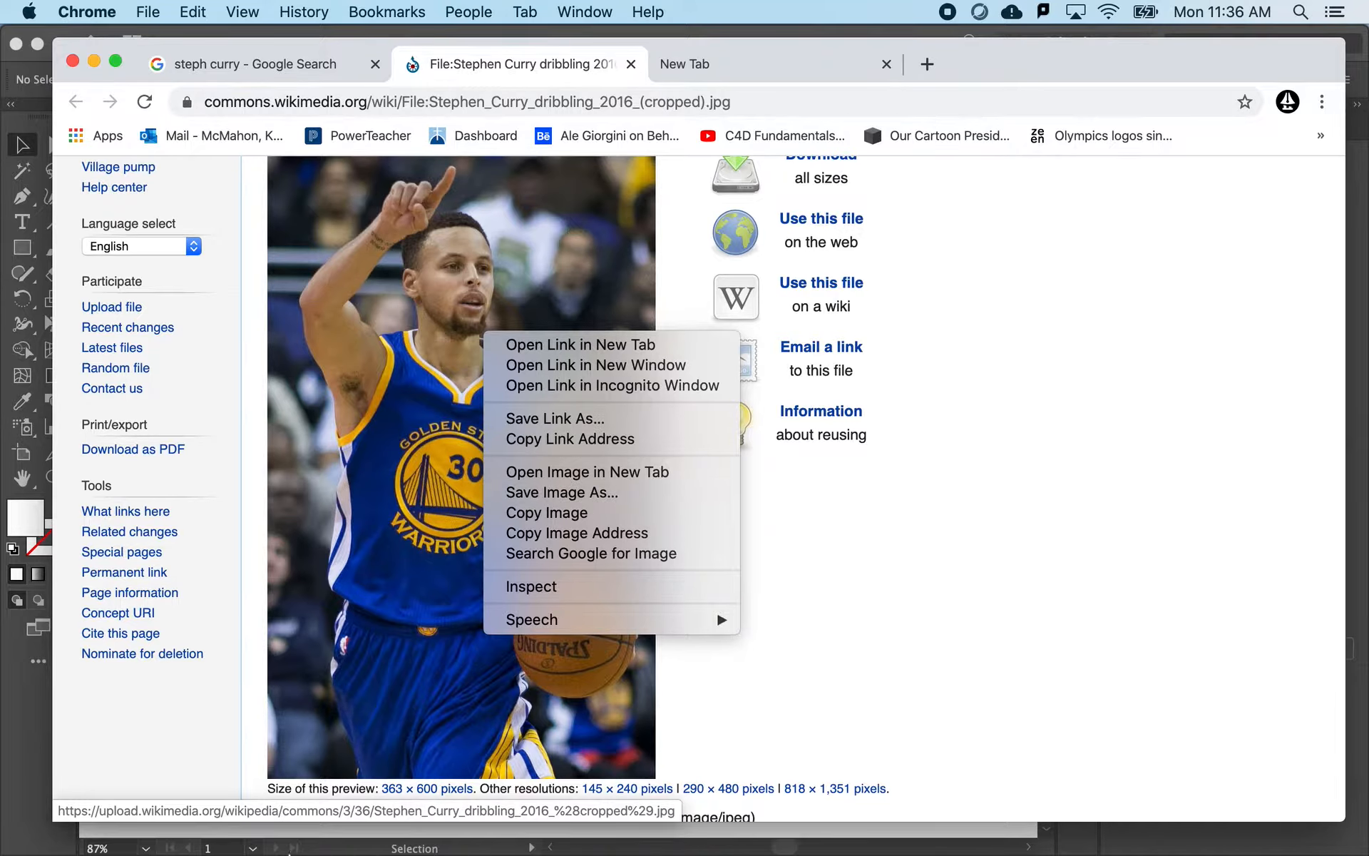
pyautogui.click(326, 703)
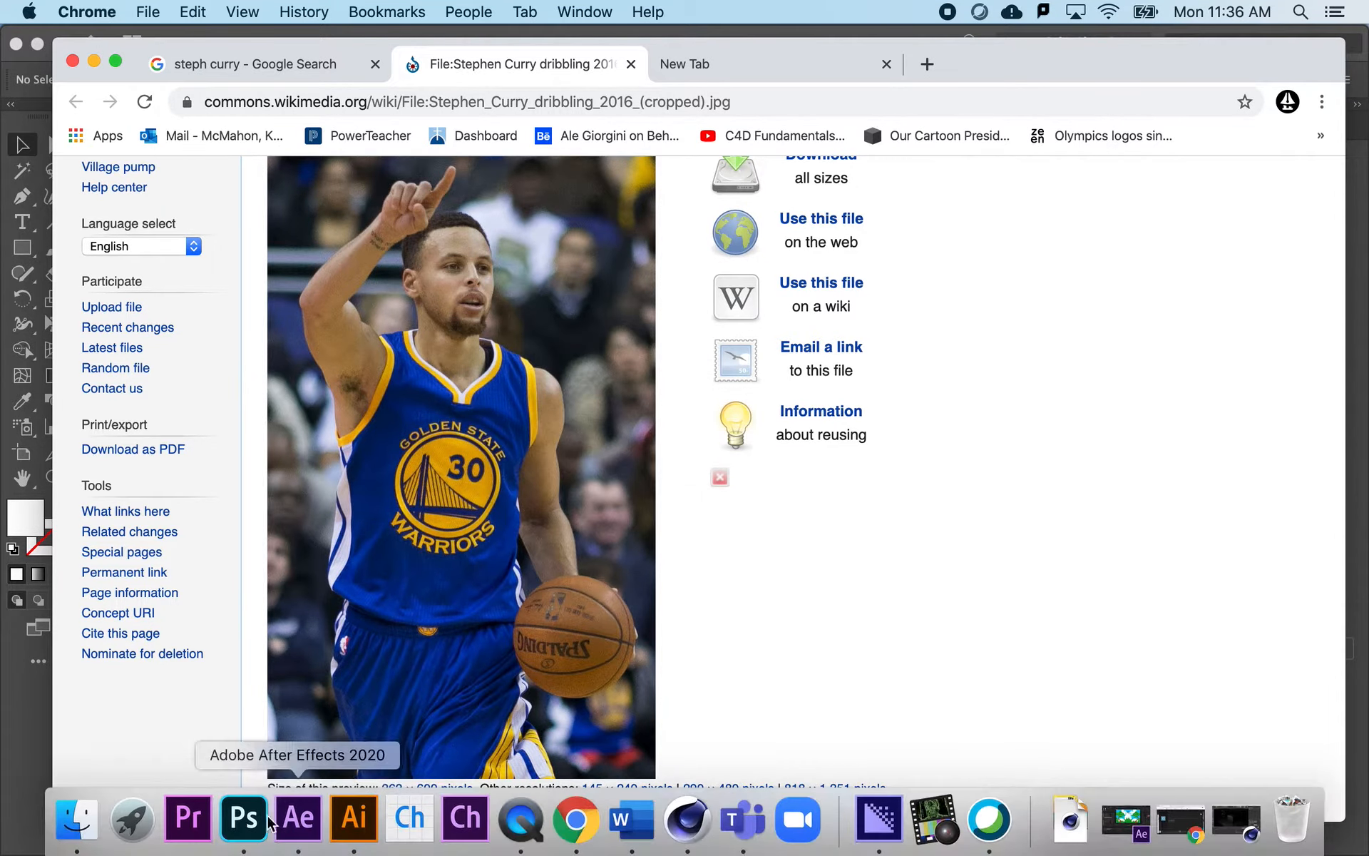
# - Switch to Photoshop, clear the selection around the player in steph big.jpg and collapse the History panel
pyautogui.click(235, 821)
pyautogui.scroll(8, 517, 473)
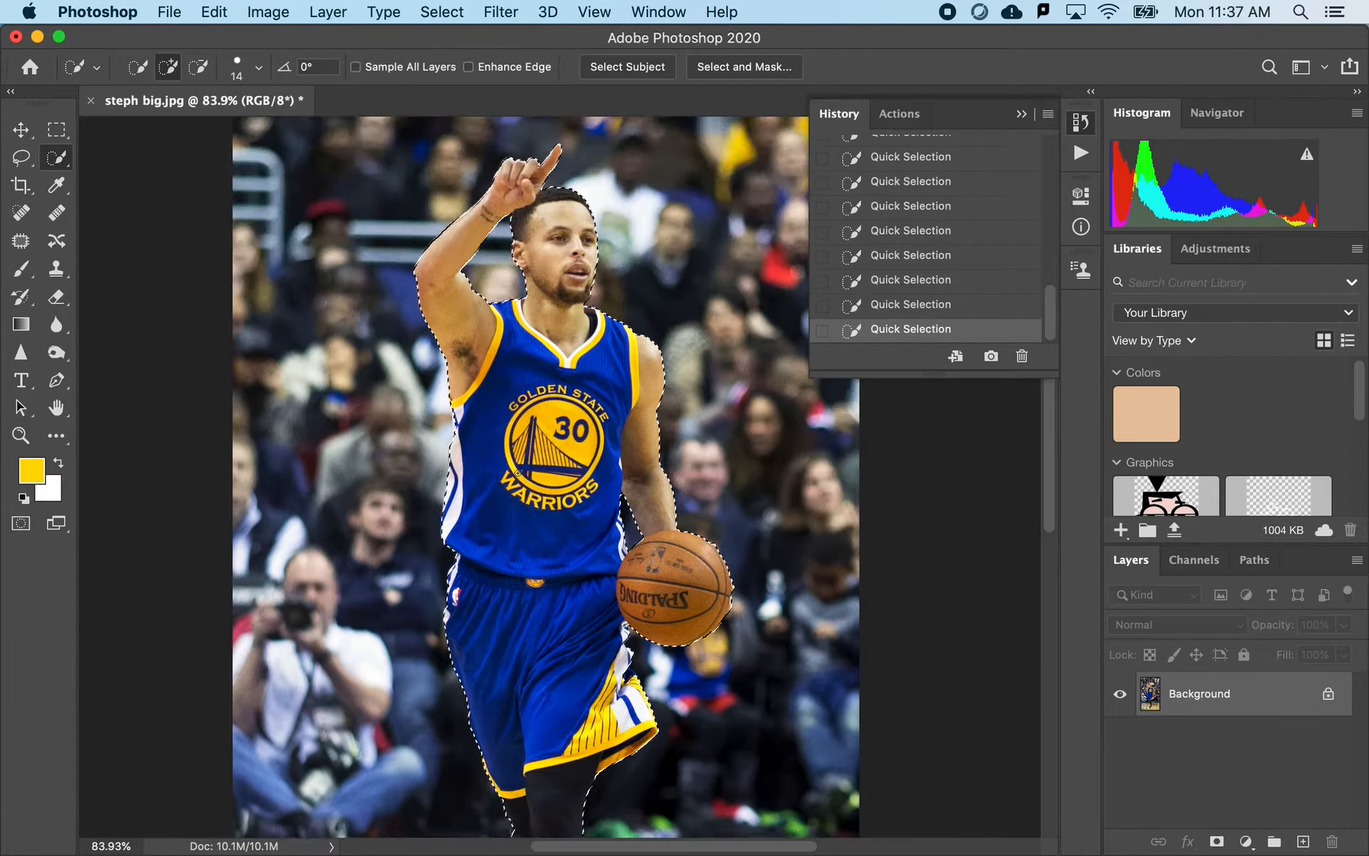
pyautogui.scroll(-2, 518, 473)
pyautogui.hscroll(1, 517, 473)
pyautogui.press('super+d')
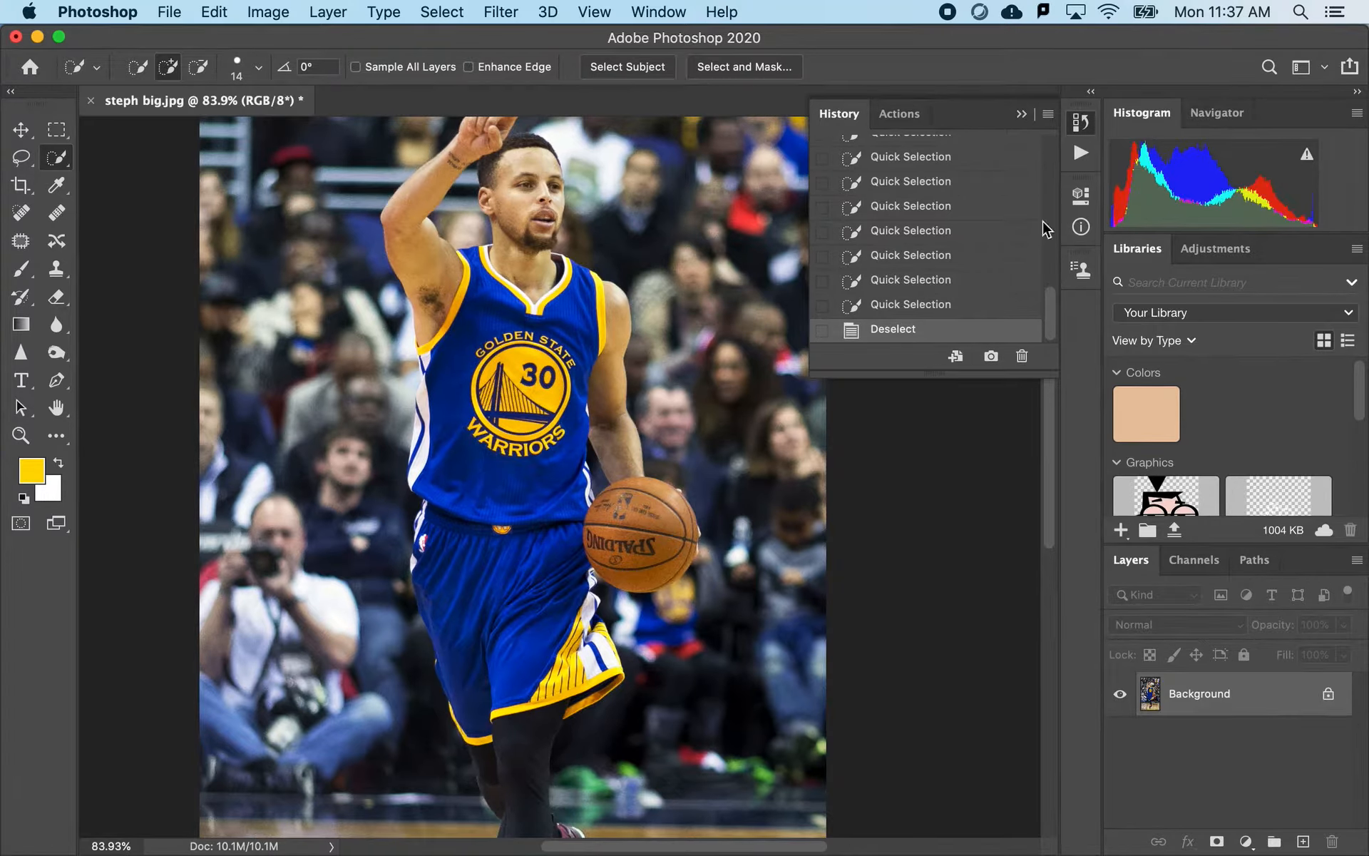
pyautogui.click(1022, 114)
pyautogui.scroll(-1, 542, 428)
pyautogui.hscroll(-1, 542, 428)
pyautogui.click(162, 13)
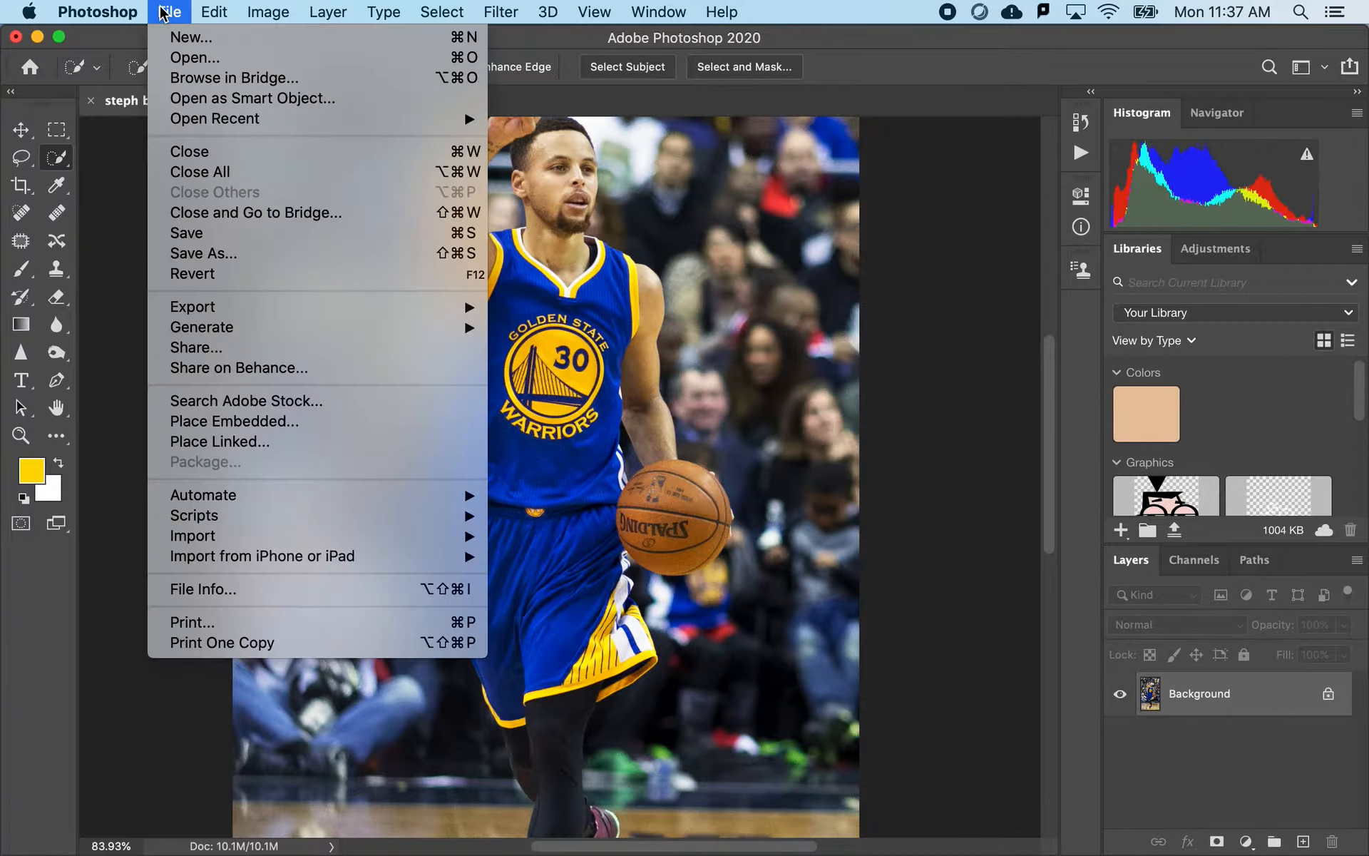
pyautogui.click(183, 39)
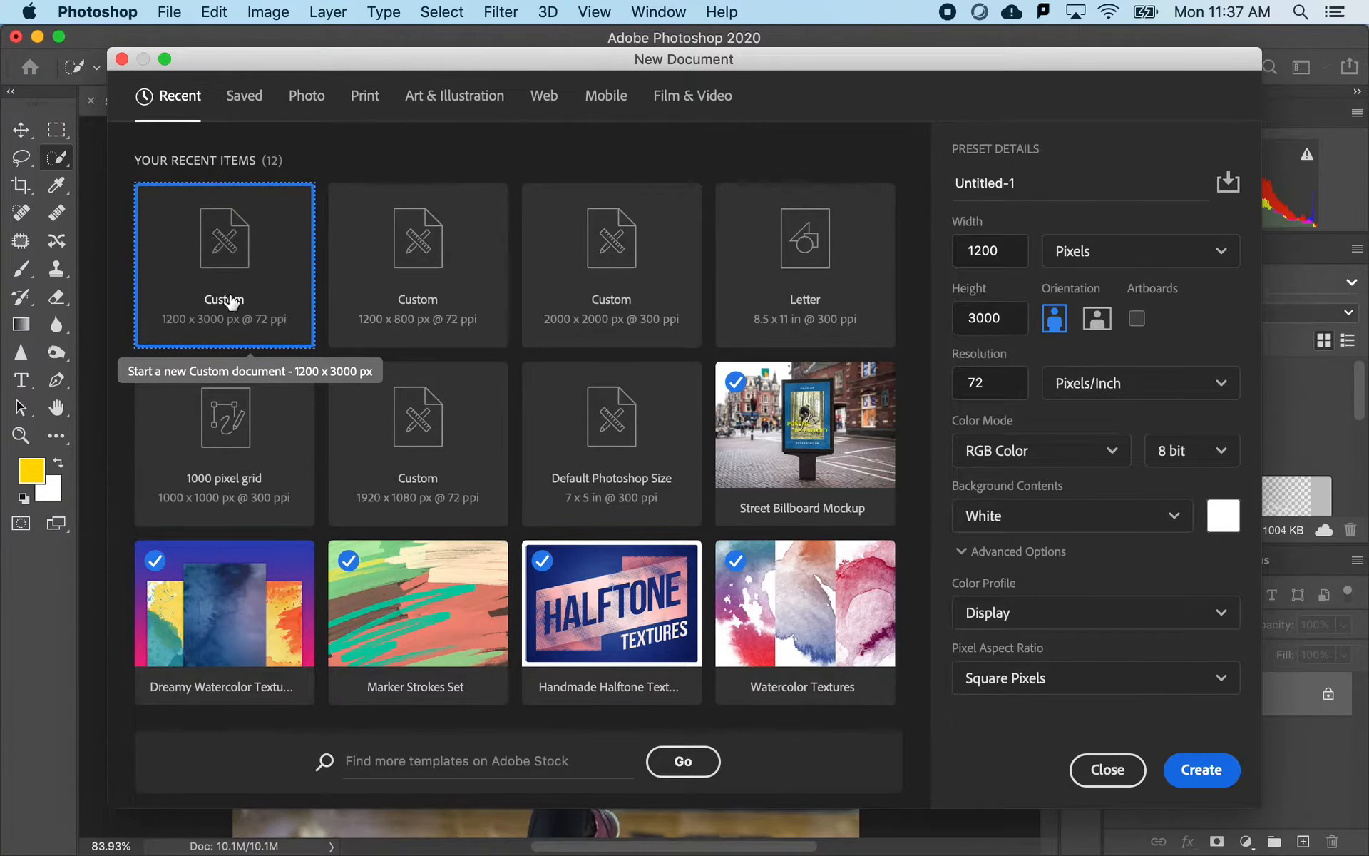
pyautogui.click(1104, 770)
pyautogui.press('super+o')
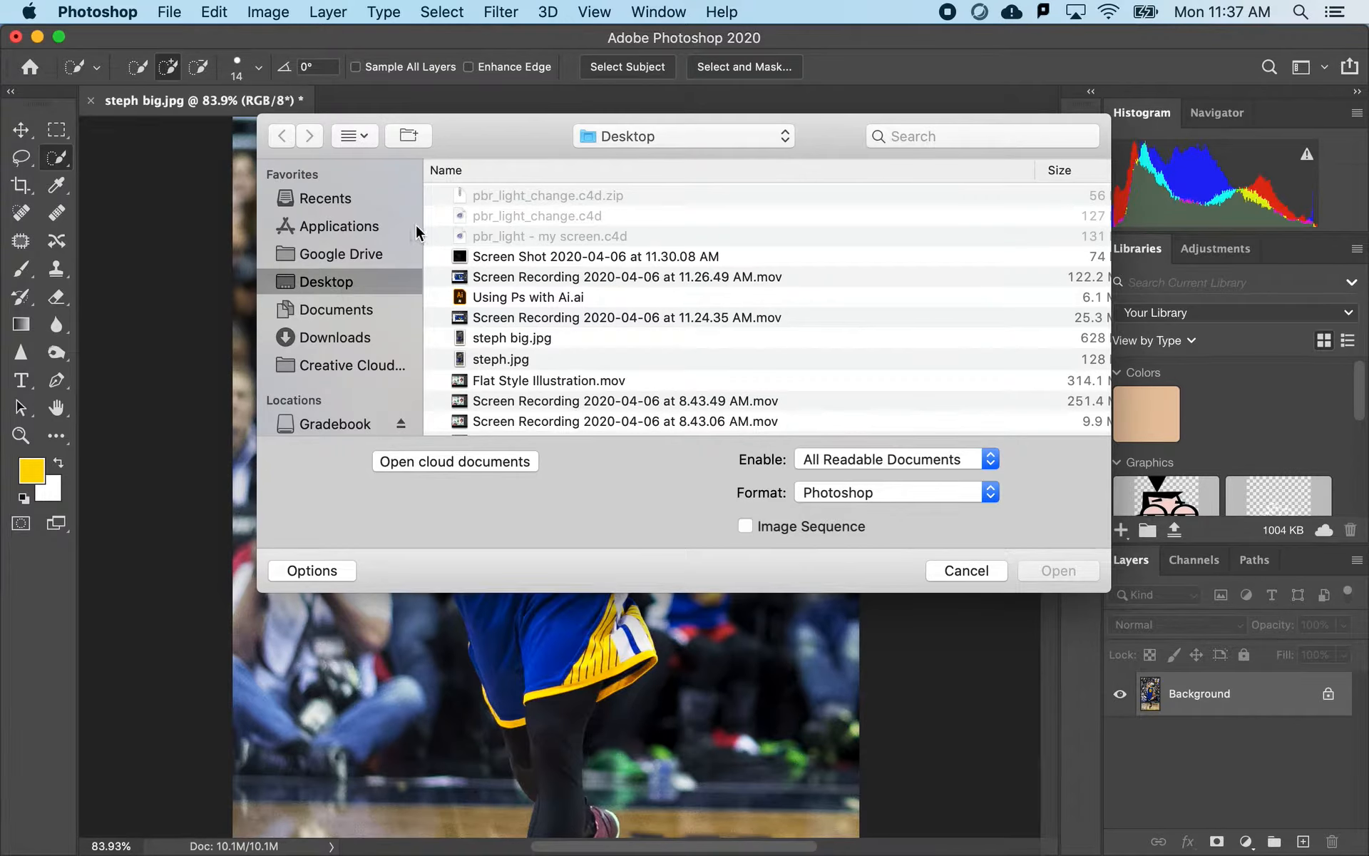
pyautogui.click(348, 343)
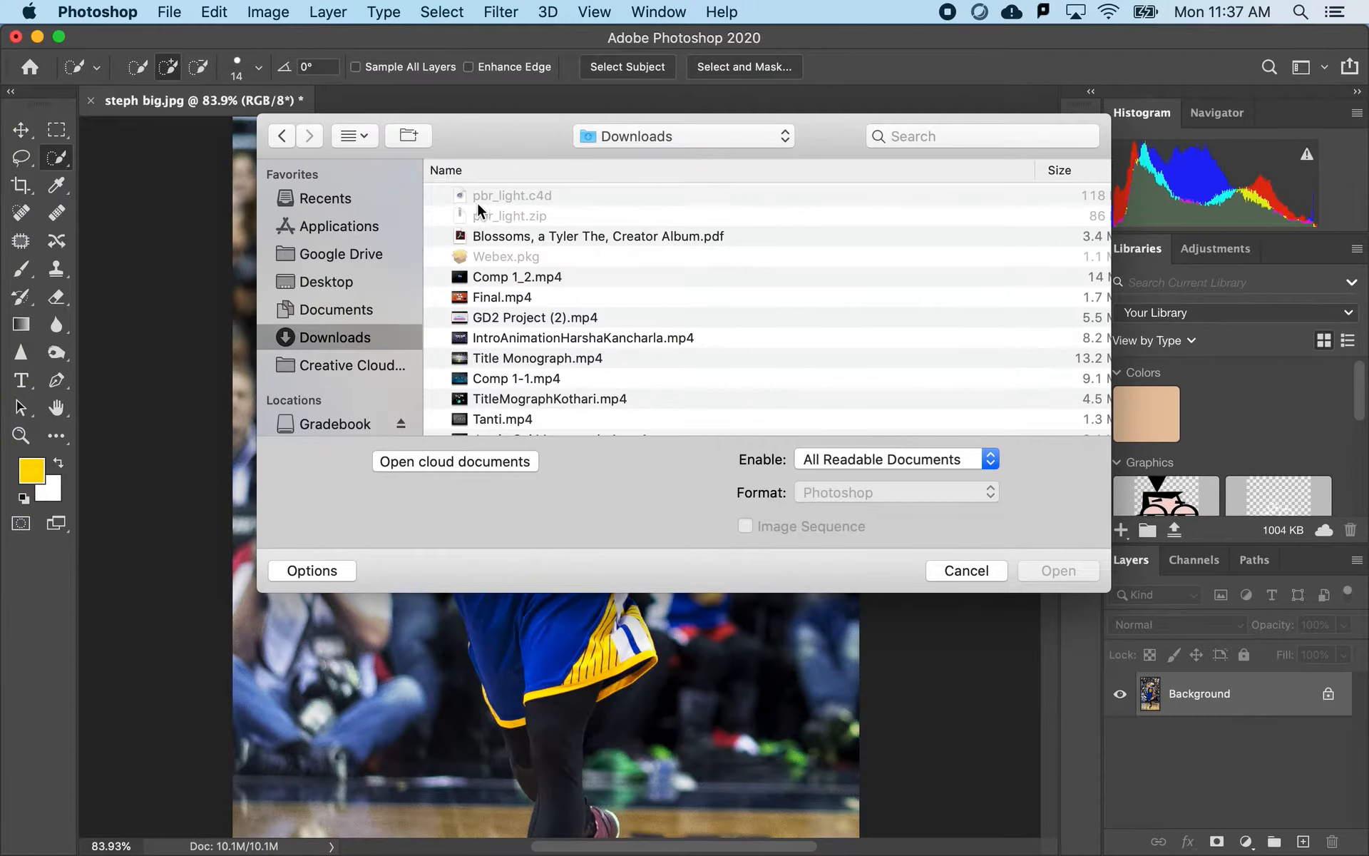
pyautogui.click(965, 570)
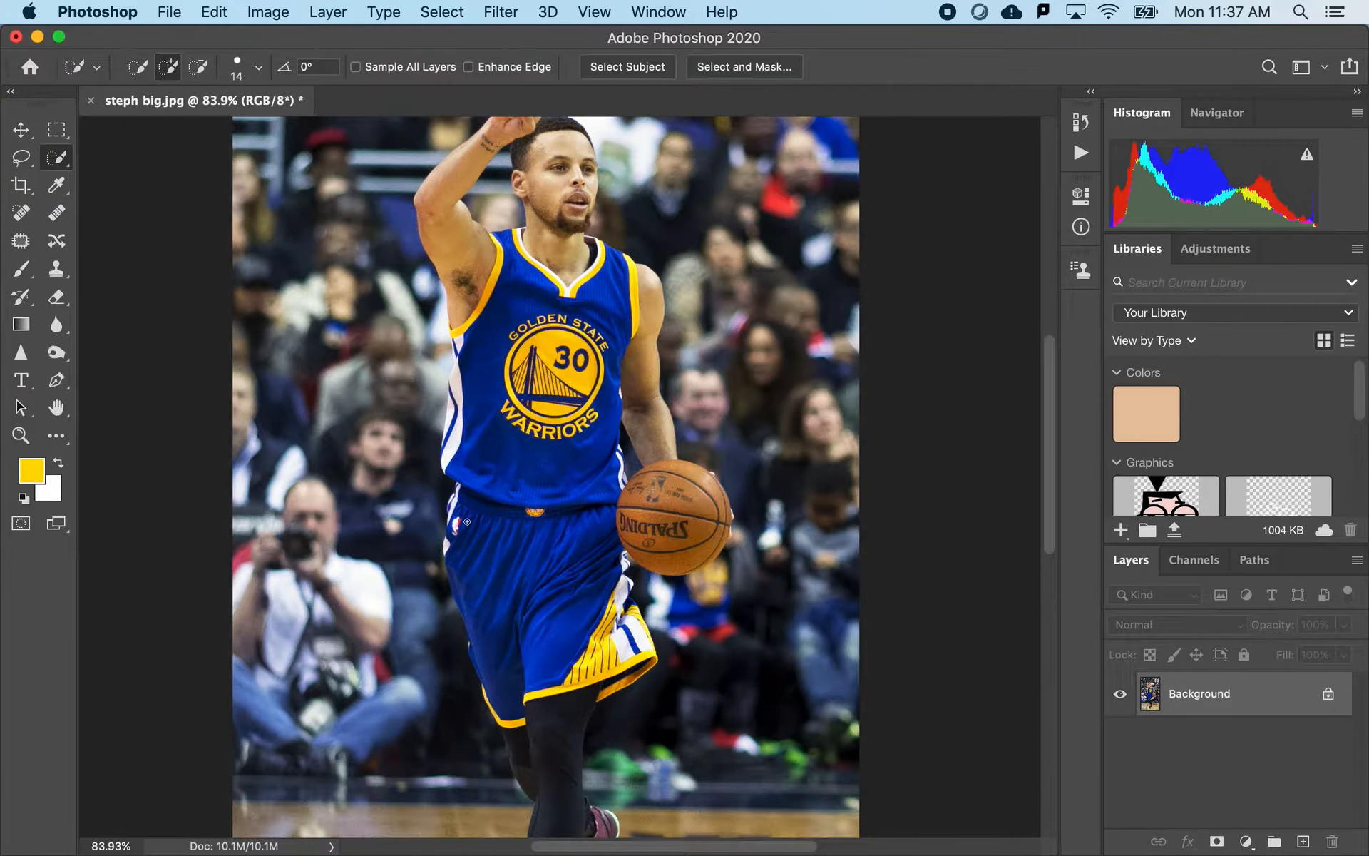
# - Inspect the player photo from the raised hand down to the shoes
pyautogui.scroll(5, 467, 522)
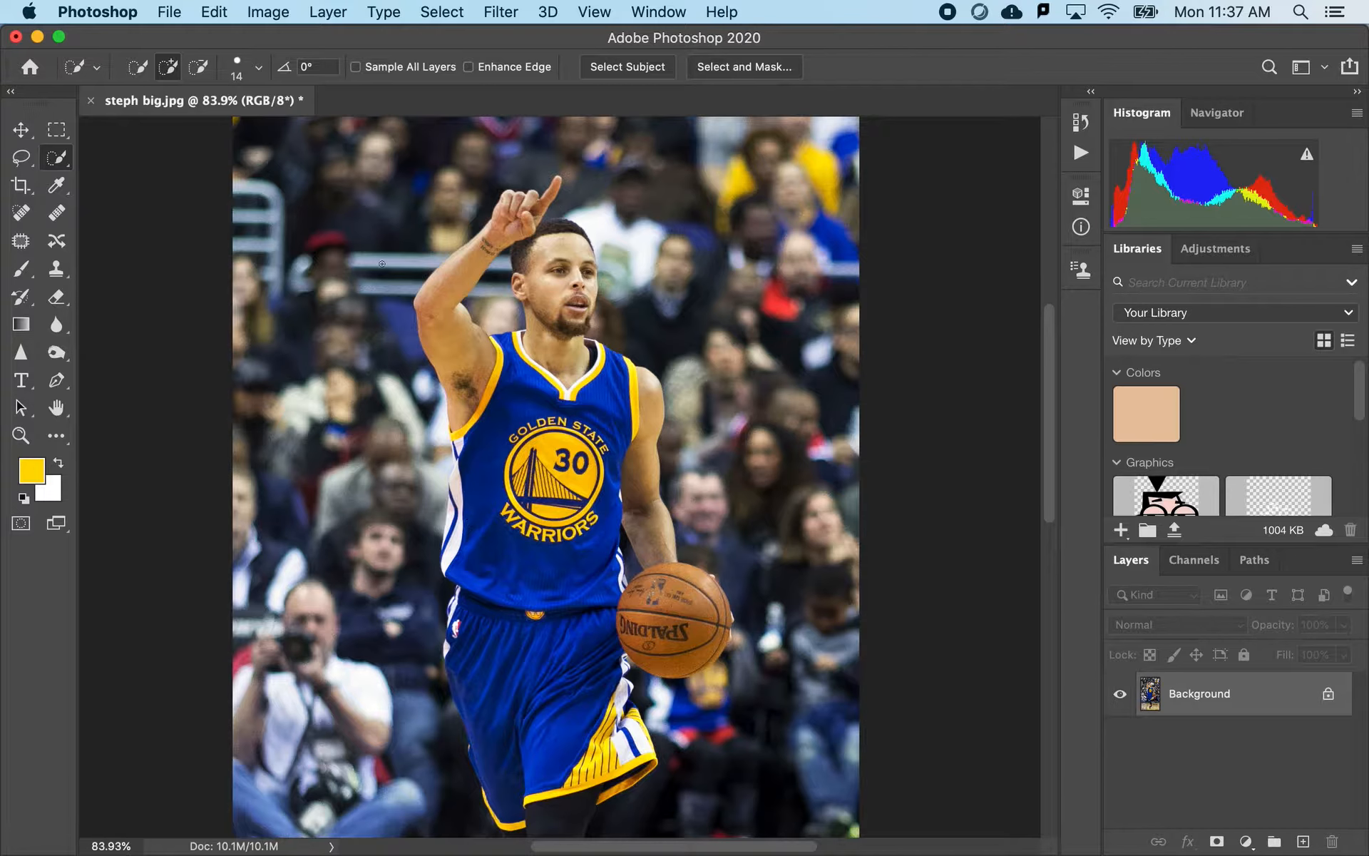
pyautogui.scroll(-5, 556, 540)
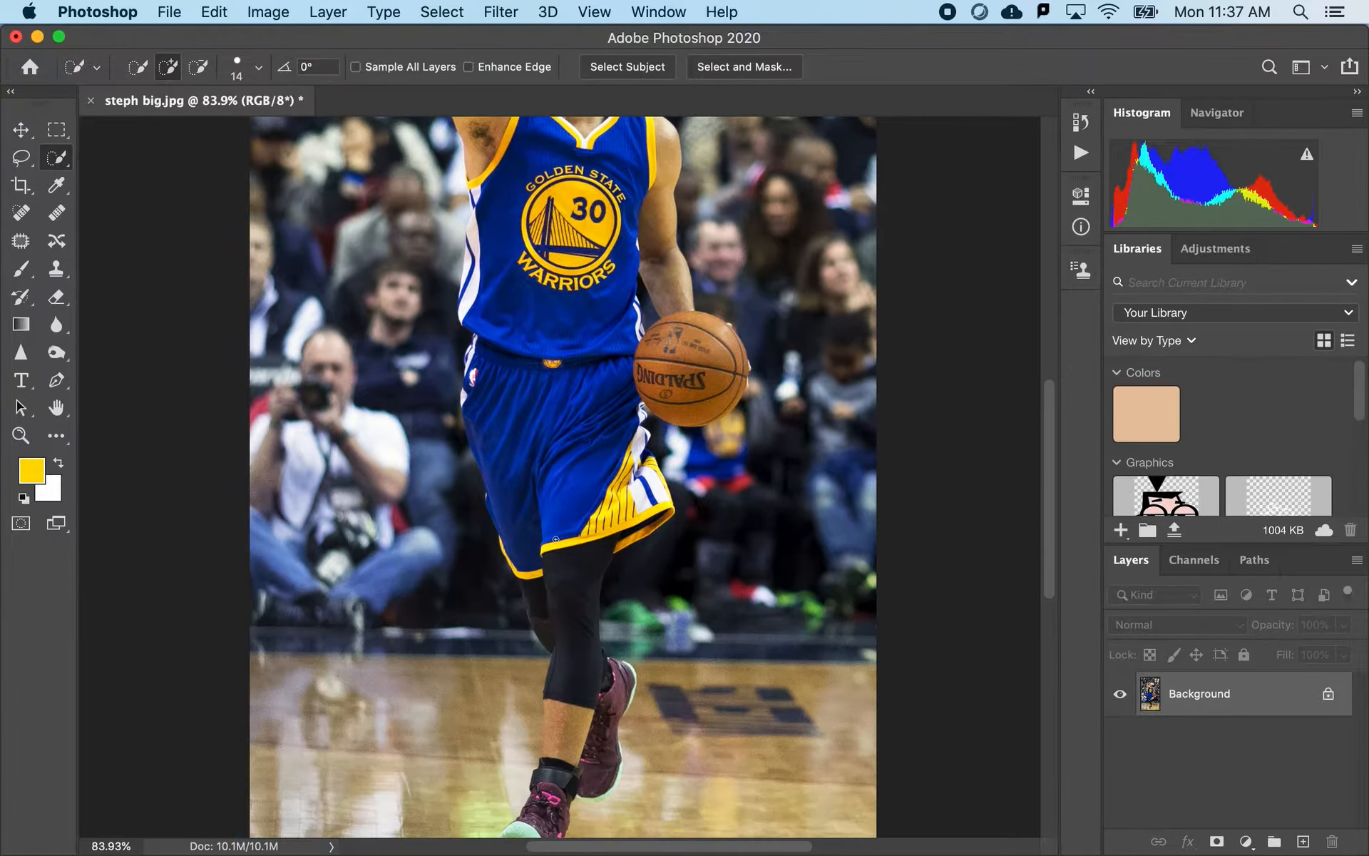
pyautogui.scroll(5, 556, 539)
pyautogui.hscroll(2, 556, 539)
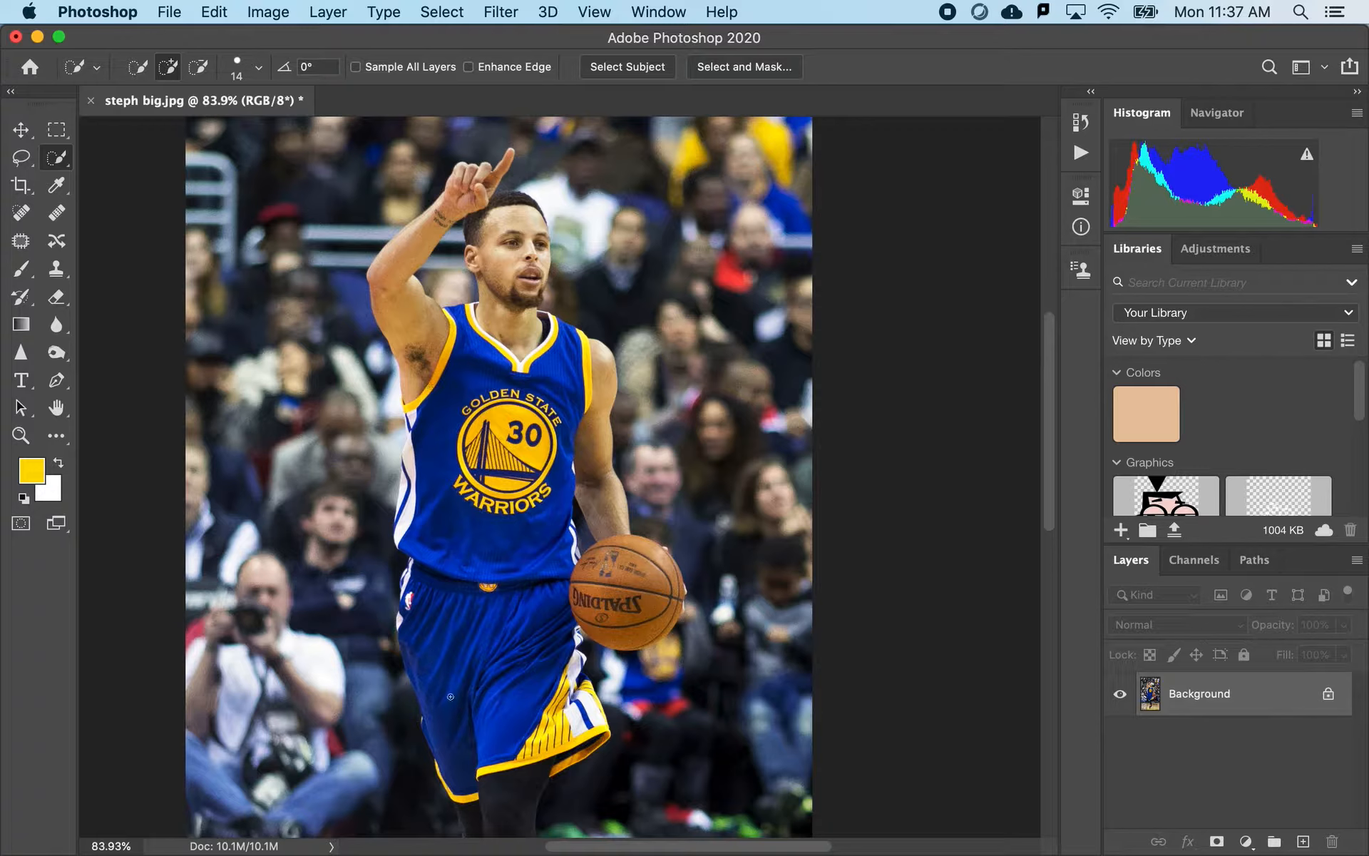
pyautogui.scroll(-5, 432, 761)
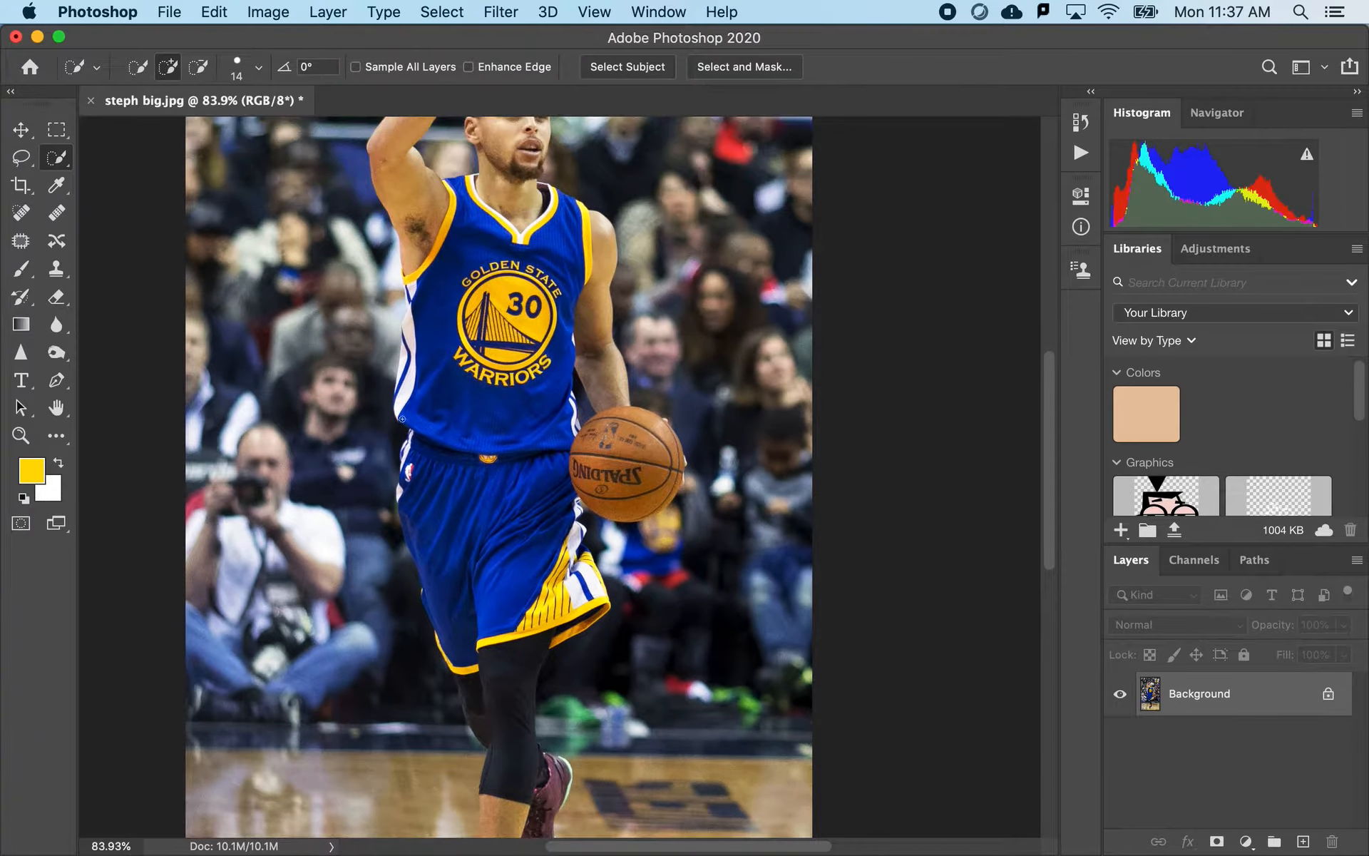
pyautogui.scroll(6, 411, 286)
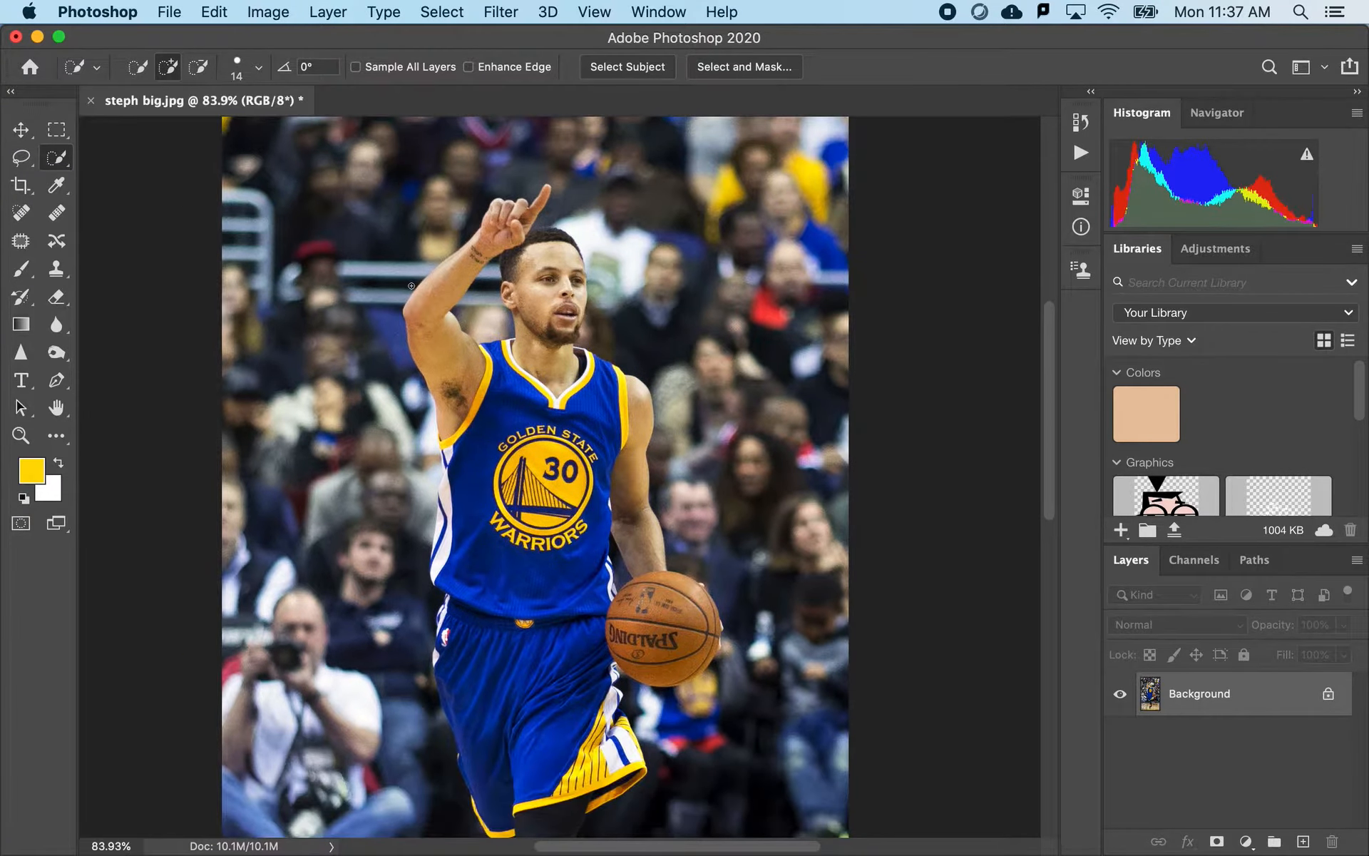
pyautogui.scroll(-5, 411, 286)
pyautogui.scroll(3, 412, 285)
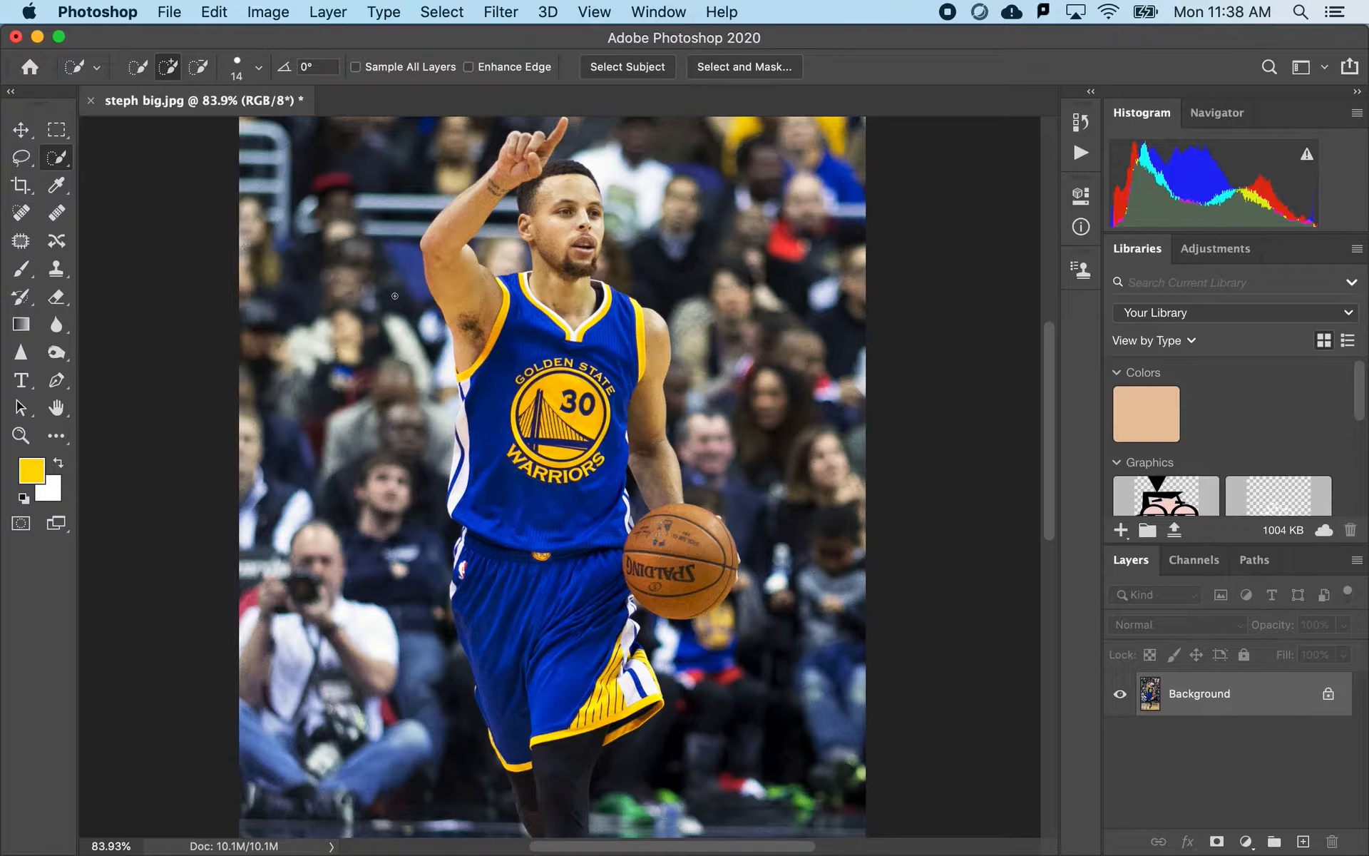
# - Set the photo's resolution to 72 pixels/inch in Image Size and open its pixel width for editing
pyautogui.click(268, 14)
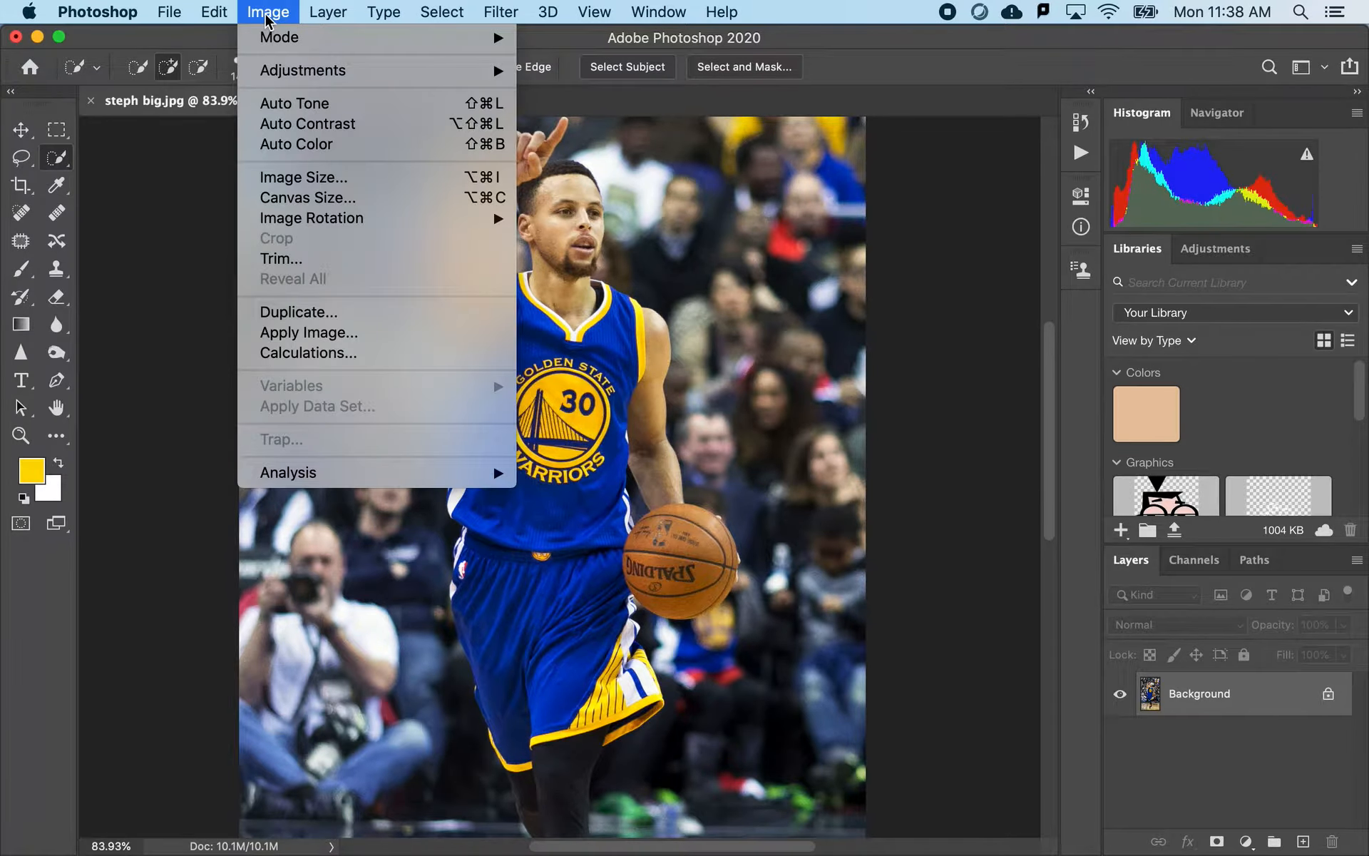
pyautogui.click(299, 178)
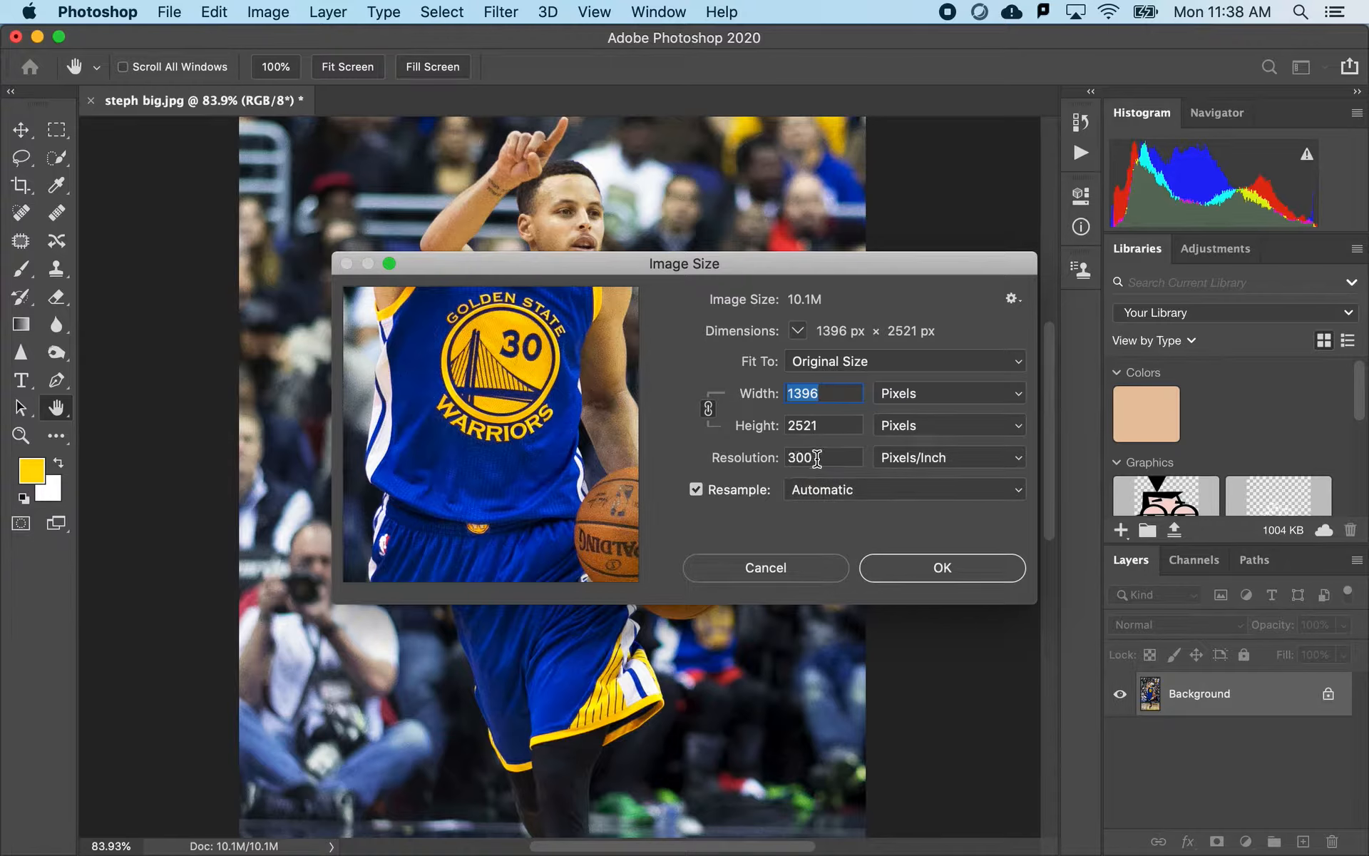
pyautogui.moveTo(817, 458); pyautogui.dragTo(753, 465)
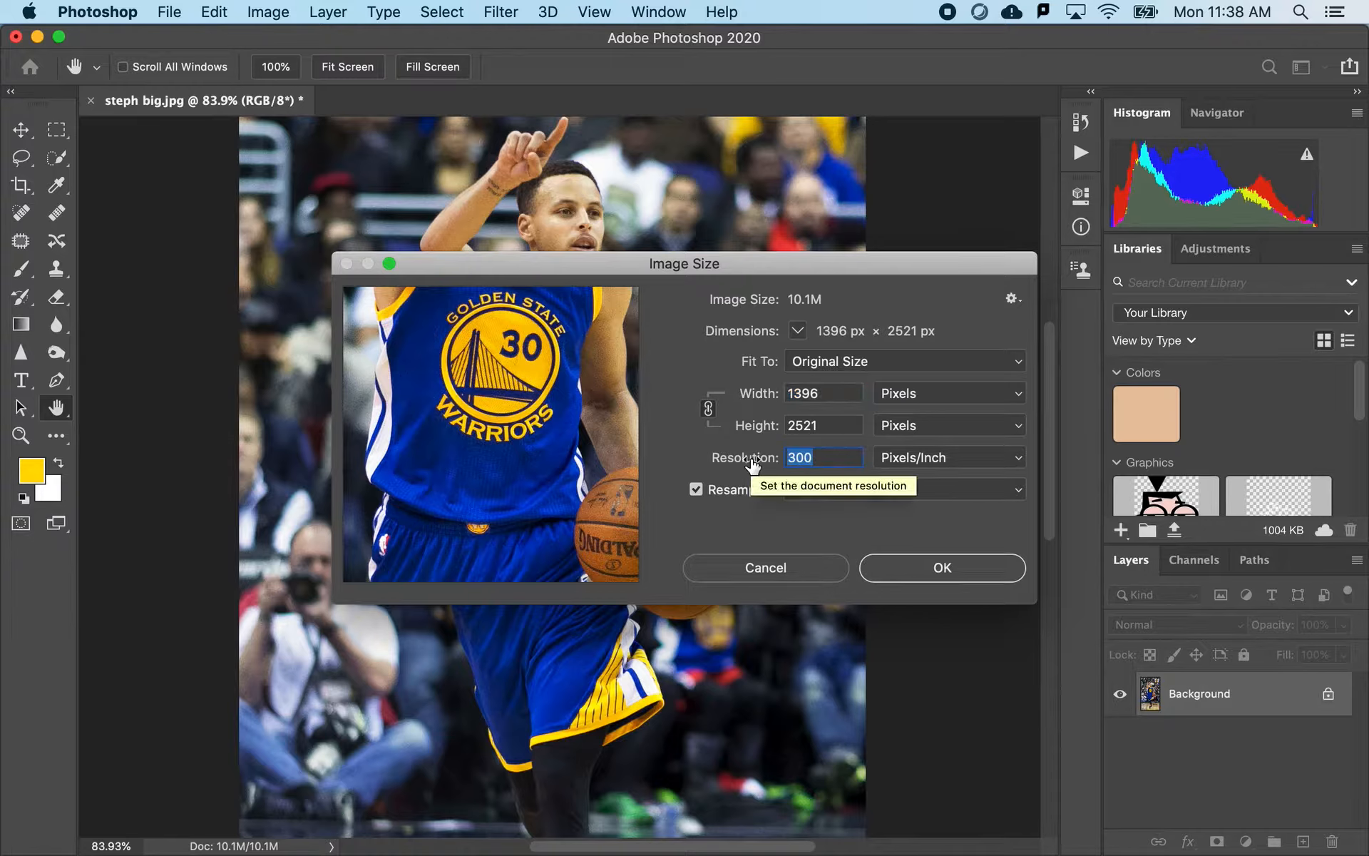
pyautogui.write('72')
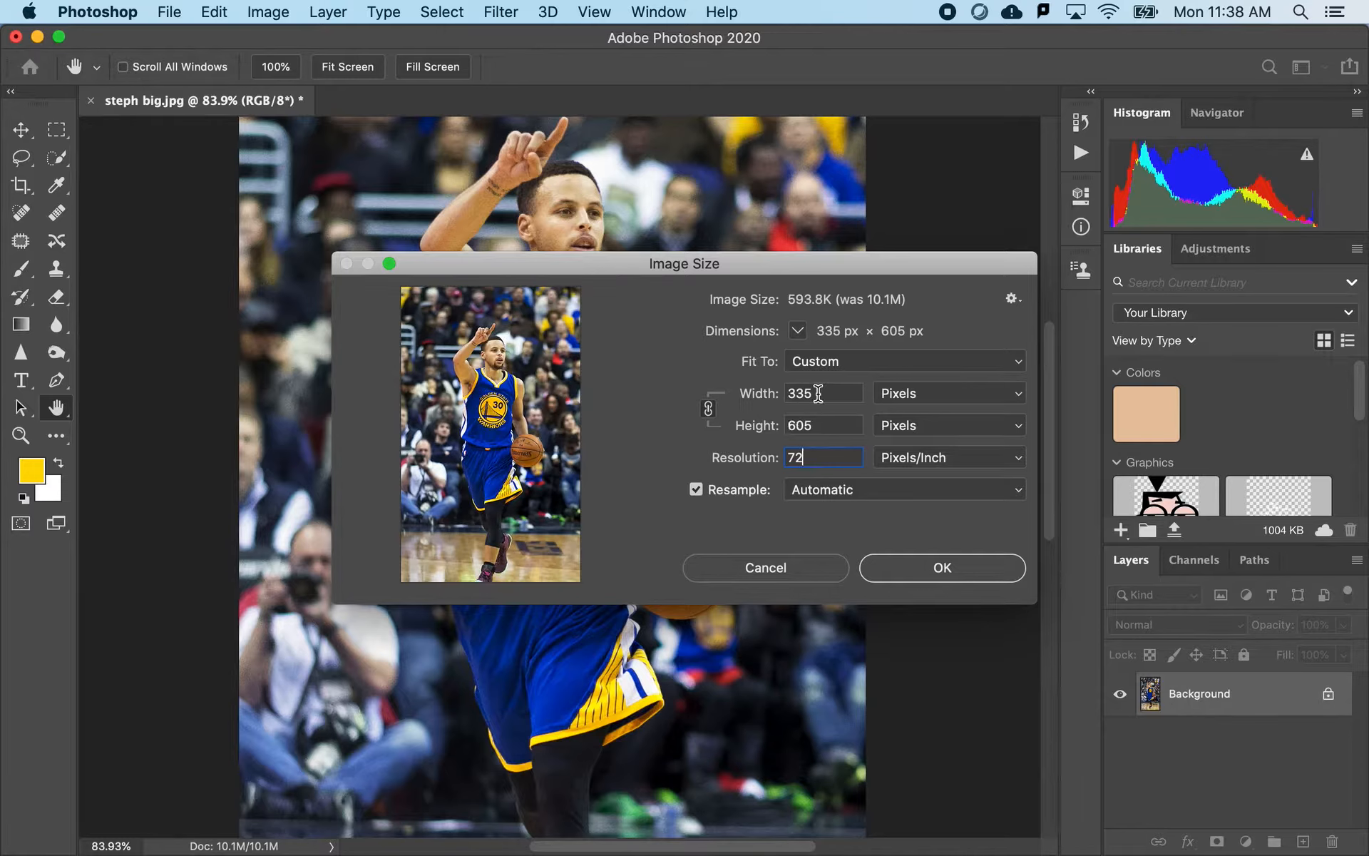
pyautogui.moveTo(816, 393); pyautogui.dragTo(738, 399)
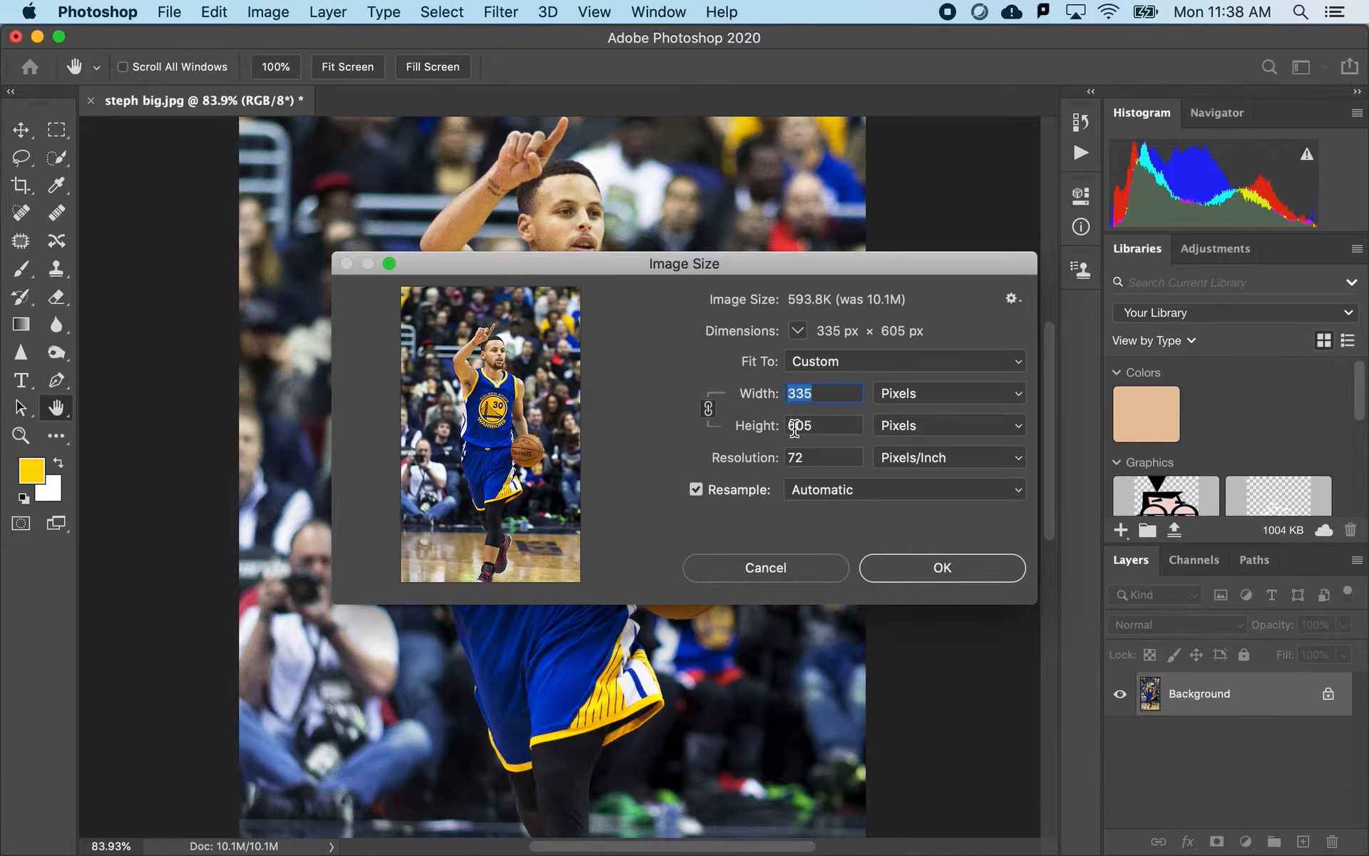
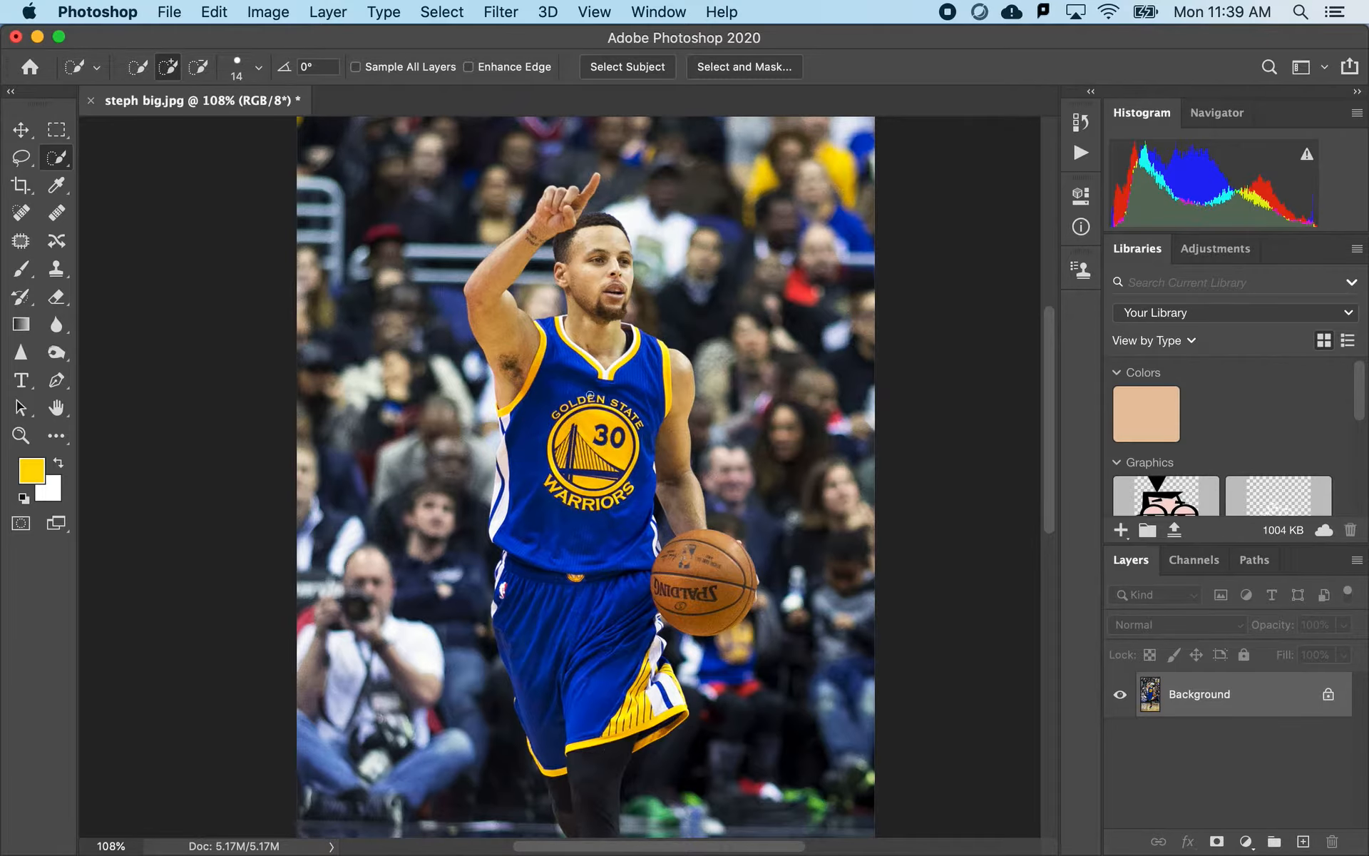
# - Choose the Quick Selection tool, enable Enhance Edge and automatically select the player with Select Subject
pyautogui.rightClick(56, 157)
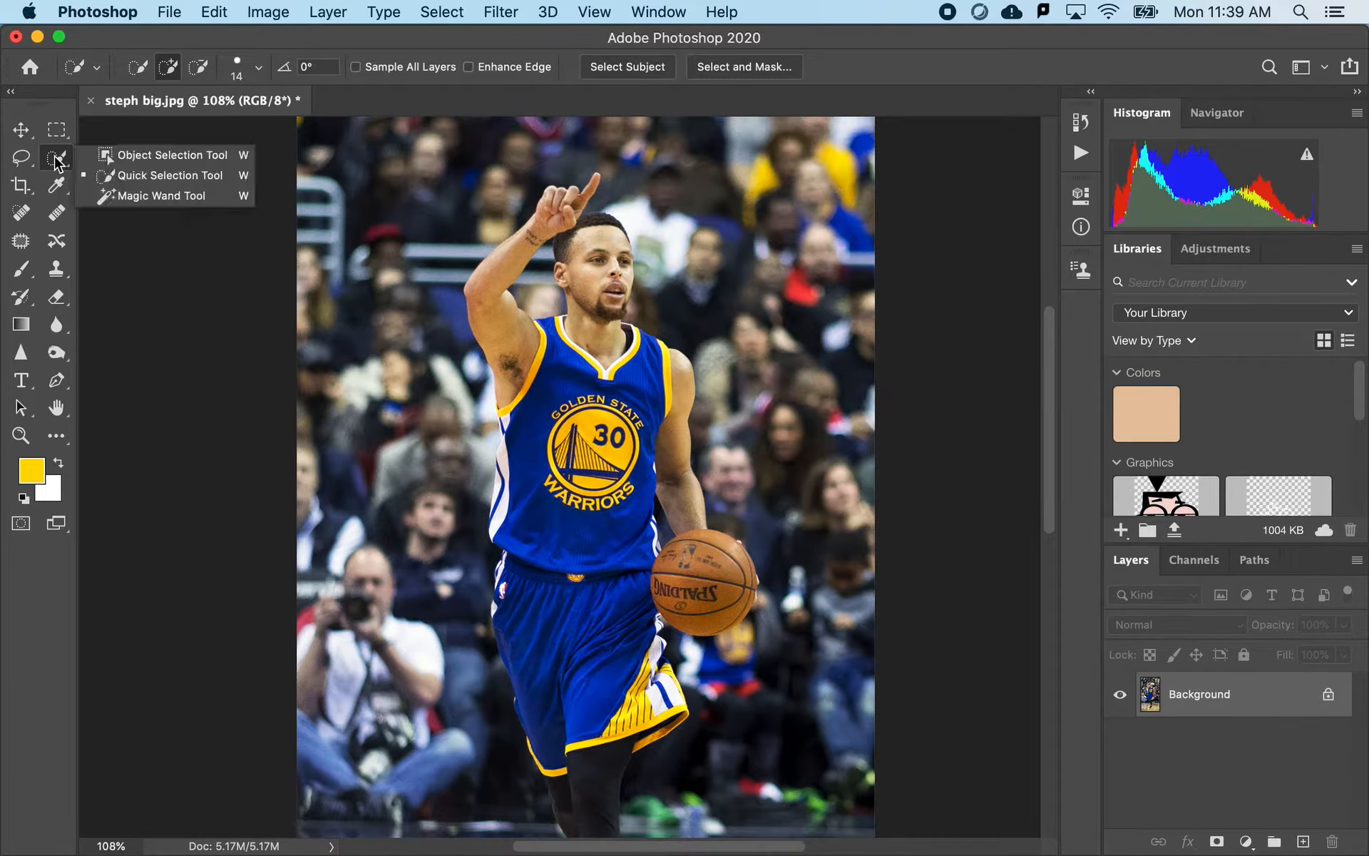
pyautogui.click(132, 178)
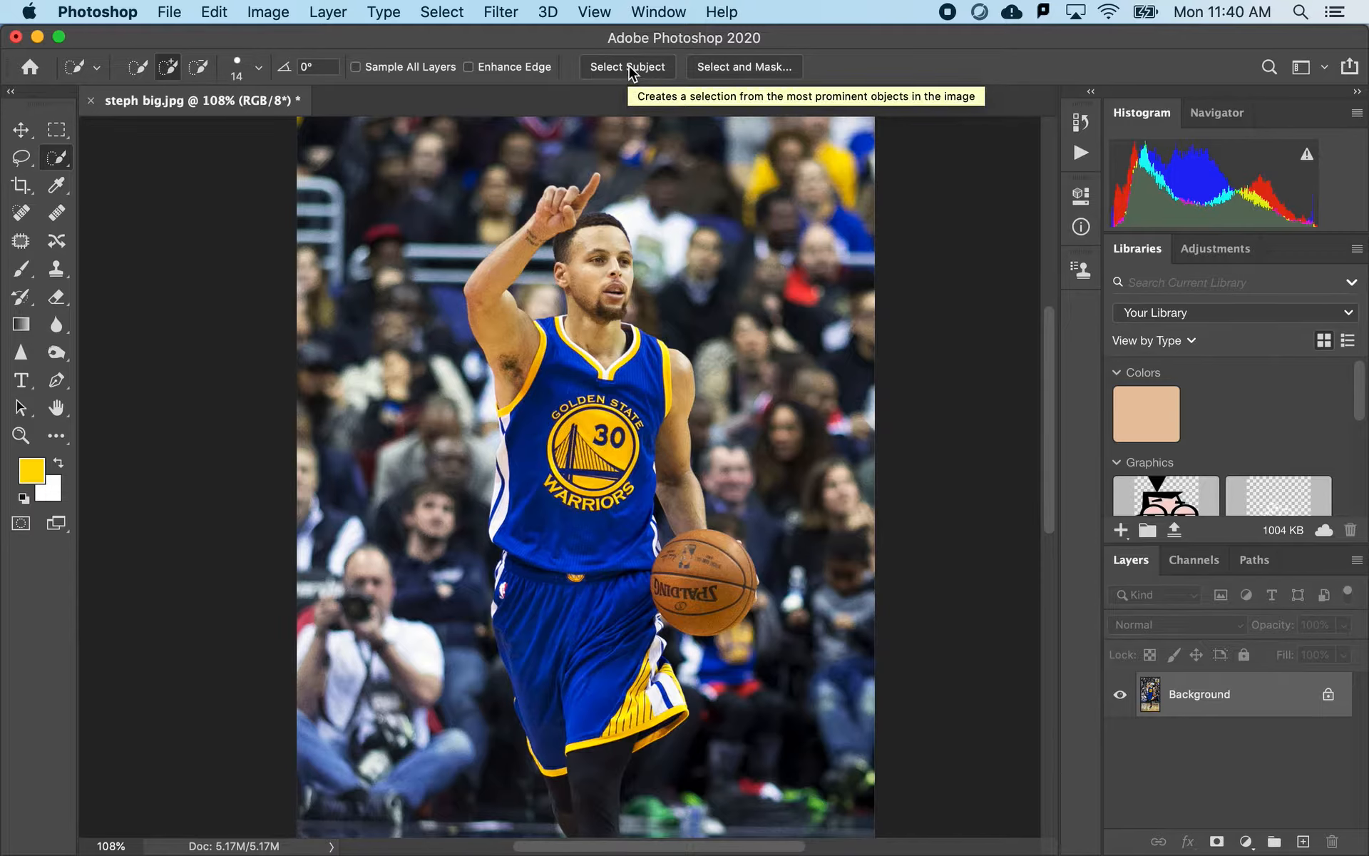
pyautogui.click(469, 69)
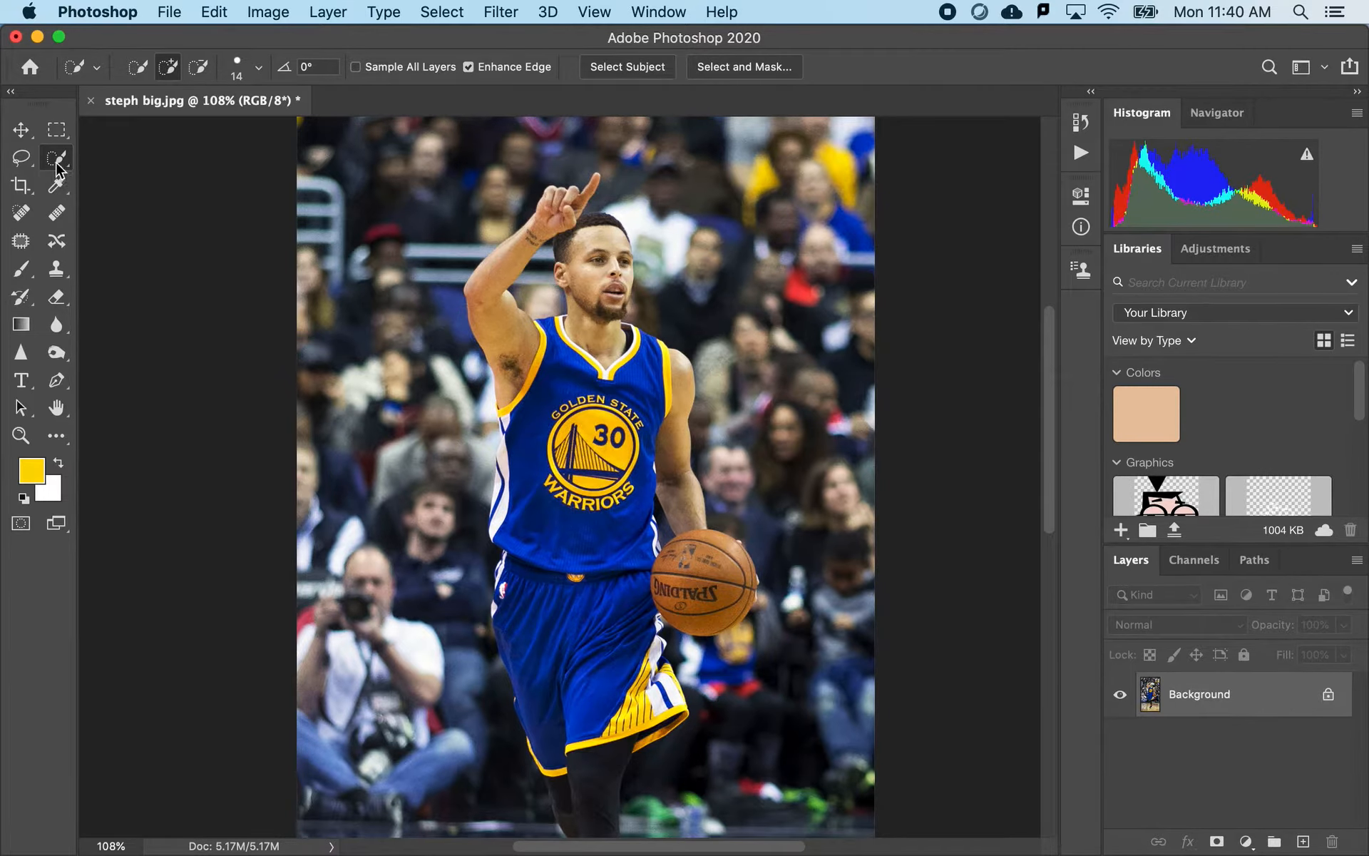
pyautogui.click(622, 69)
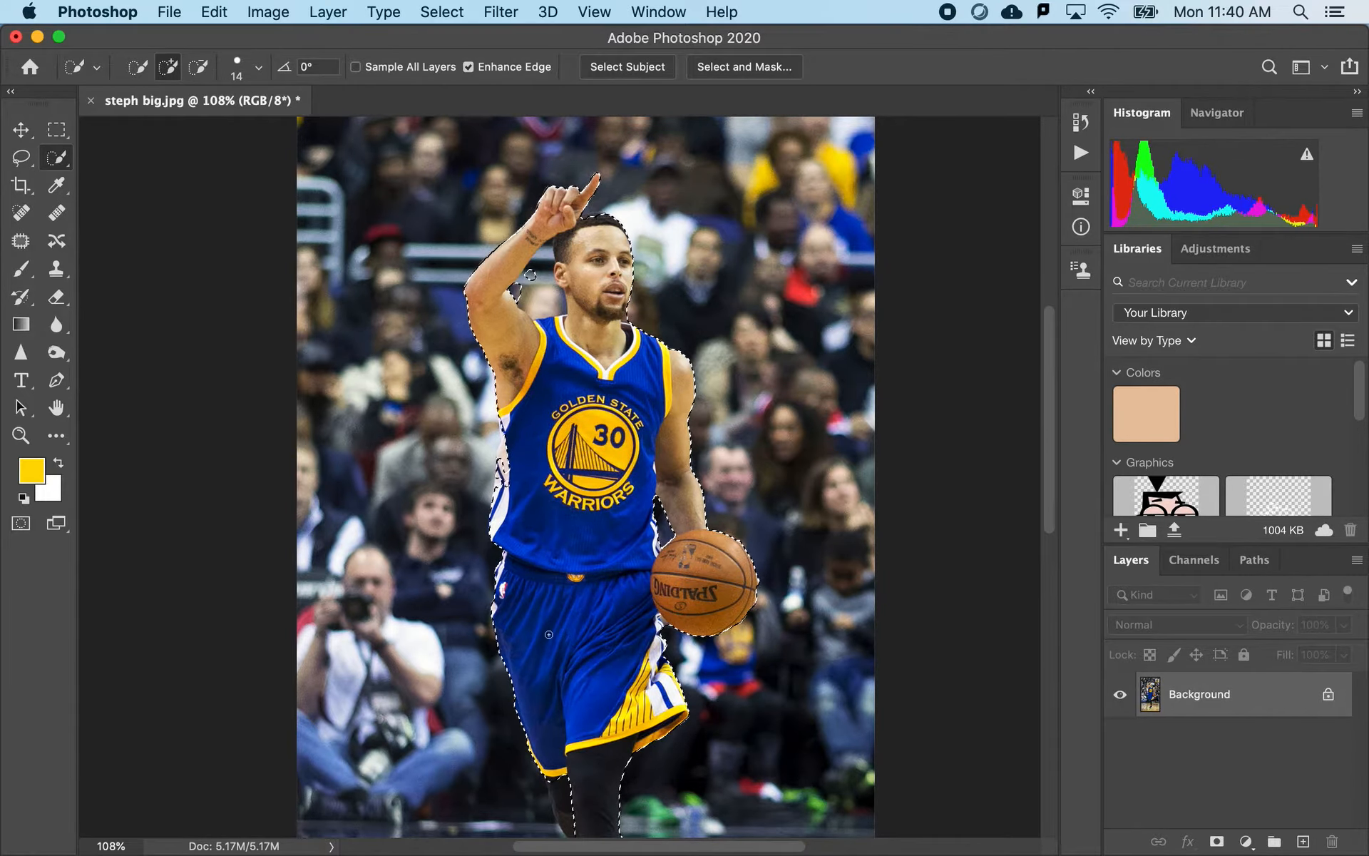
# - Examine the selection outline around the player's raised arm, hand, head and shoulders
pyautogui.scroll(-5, 581, 746)
pyautogui.scroll(3, 547, 634)
pyautogui.scroll(4, 548, 627)
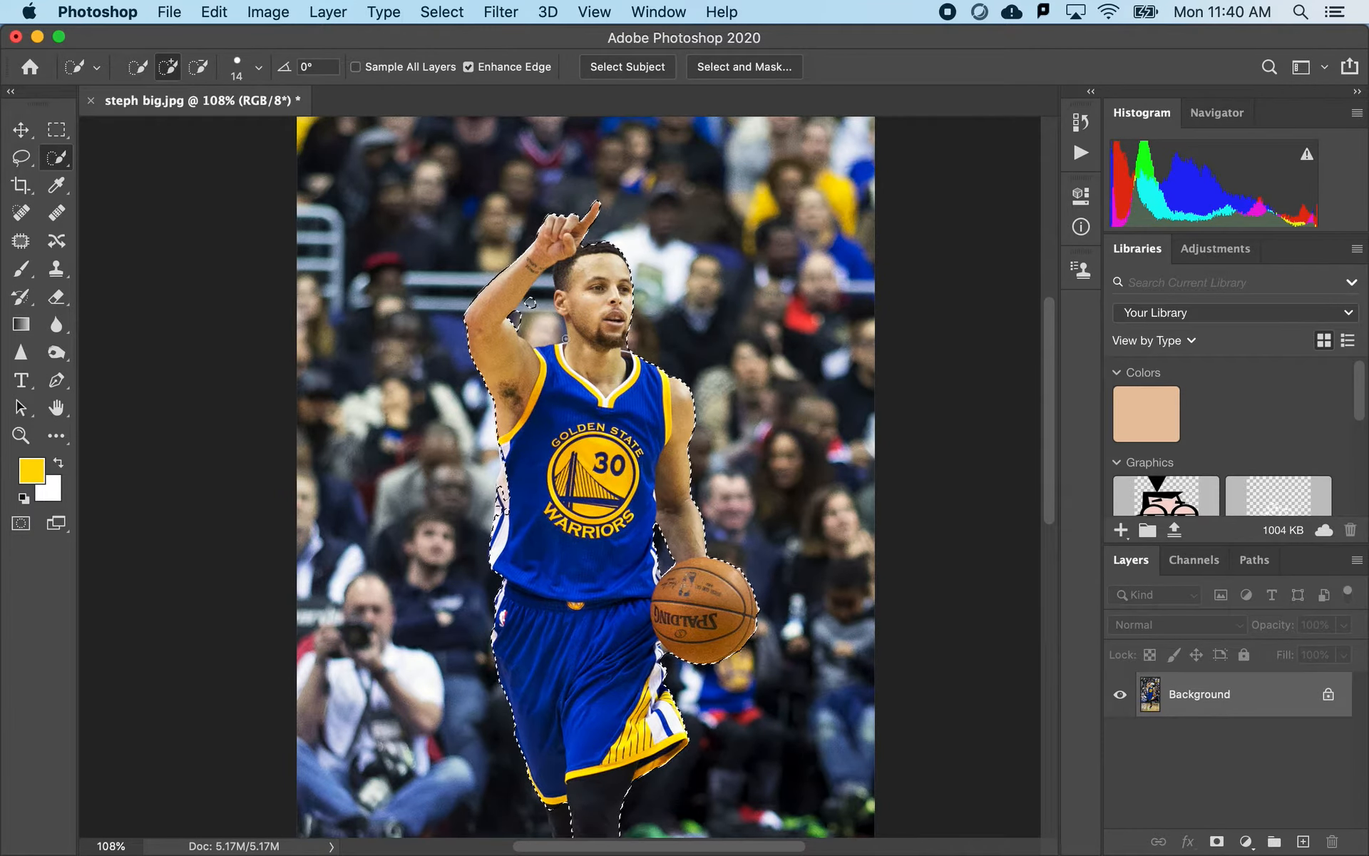
pyautogui.scroll(4, 518, 411)
pyautogui.scroll(1, 519, 411)
pyautogui.scroll(1, 519, 411)
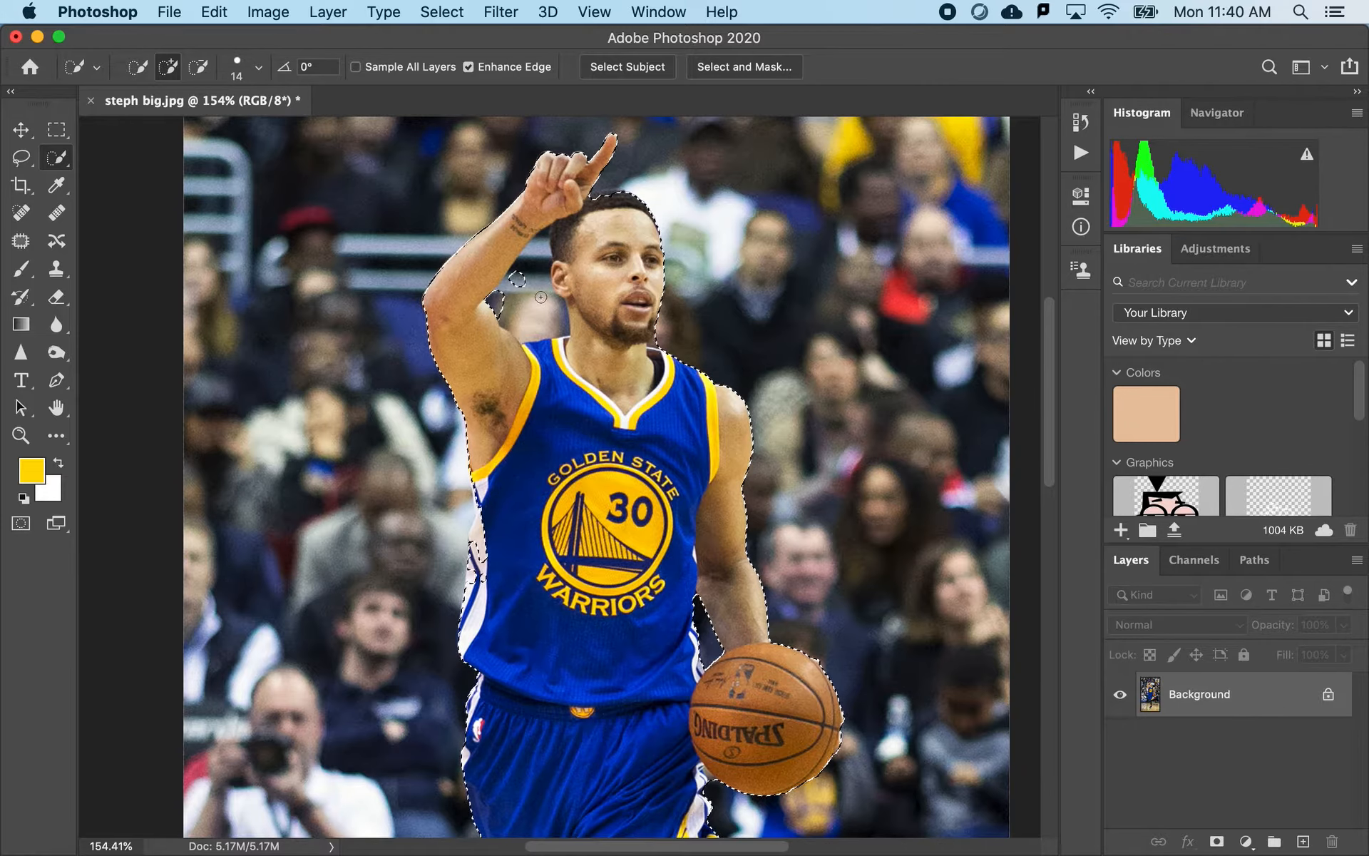
pyautogui.scroll(2, 578, 294)
pyautogui.scroll(2, 534, 288)
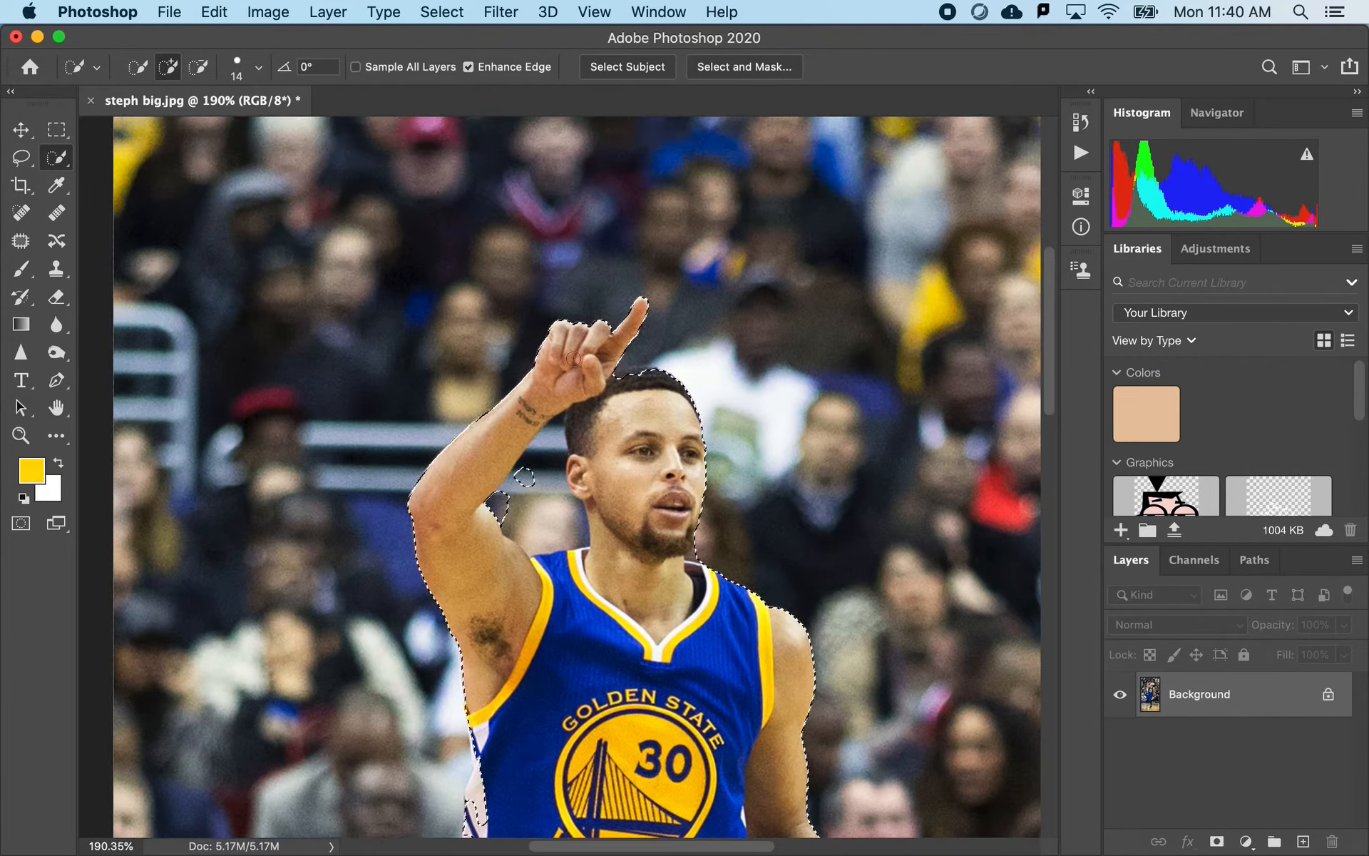
pyautogui.scroll(3, 556, 482)
pyautogui.scroll(-3, 604, 502)
pyautogui.hscroll(1, 604, 501)
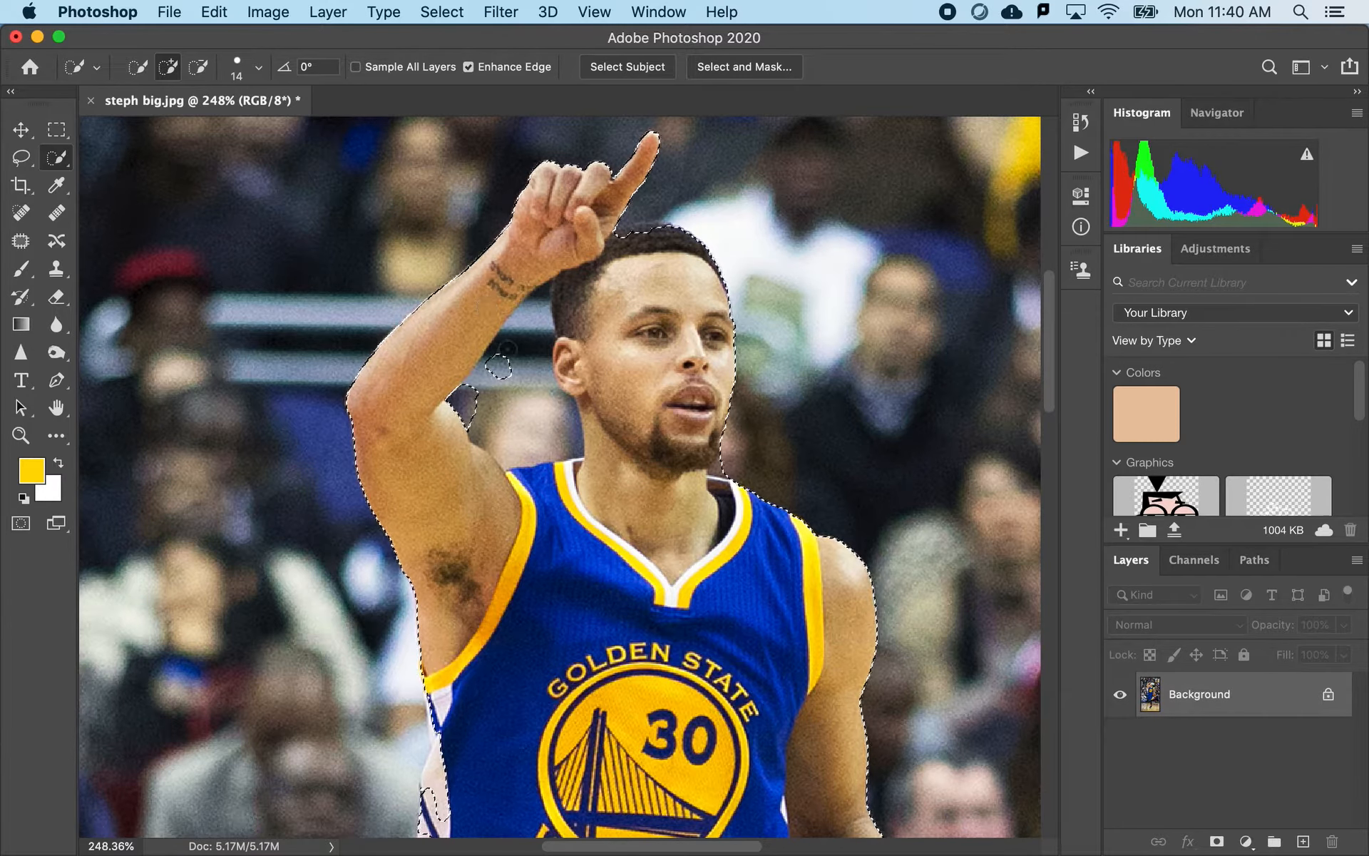
# - Subtract the stray background patch beside the leg, just above the rear shoe, from the selection
pyautogui.scroll(-15, 486, 305)
pyautogui.scroll(-1, 524, 626)
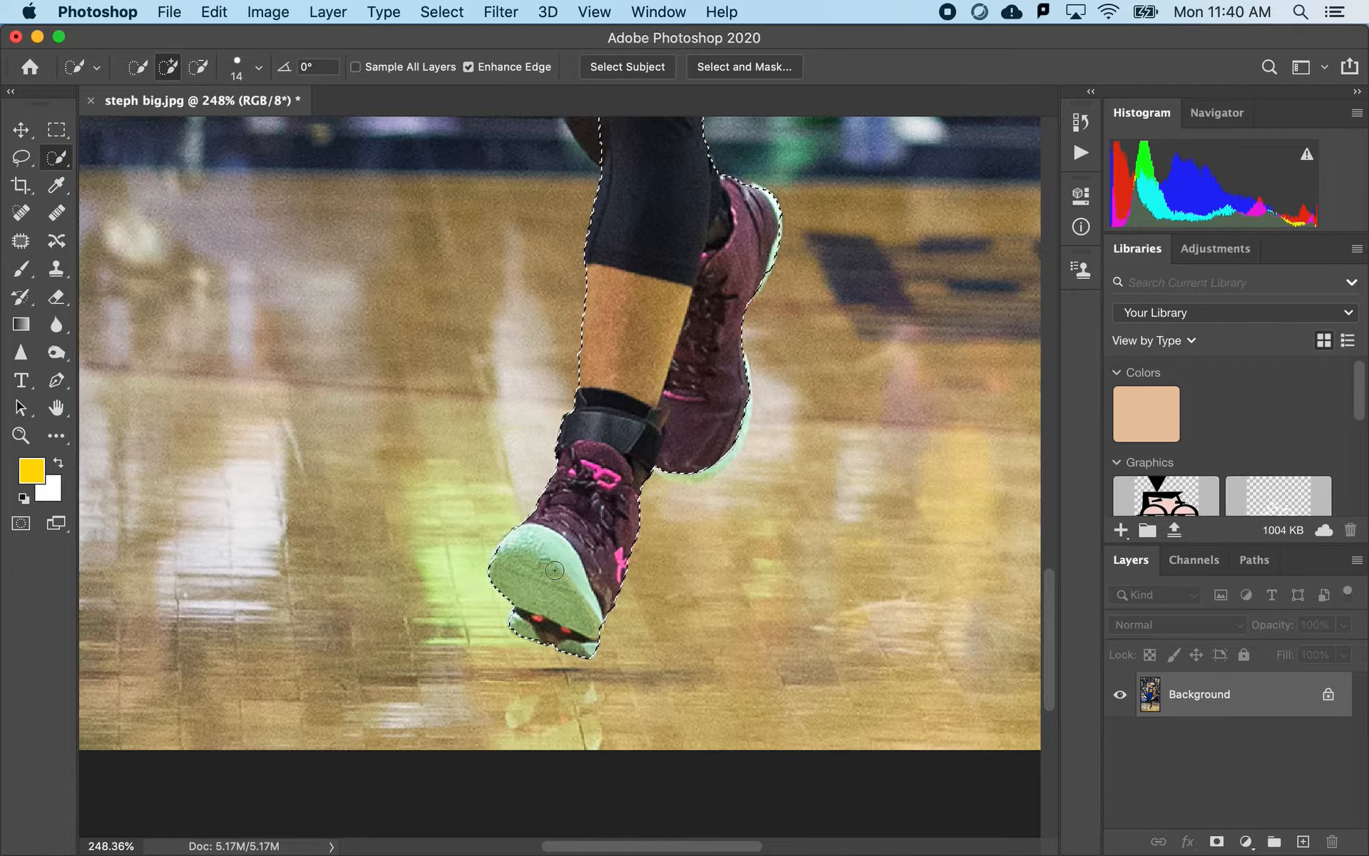
pyautogui.scroll(5, 555, 570)
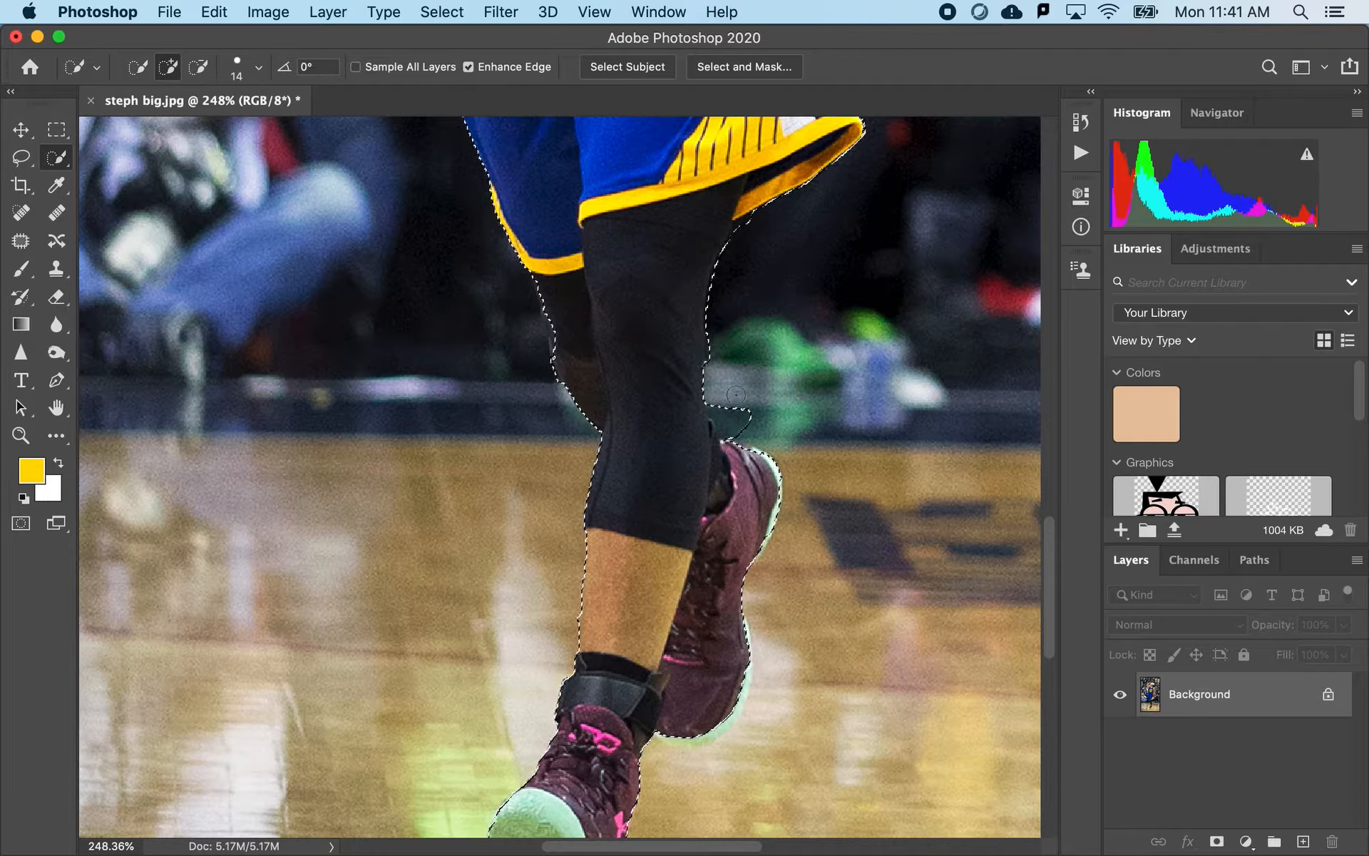
pyautogui.press('alt')
# - Examine the selection outline along the shorts, basketball, jersey and head
pyautogui.scroll(10, 532, 294)
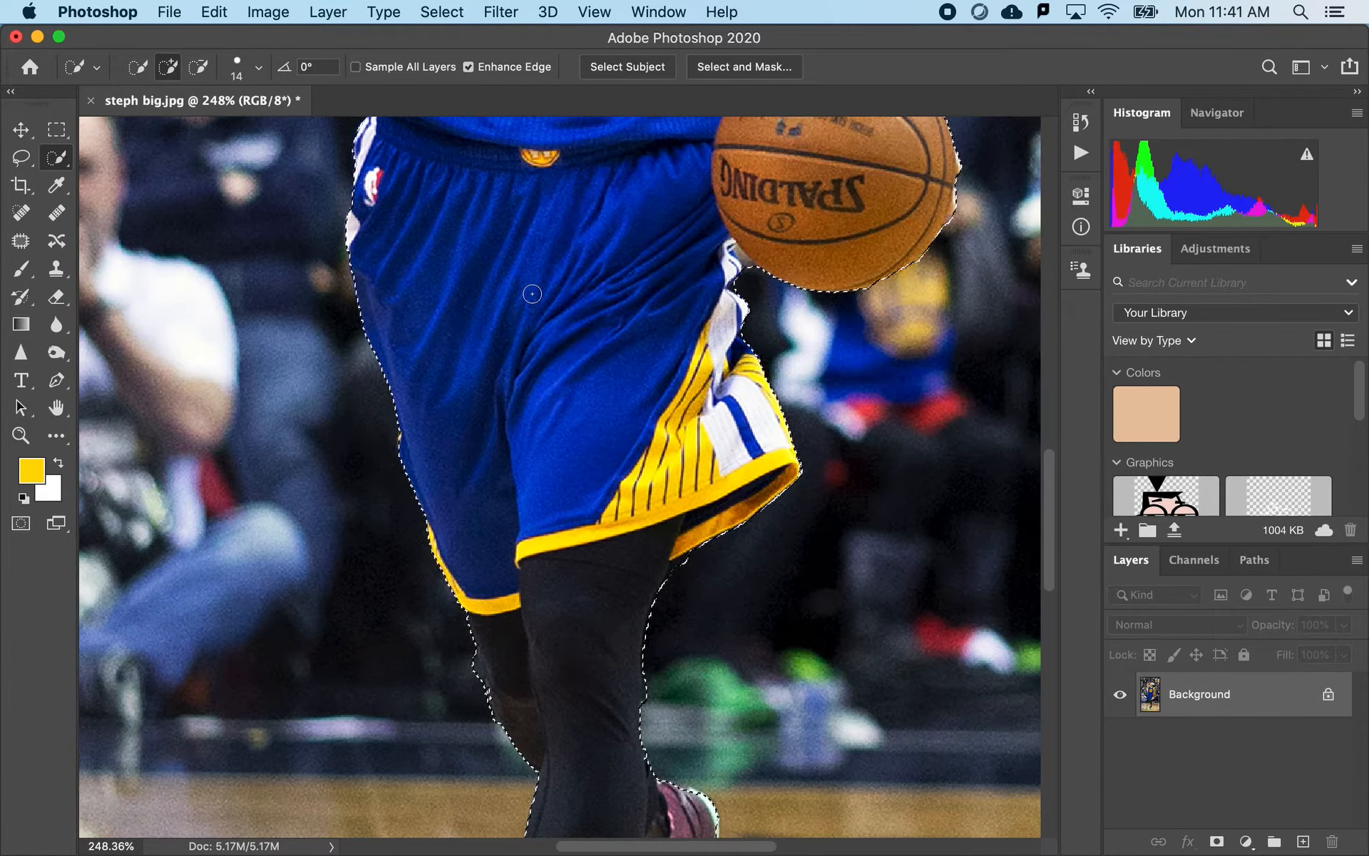
pyautogui.scroll(2, 532, 294)
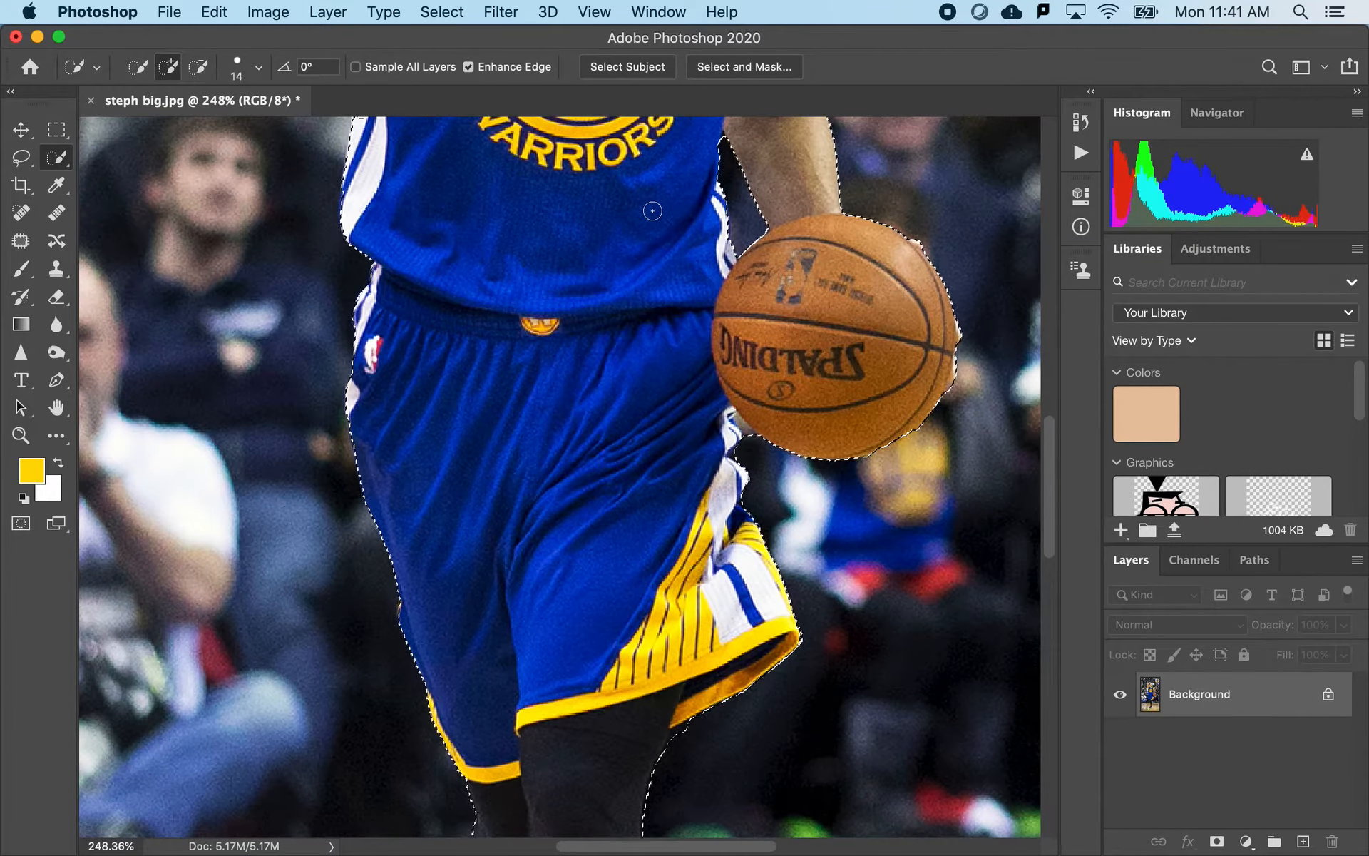
pyautogui.scroll(4, 651, 208)
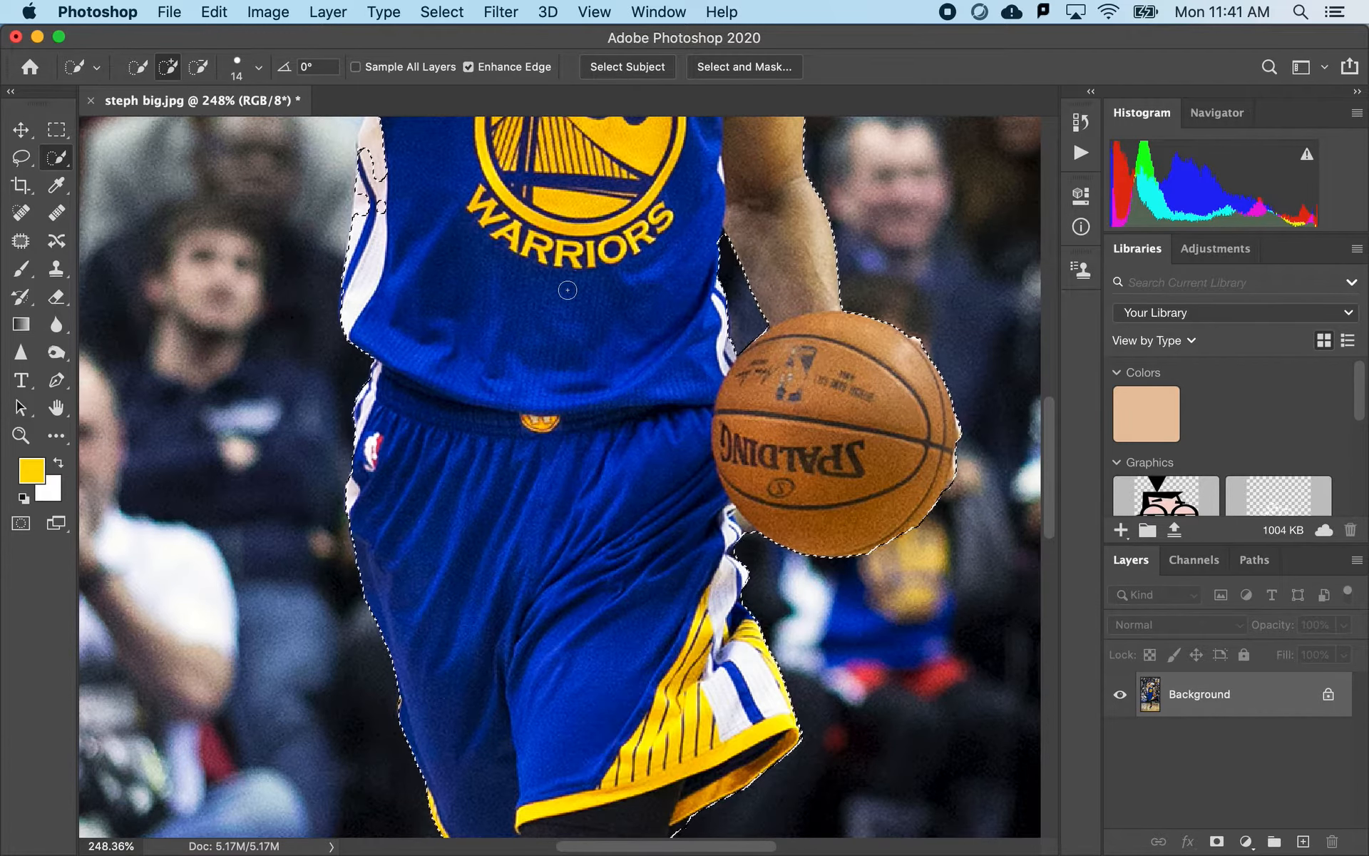
pyautogui.scroll(8, 554, 316)
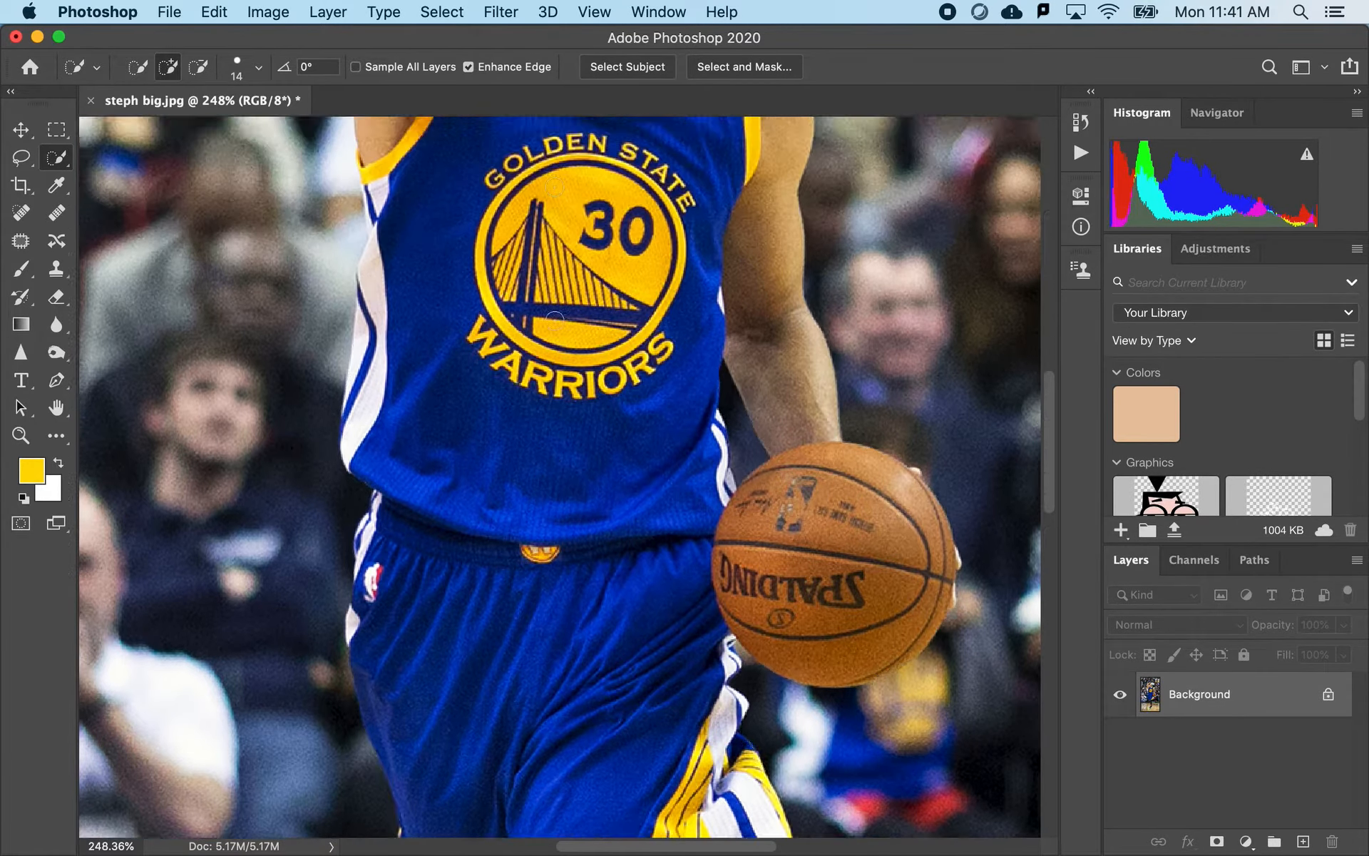
pyautogui.scroll(1, 554, 322)
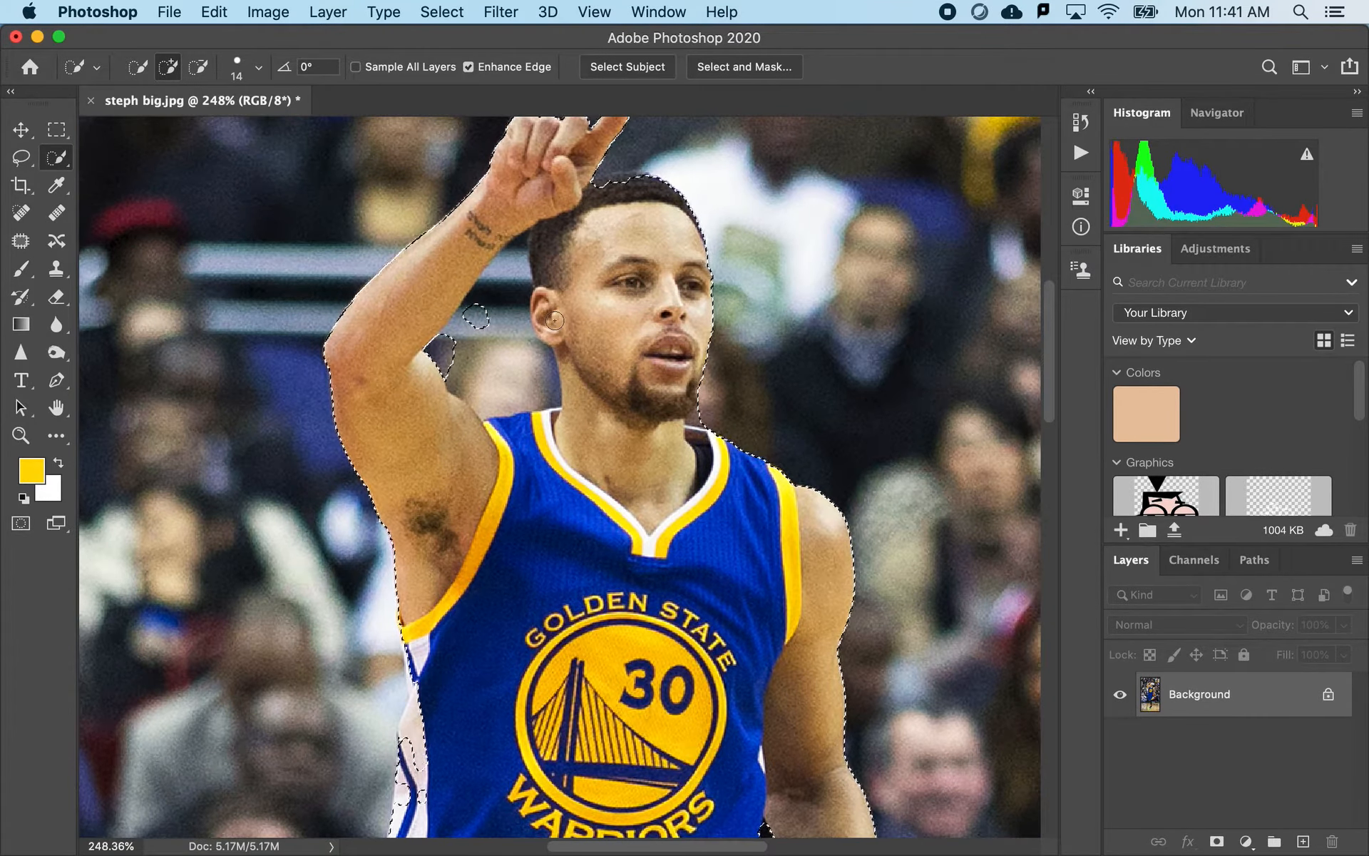
# - Open the player selection in Select and Mask, check the cutout from hand to shoes, and set the view transparency to 44%
pyautogui.click(739, 67)
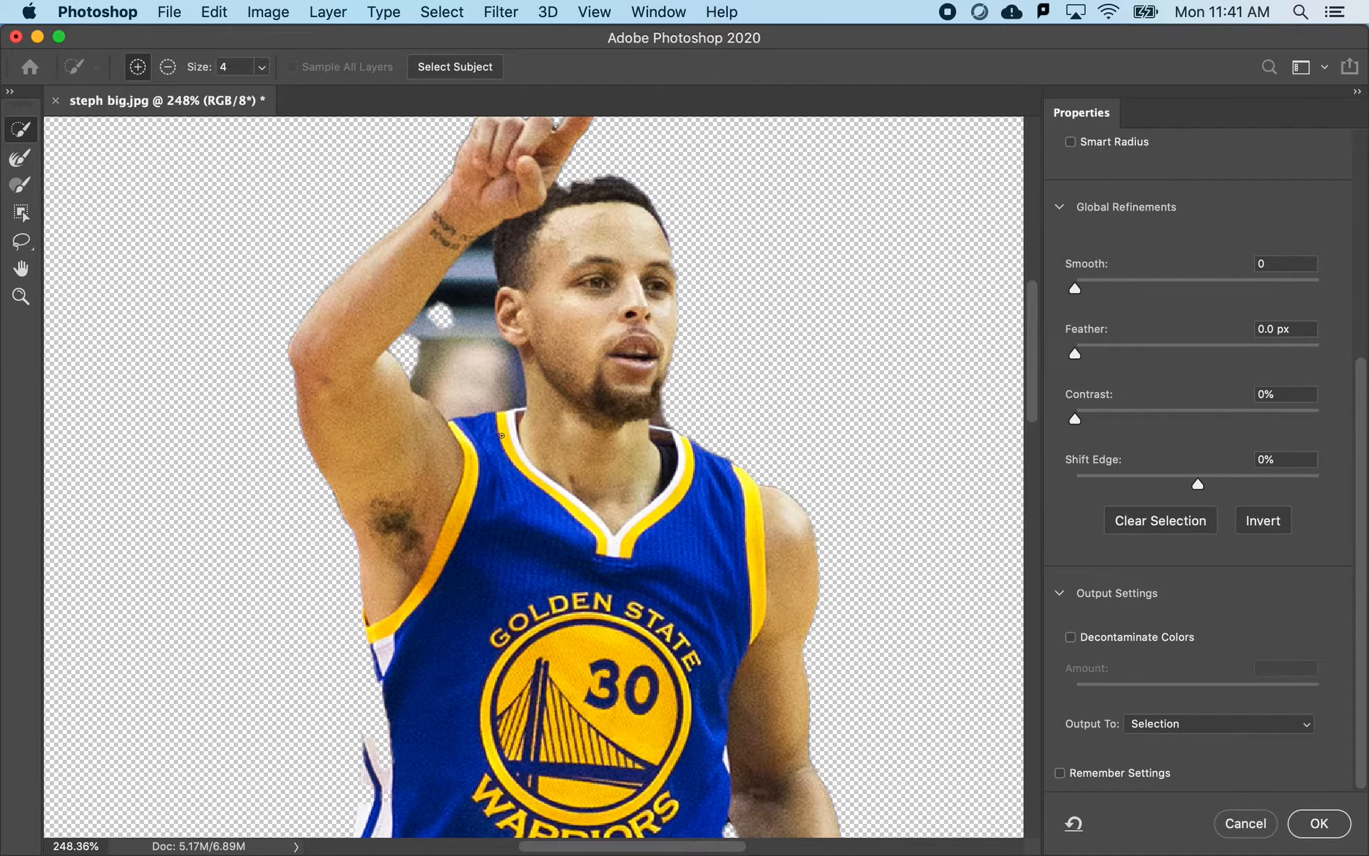
pyautogui.scroll(3, 502, 436)
pyautogui.scroll(-12, 502, 436)
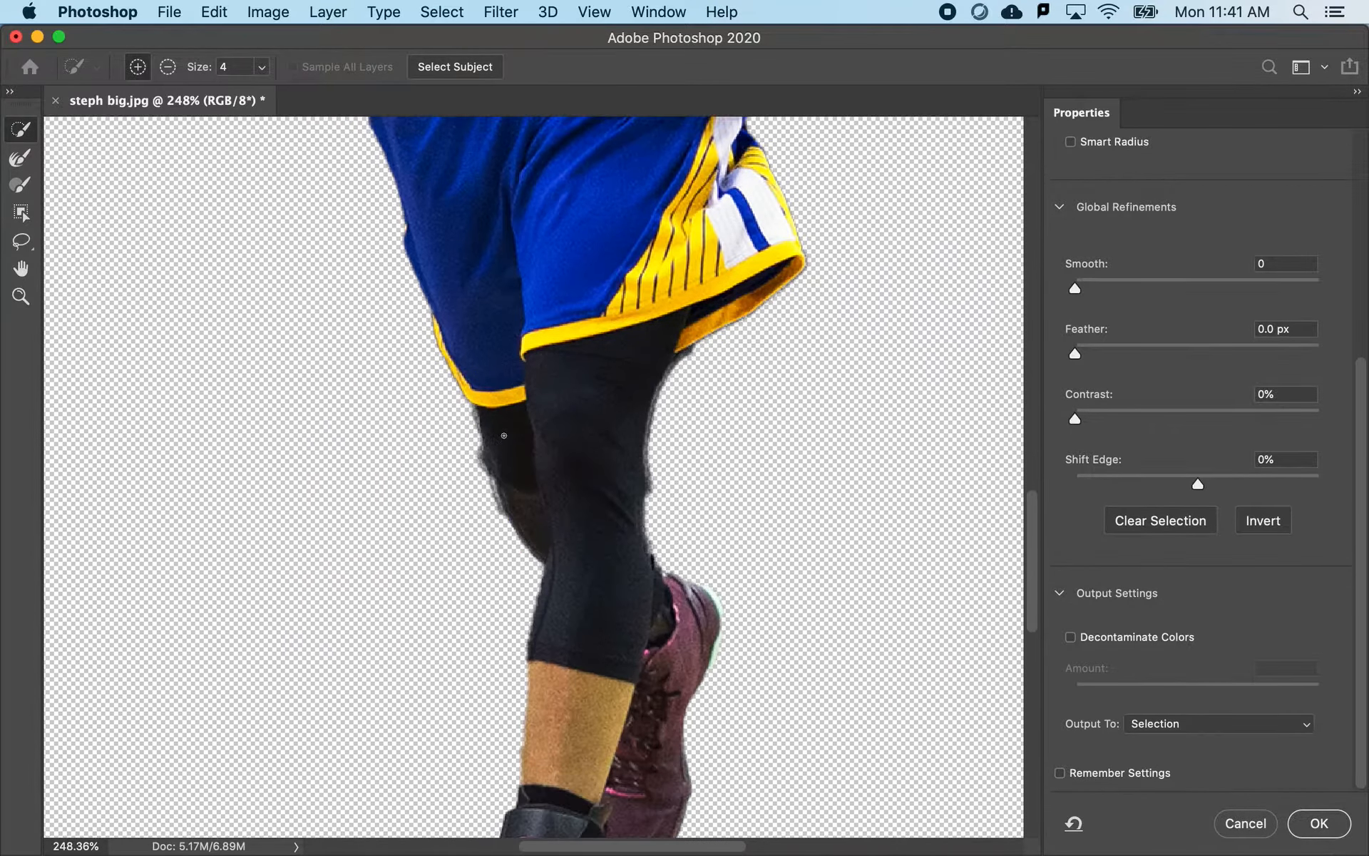
pyautogui.scroll(-8, 504, 435)
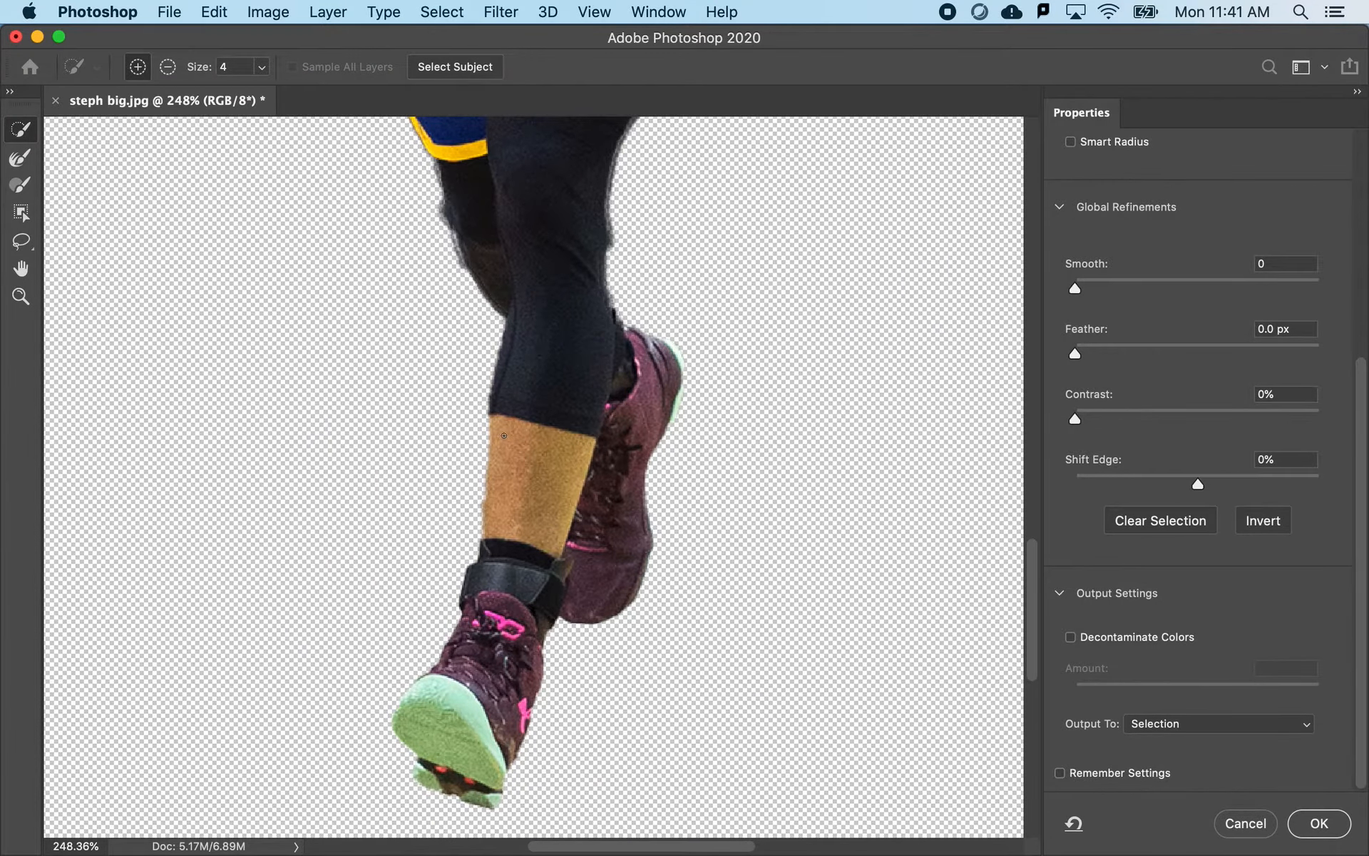
pyautogui.scroll(18, 504, 435)
pyautogui.scroll(6, 504, 435)
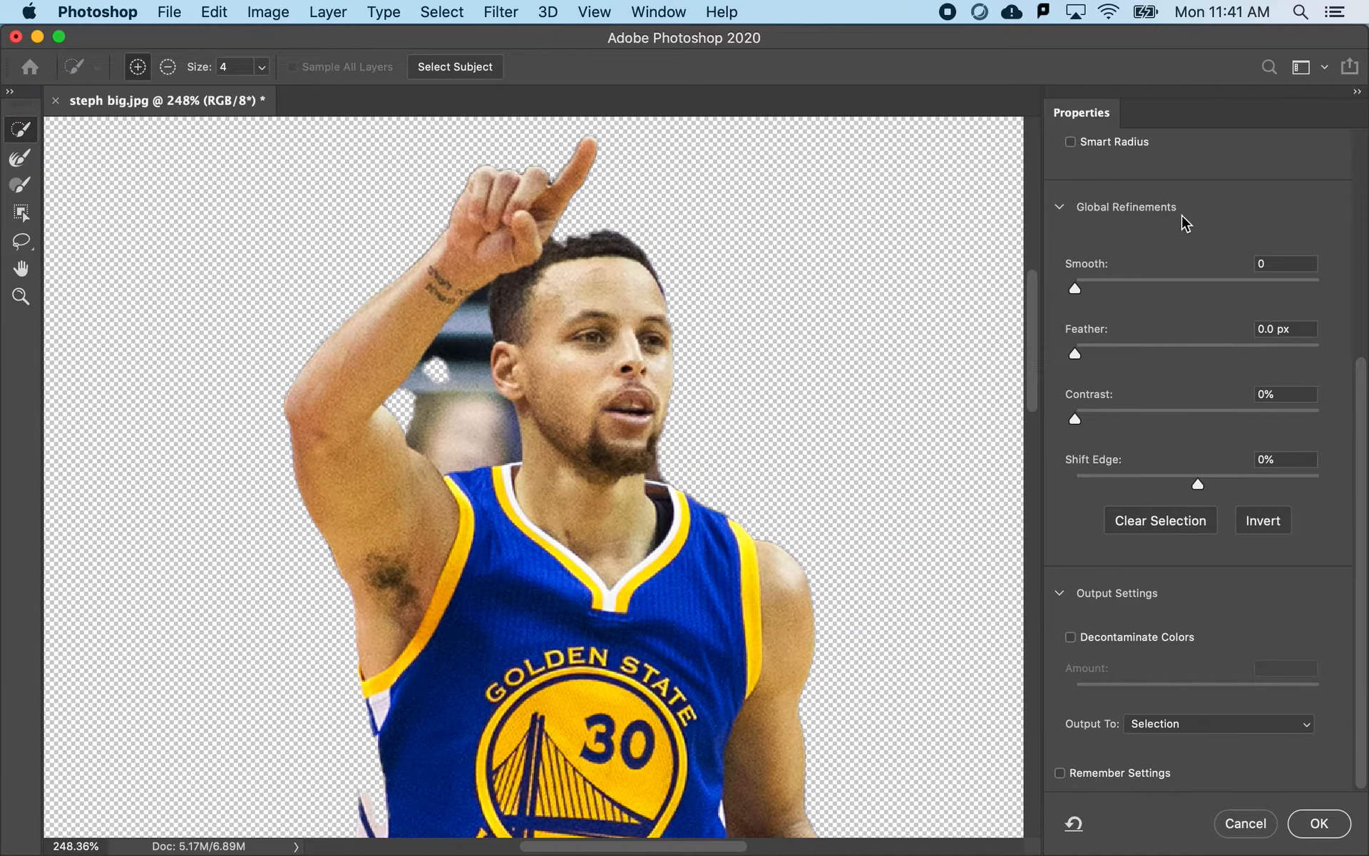
pyautogui.scroll(5, 1175, 223)
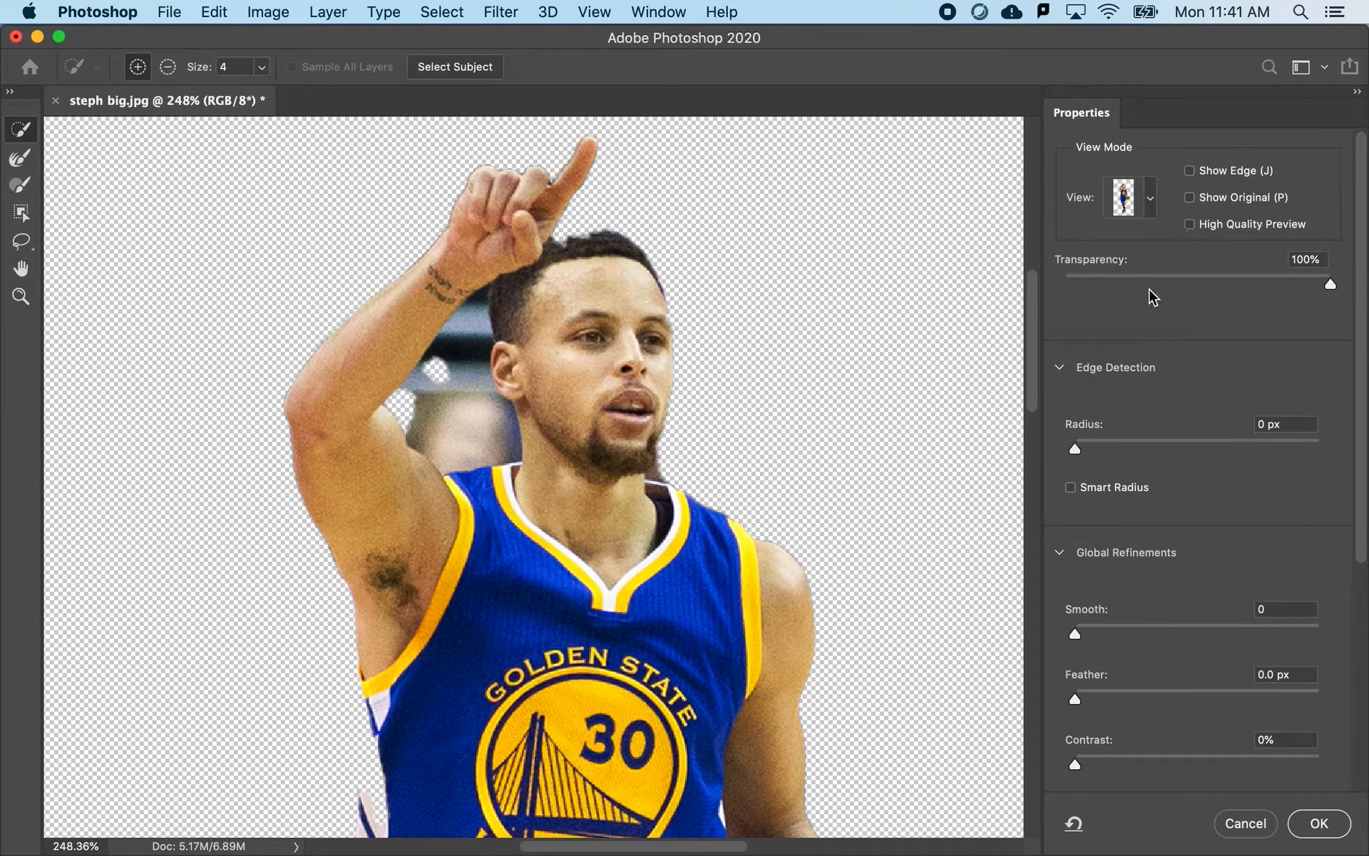
pyautogui.moveTo(1134, 277); pyautogui.dragTo(1184, 256)
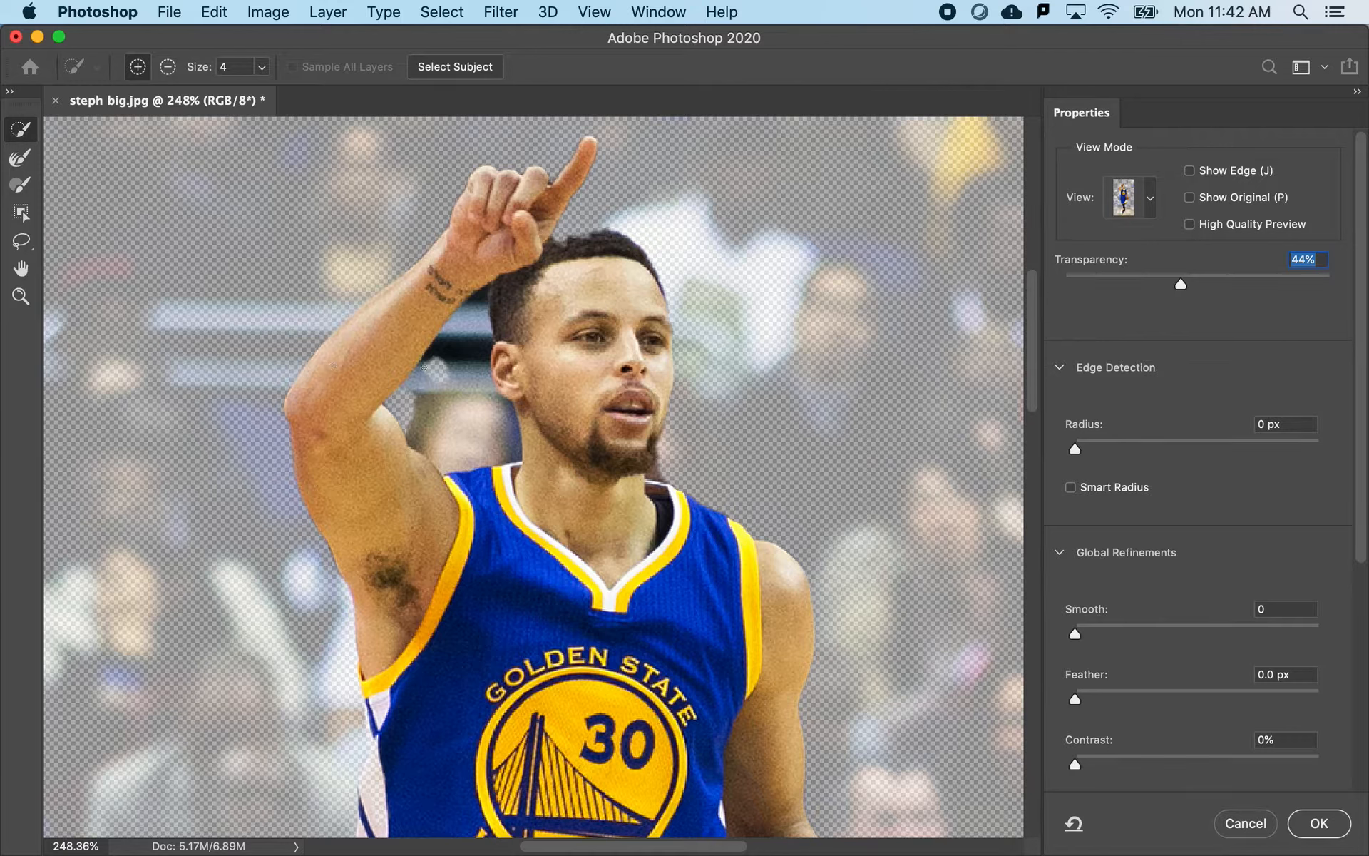
# - Subtract the background area enclosed between the raised arm and the head from the selection
pyautogui.press('alt')
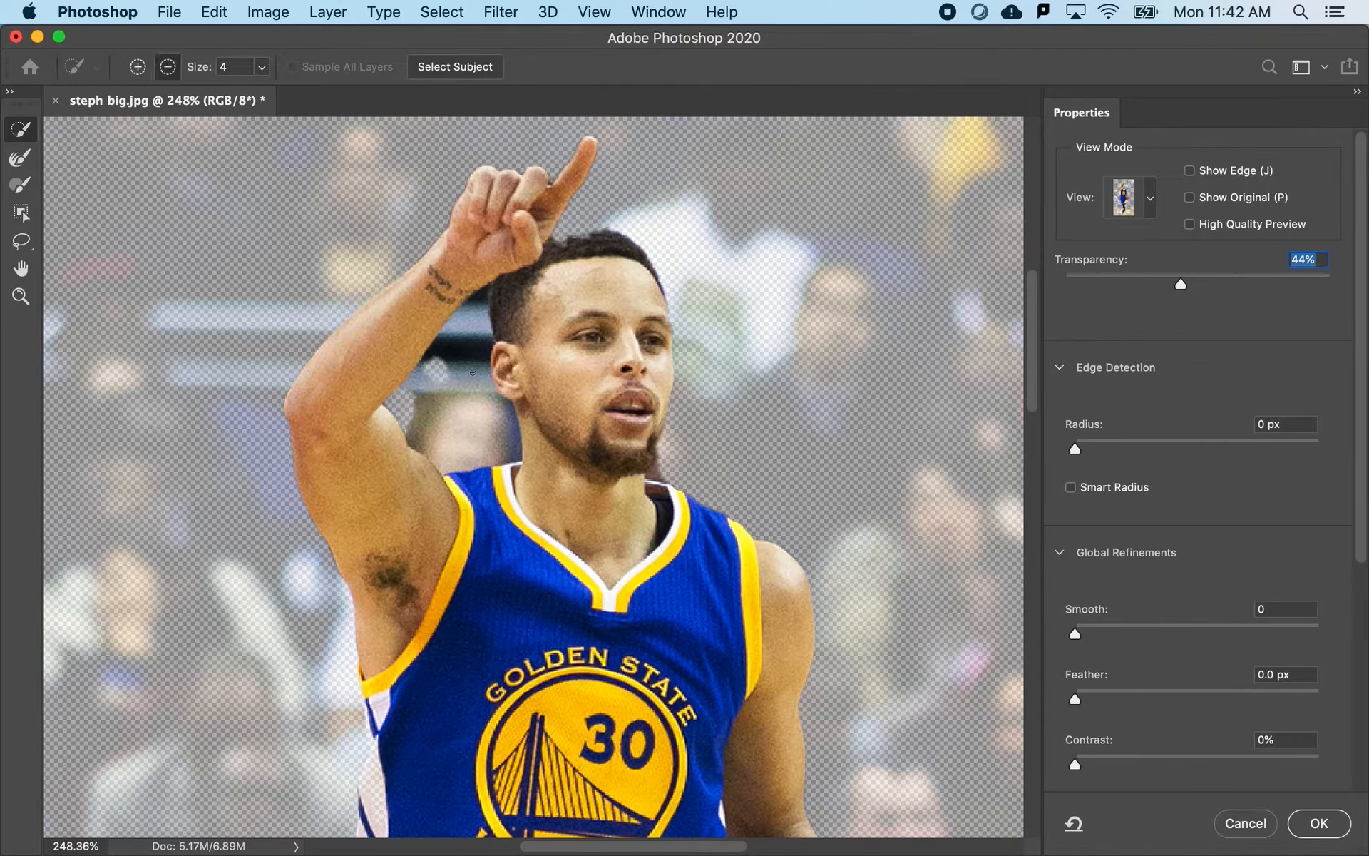
pyautogui.moveTo(455, 393); pyautogui.dragTo(478, 306)
pyautogui.press('alt')
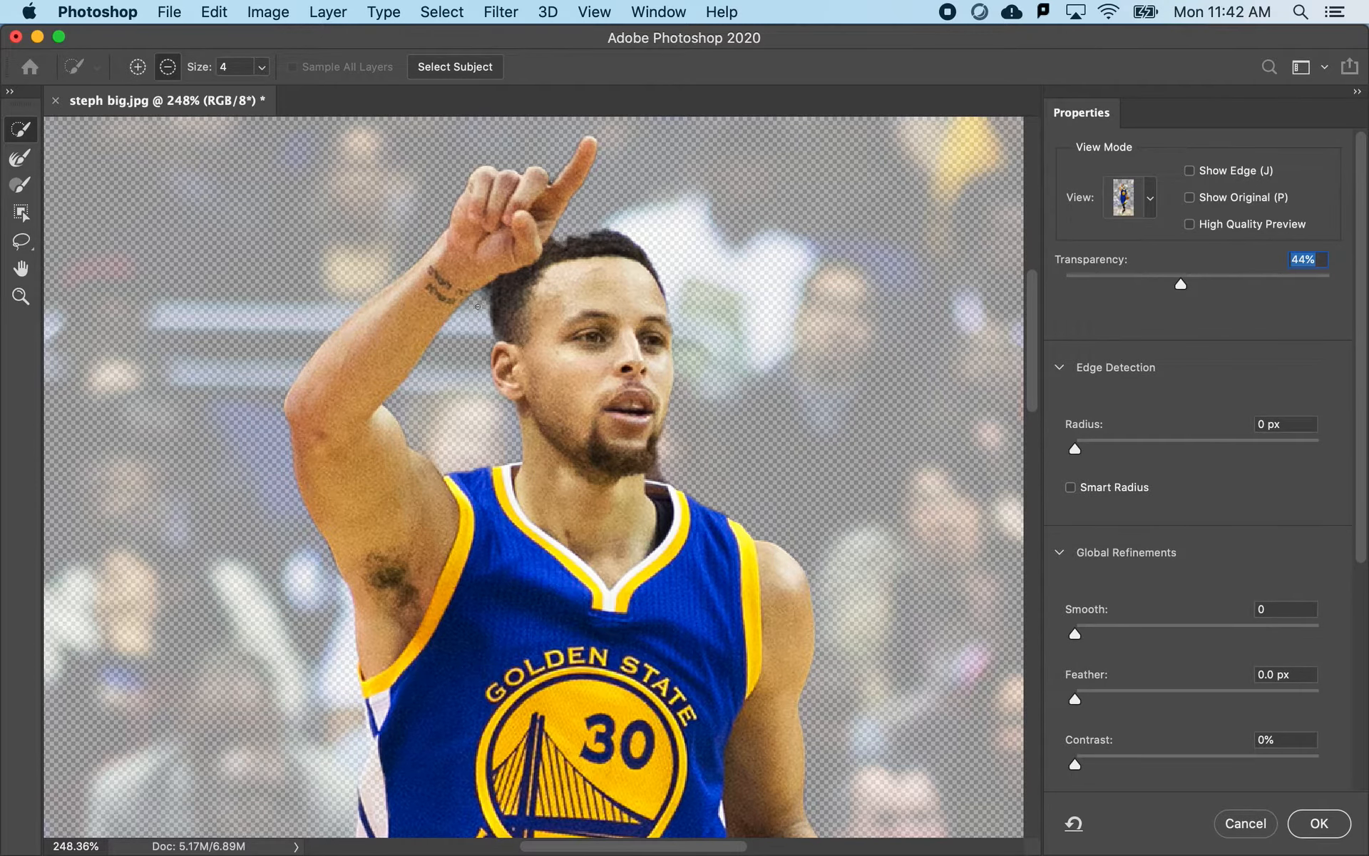
# - Add the missing hair beside the raised hand to the selection and subtract the excess background above the hair
pyautogui.scroll(3, 485, 293)
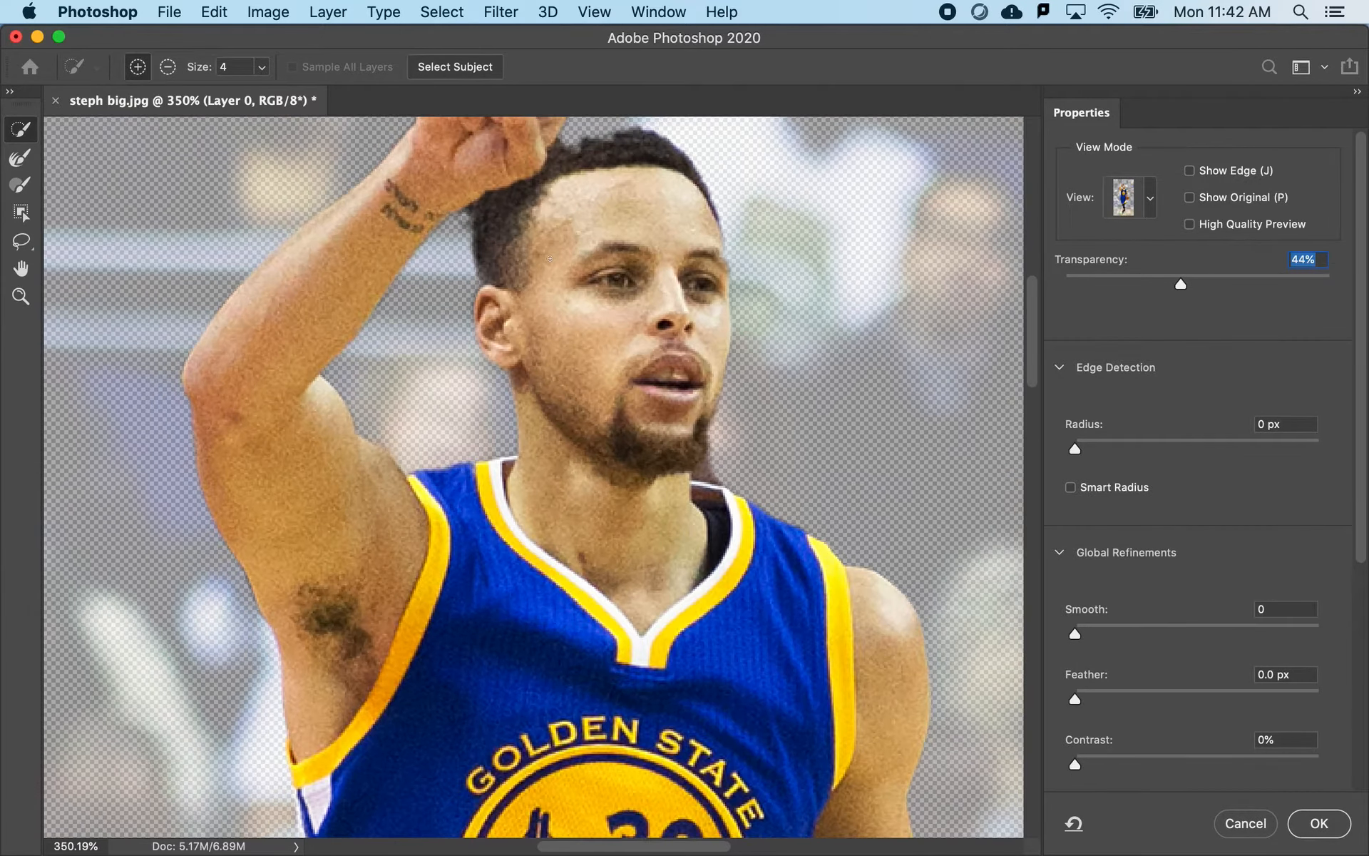
pyautogui.scroll(3, 589, 275)
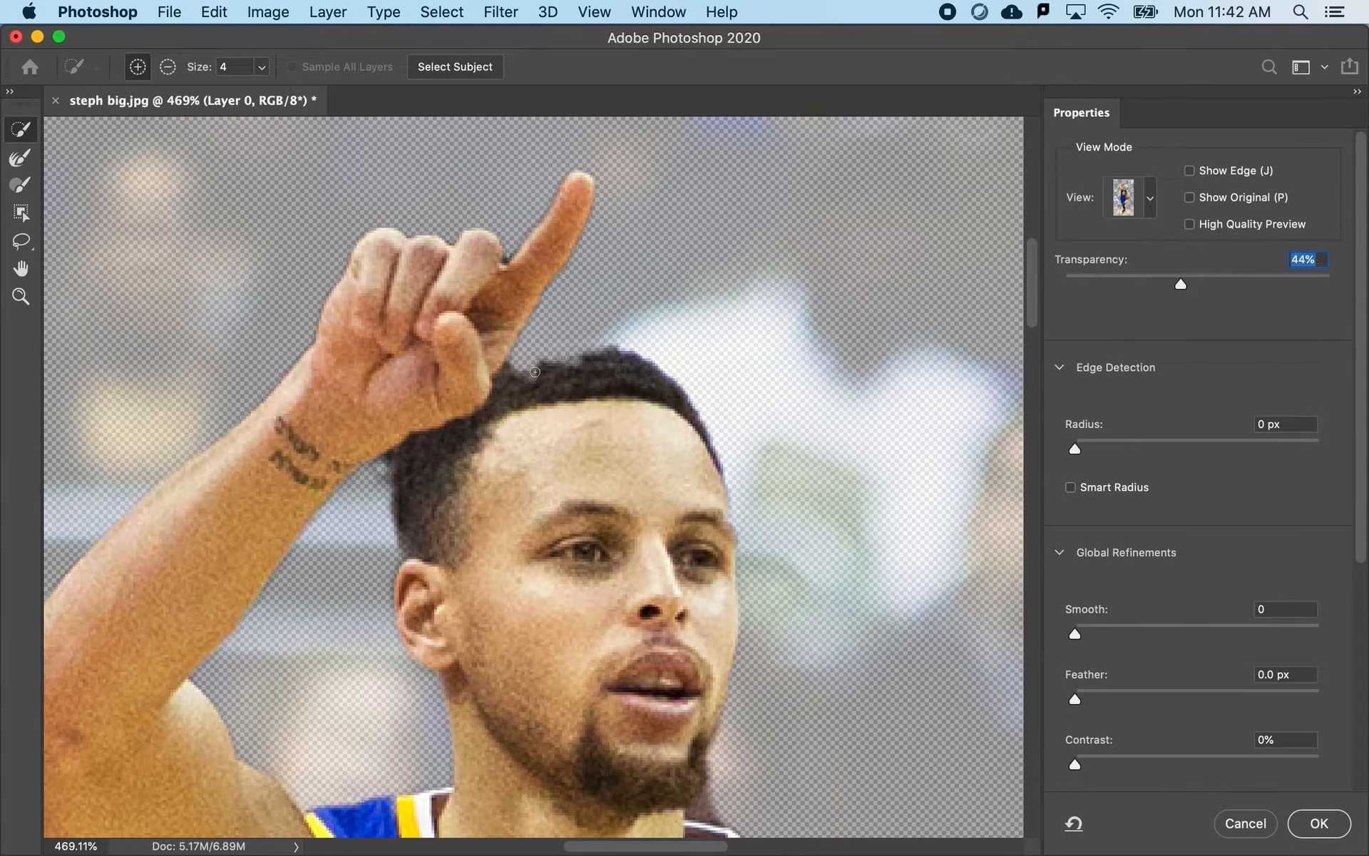
pyautogui.moveTo(535, 371)
pyautogui.mouseDown()
pyautogui.moveTo(562, 360)
pyautogui.moveTo(514, 362)
pyautogui.moveTo(606, 353)
pyautogui.moveTo(515, 359)
pyautogui.moveTo(599, 351)
pyautogui.moveTo(535, 360)
pyautogui.mouseUp()
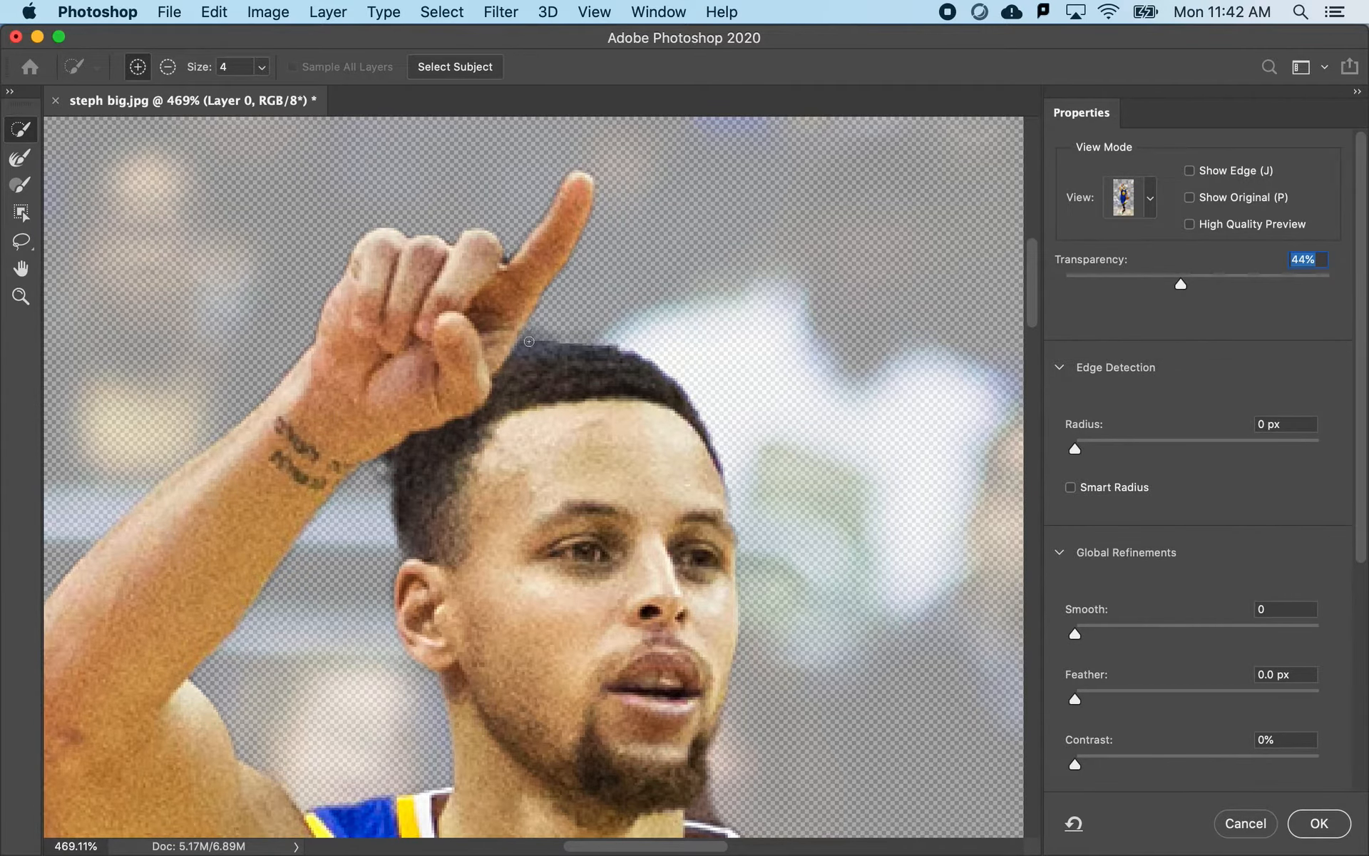
pyautogui.scroll(3, 532, 346)
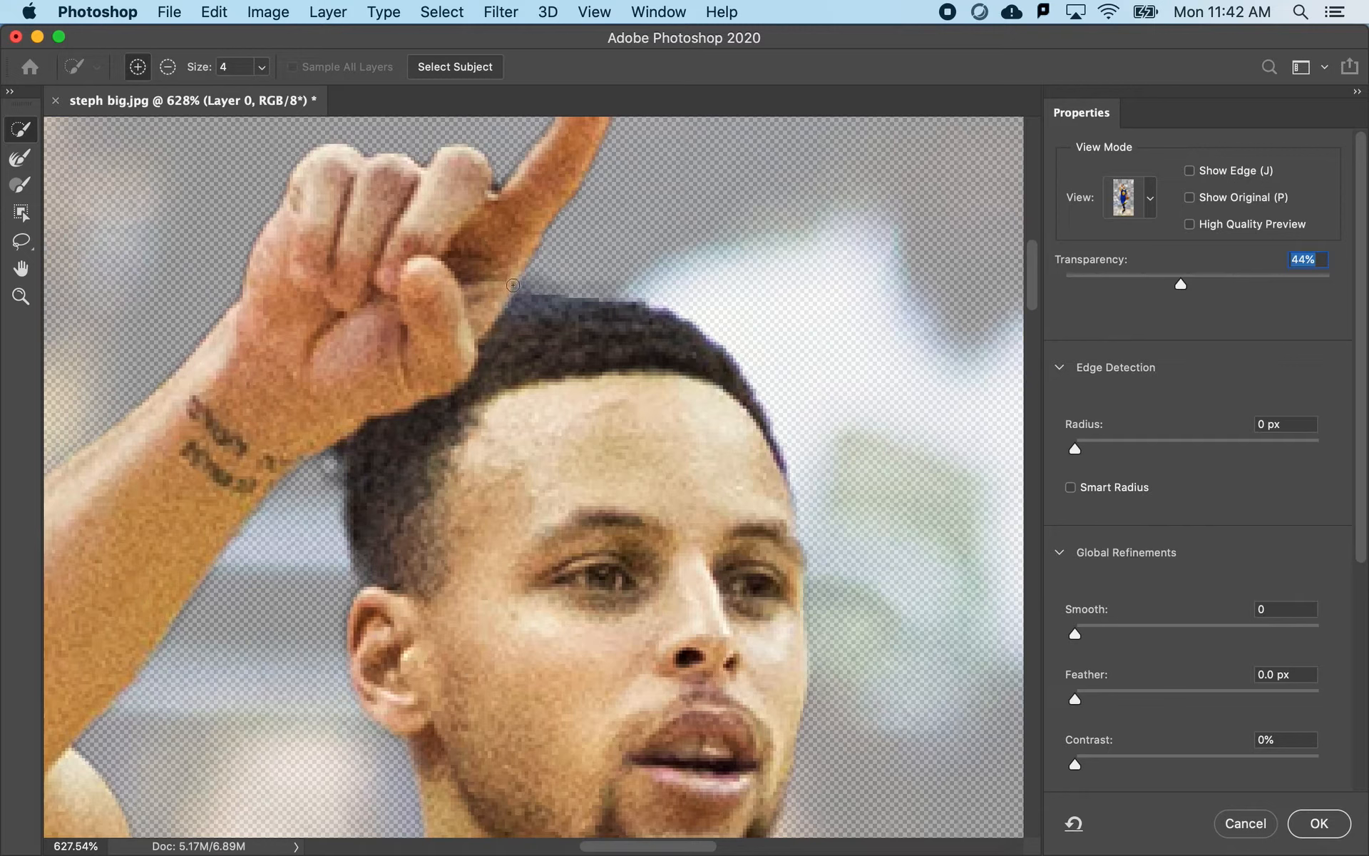
pyautogui.press('alt')
pyautogui.press('alt')
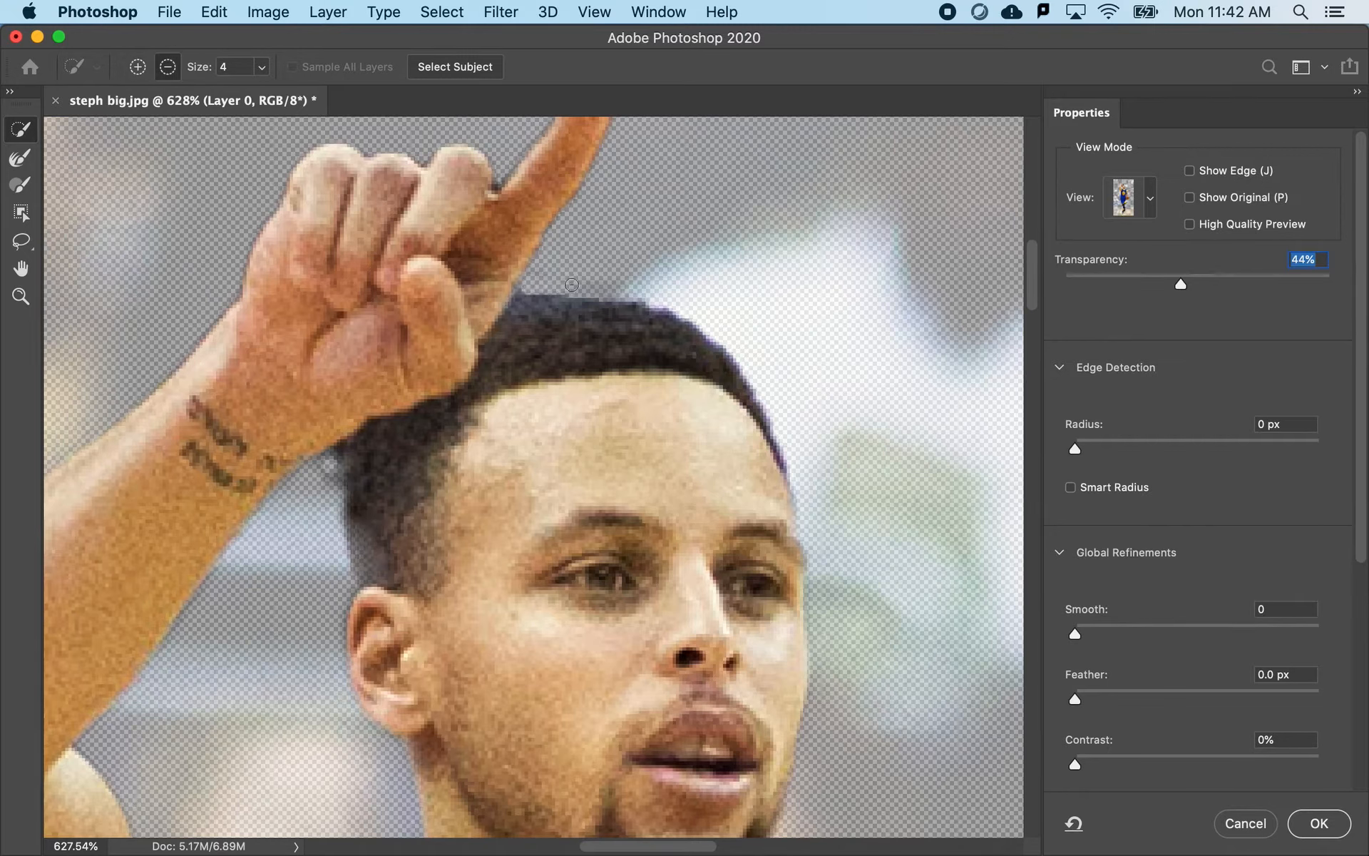
pyautogui.moveTo(583, 275)
pyautogui.mouseDown()
pyautogui.moveTo(618, 284)
pyautogui.moveTo(589, 276)
pyautogui.moveTo(563, 307)
pyautogui.moveTo(609, 308)
pyautogui.mouseUp()
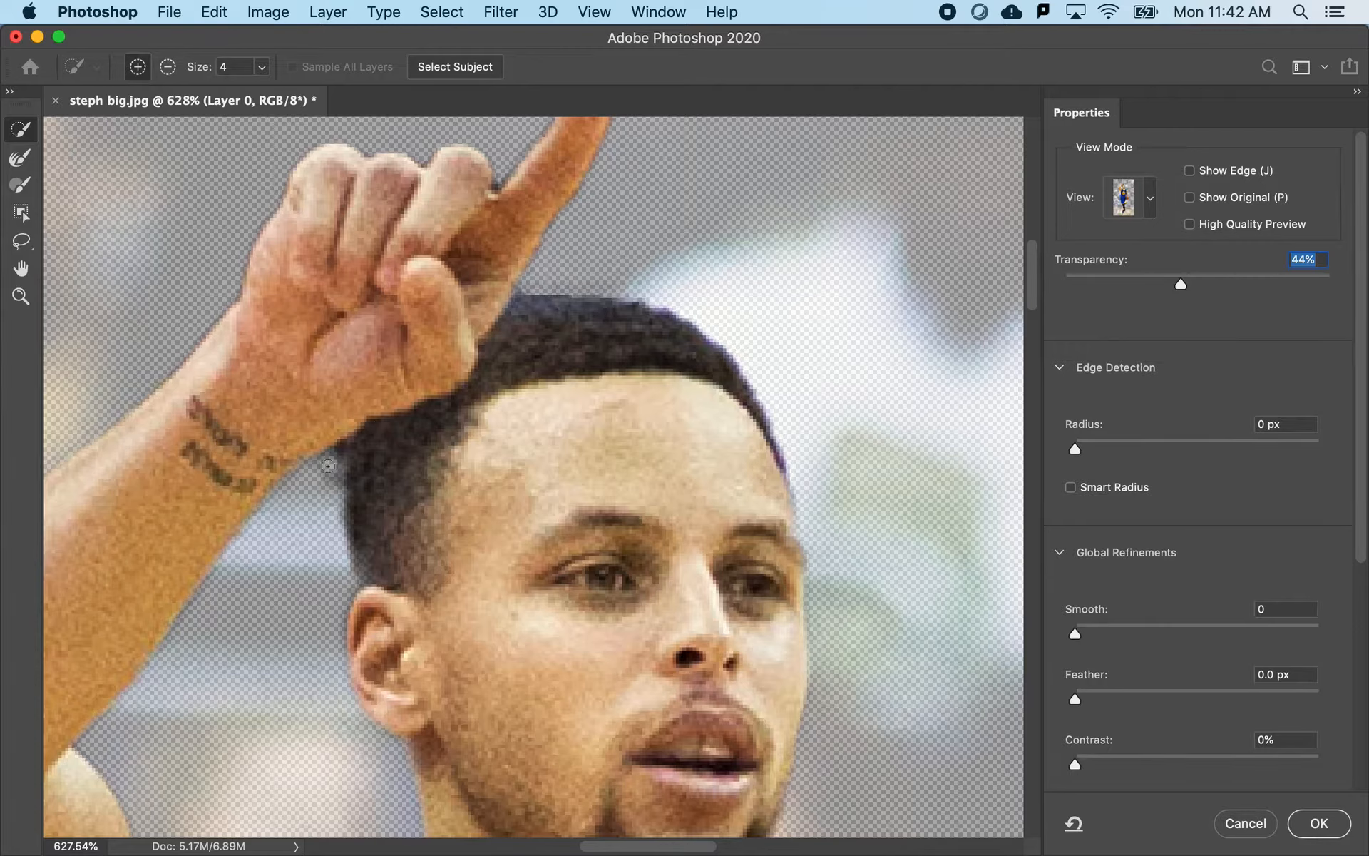
# - Try to subtract the background patch between the wrist and the back of the hair, and undo the stroke
pyautogui.moveTo(332, 457); pyautogui.dragTo(330, 525)
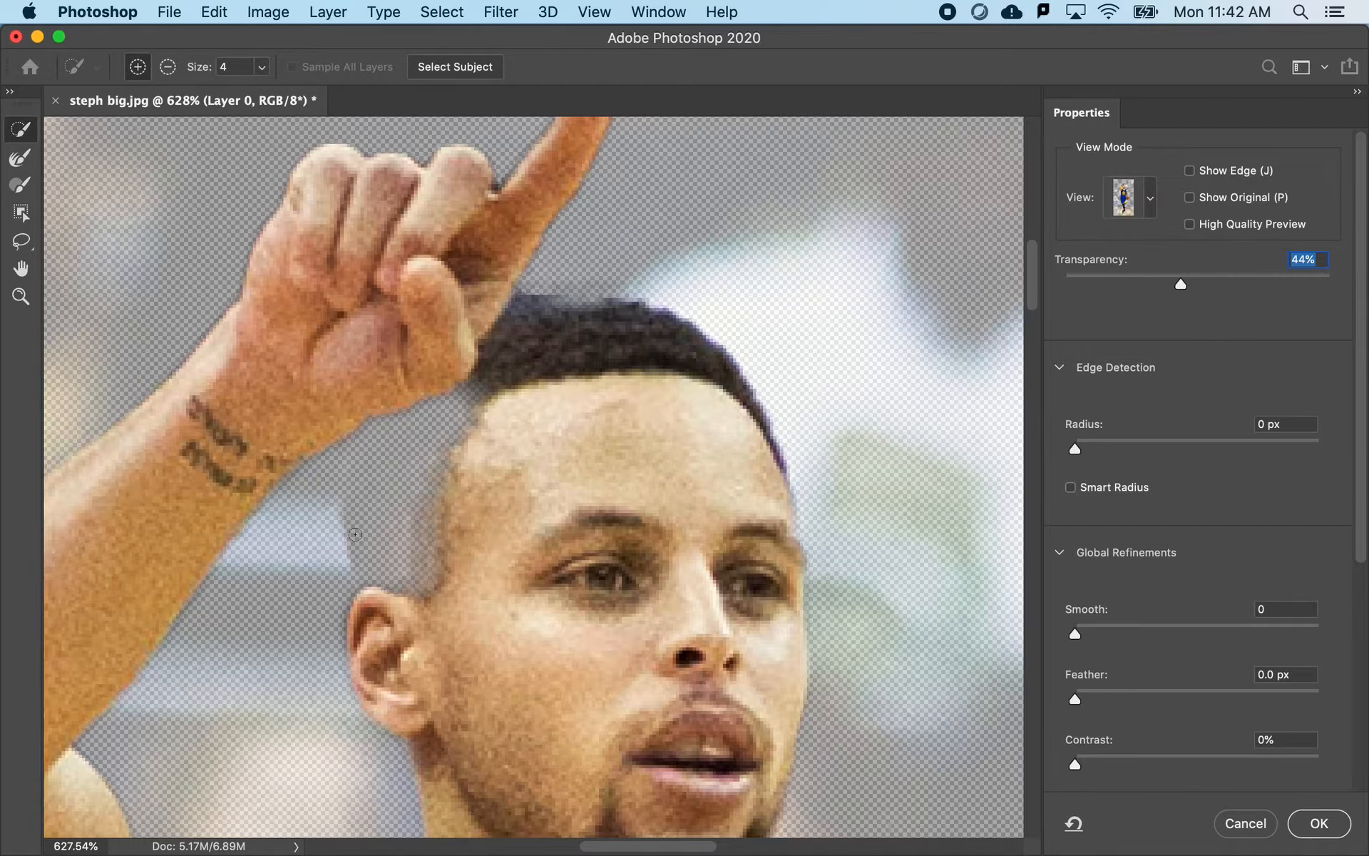
pyautogui.press('super+z')
pyautogui.press('z')
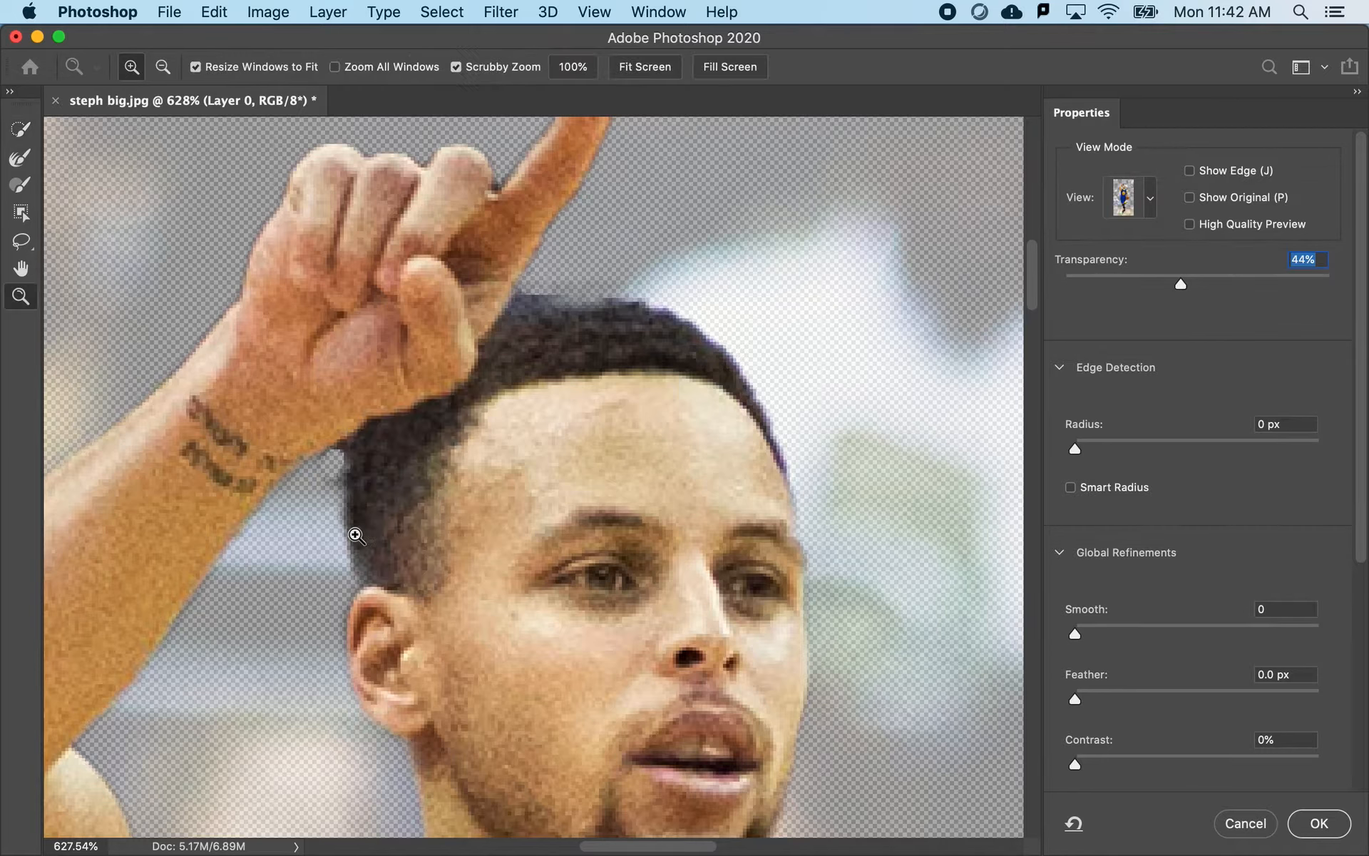
# - Choose the Brush tool in Select and Mask and set its size to 8 px
pyautogui.click(21, 187)
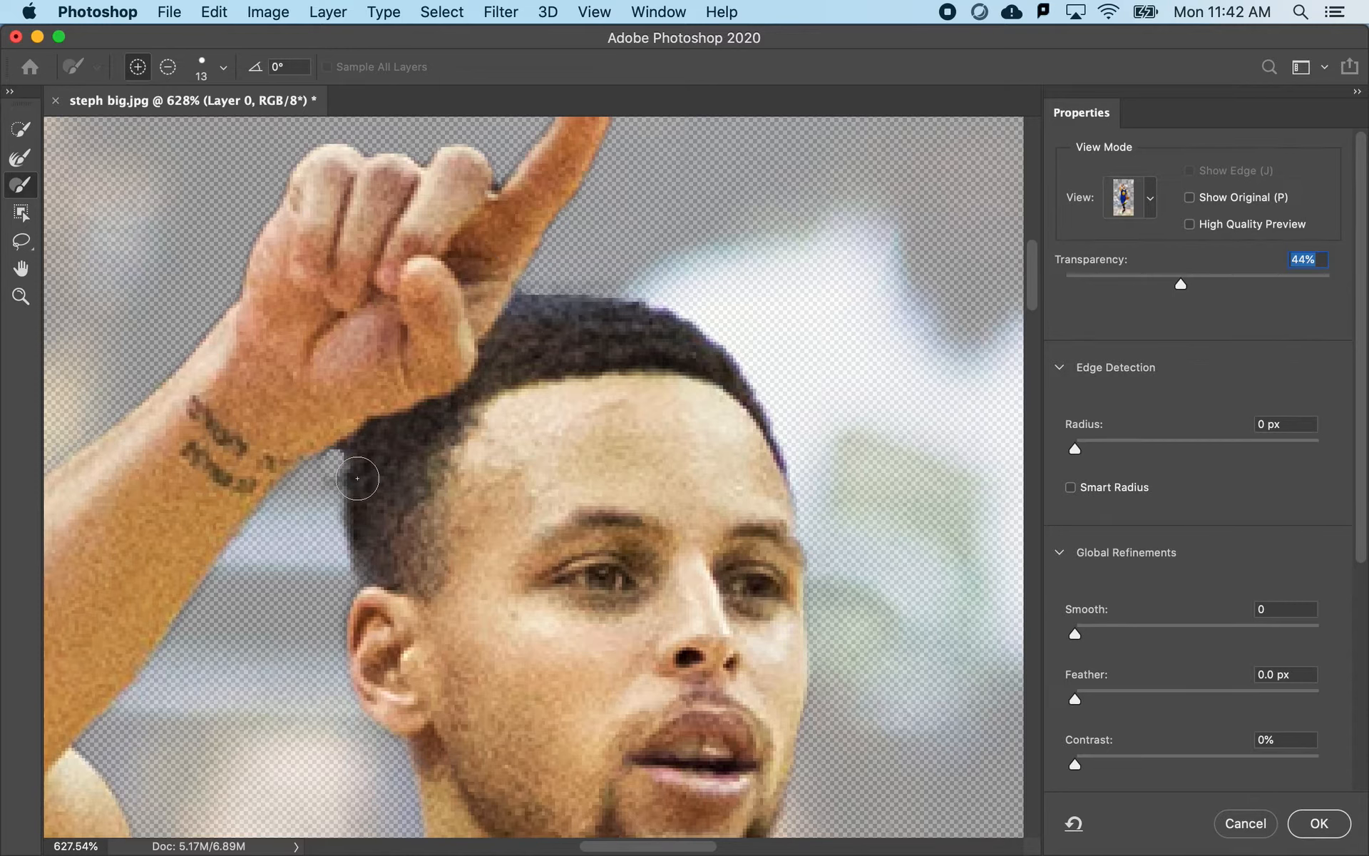
pyautogui.rightClick(310, 301)
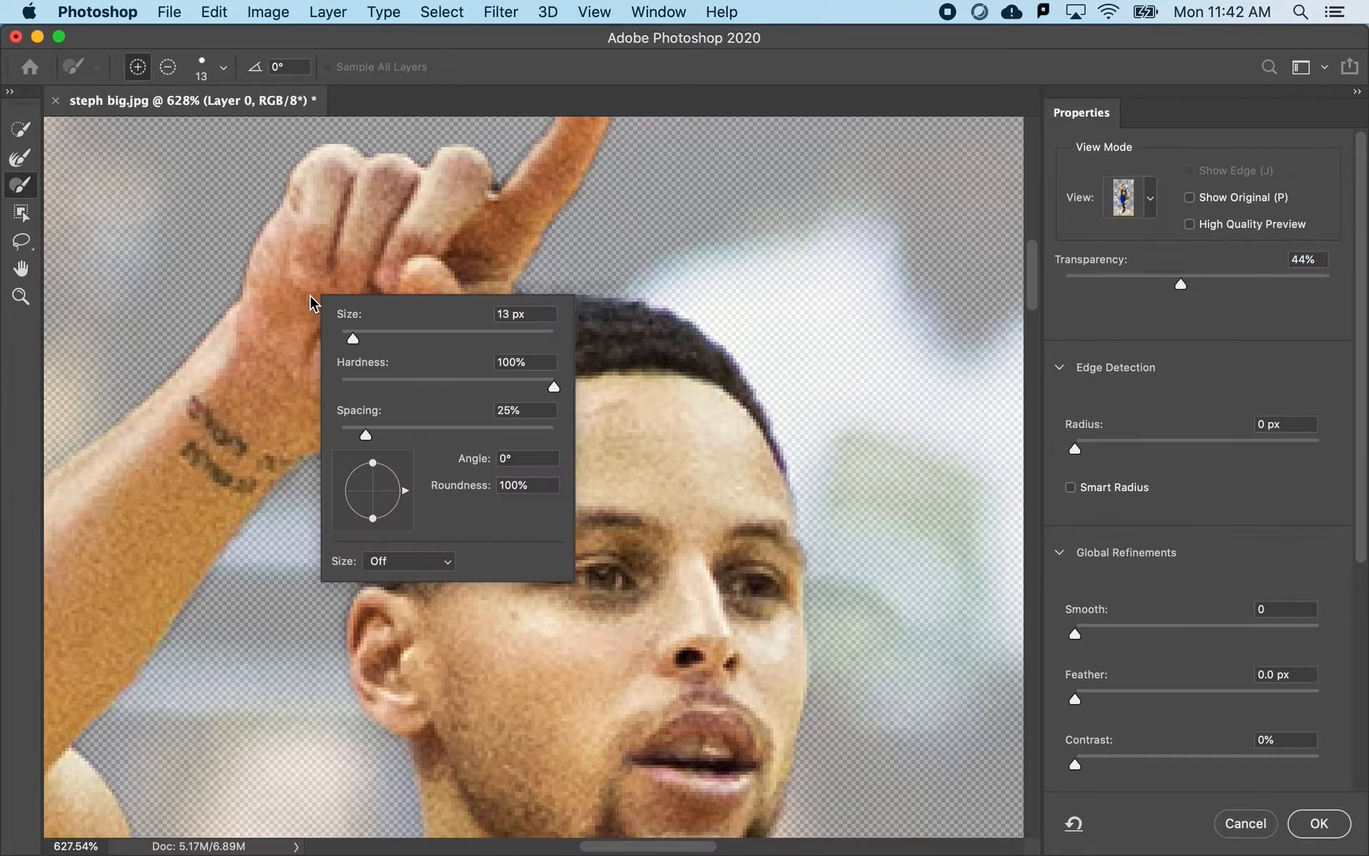
pyautogui.moveTo(352, 338); pyautogui.dragTo(350, 343)
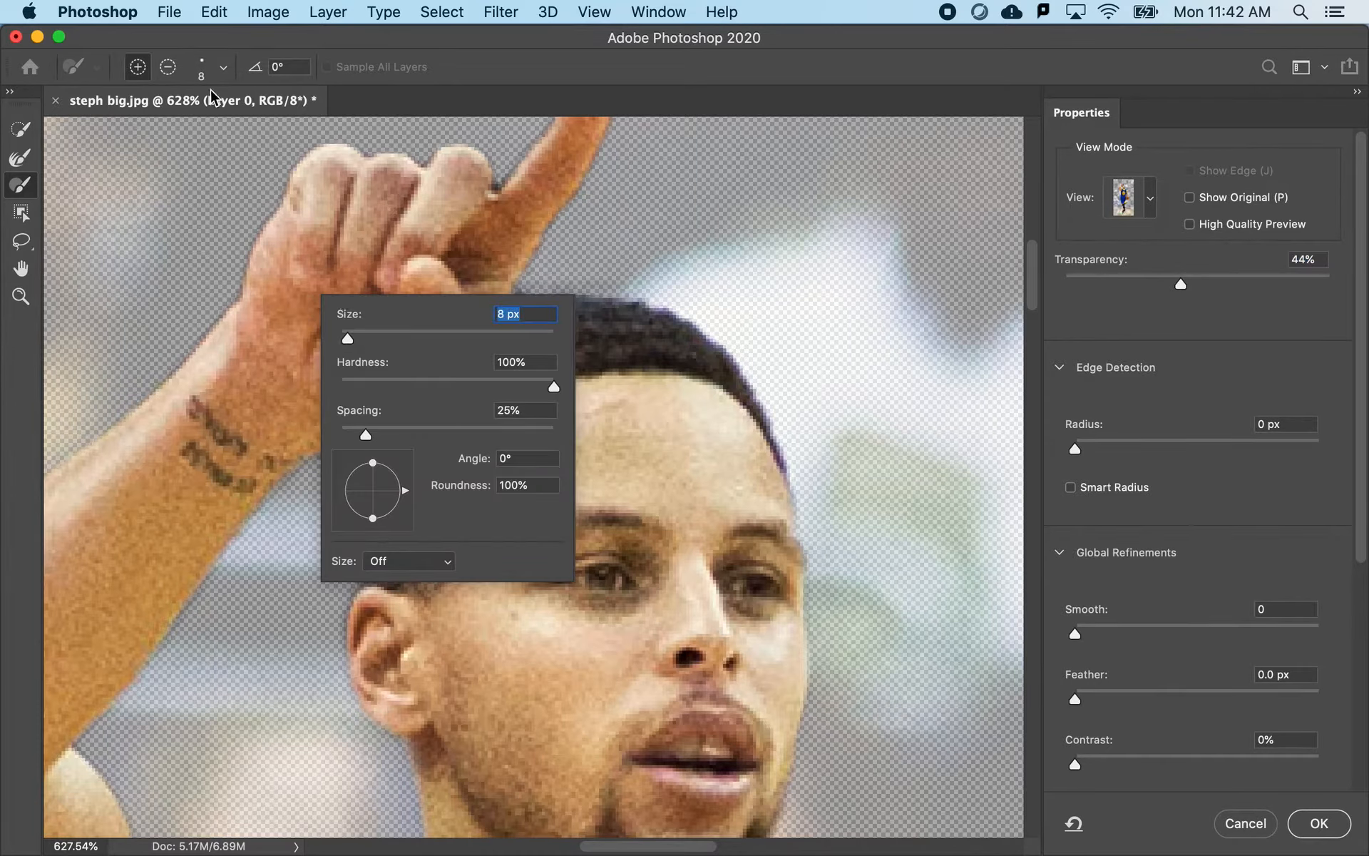
pyautogui.click(231, 194)
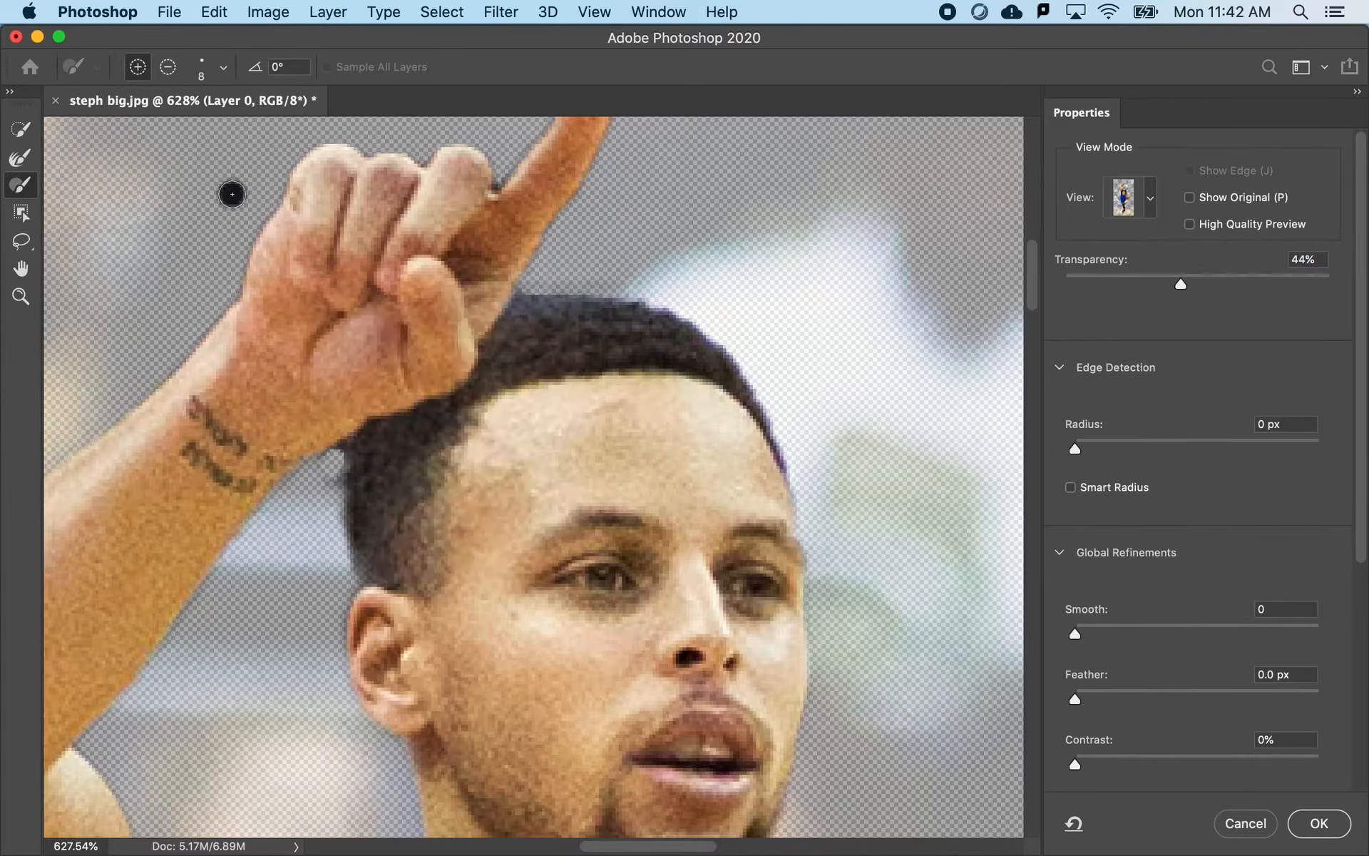
# - Try to subtract the leftover fringe behind the hair with the Quick Selection tool, and undo the stroke
pyautogui.press('w')
pyautogui.press('alt')
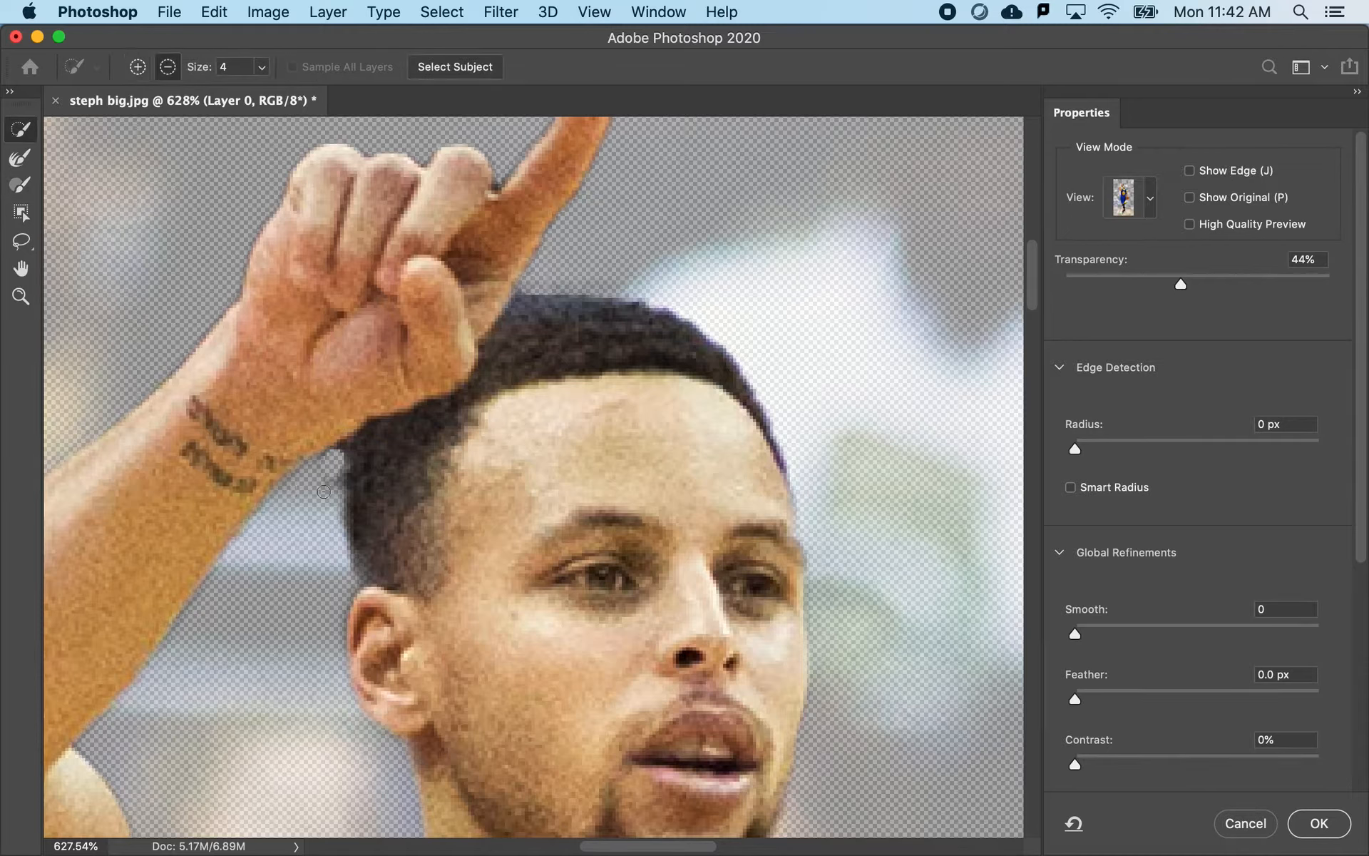
pyautogui.keyDown('alt'); pyautogui.click(328, 484); pyautogui.keyUp('alt')
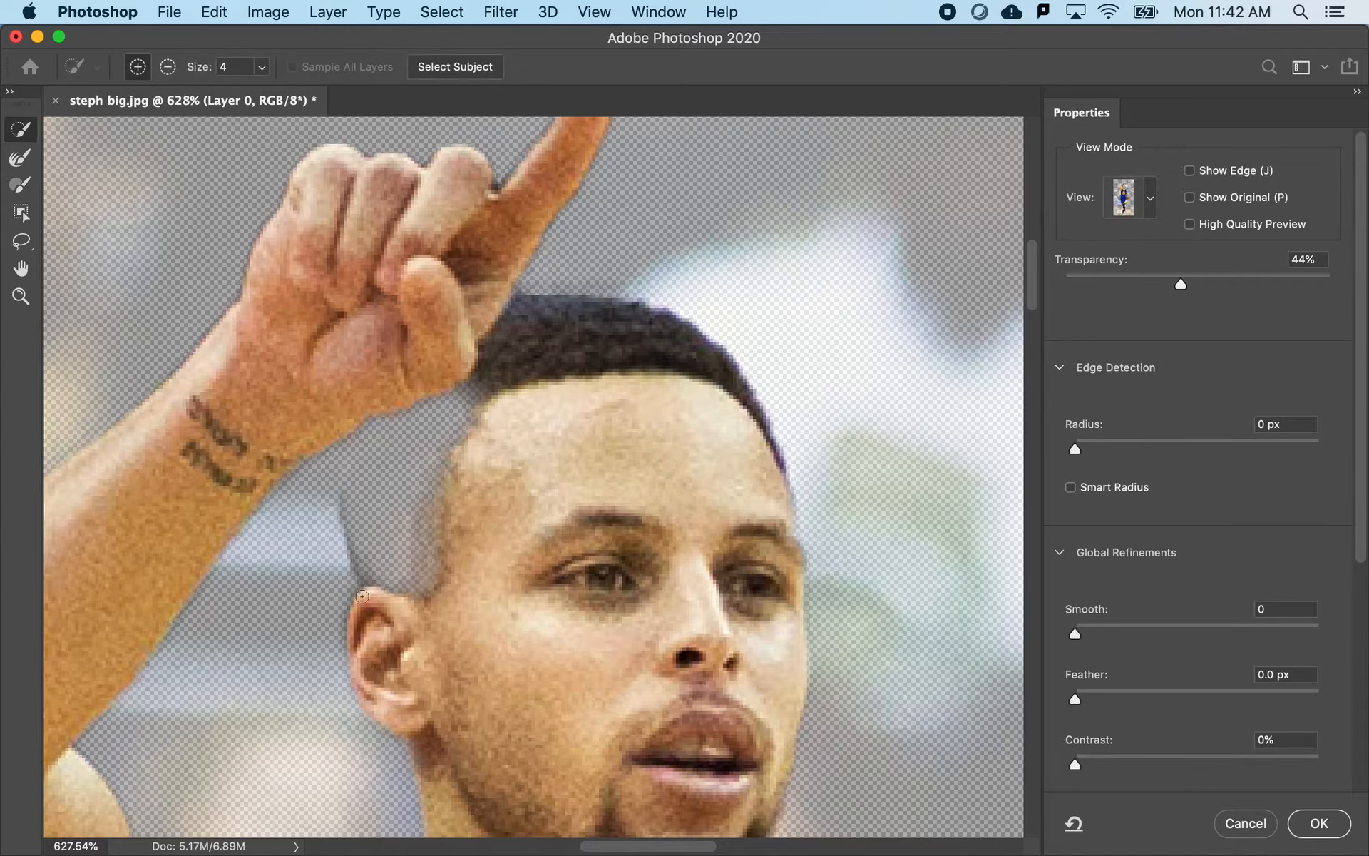
pyautogui.press('super+z')
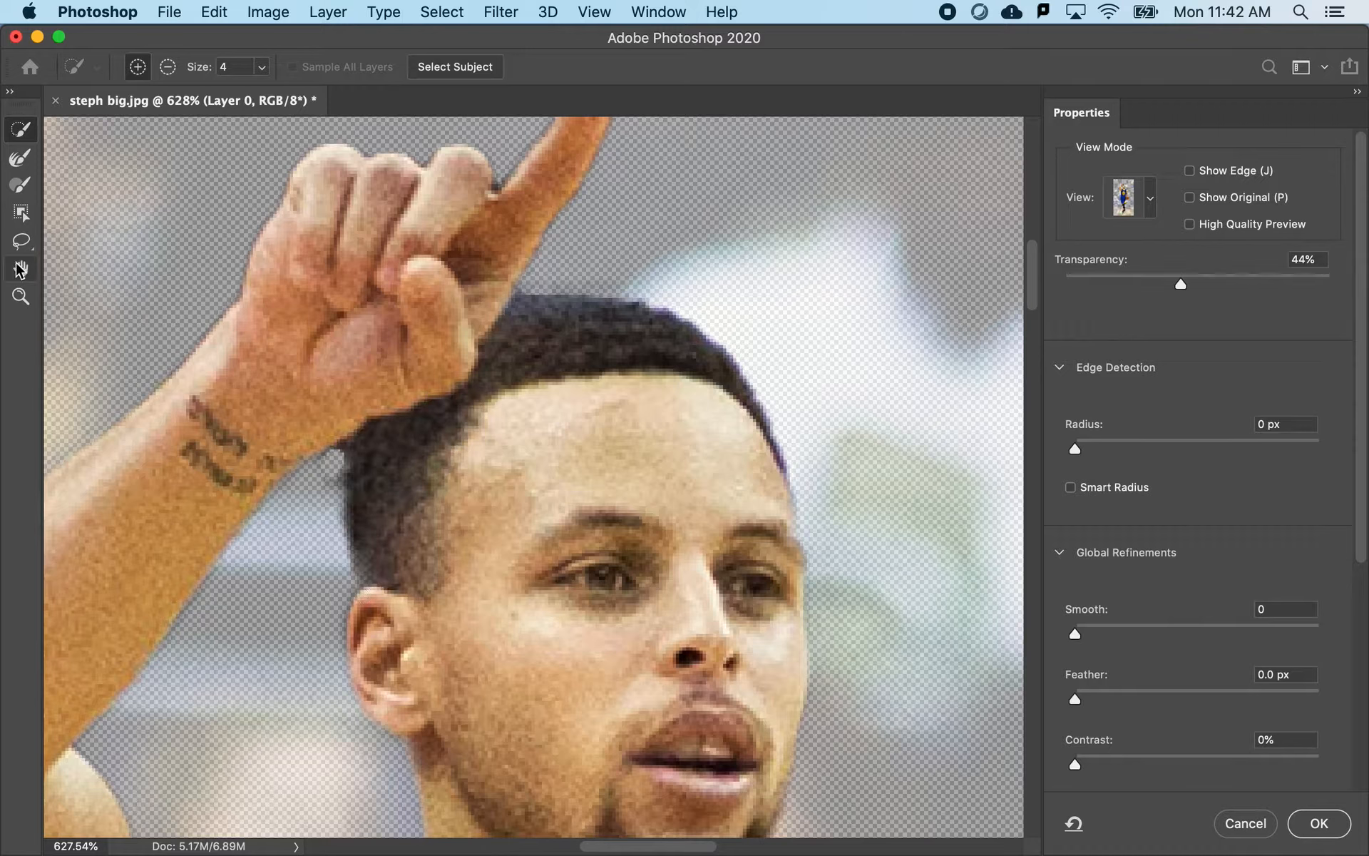
# - Subtract the leftover fringe between the wrist and the back of the hair using the Brush tool
pyautogui.click(13, 156)
pyautogui.click(22, 187)
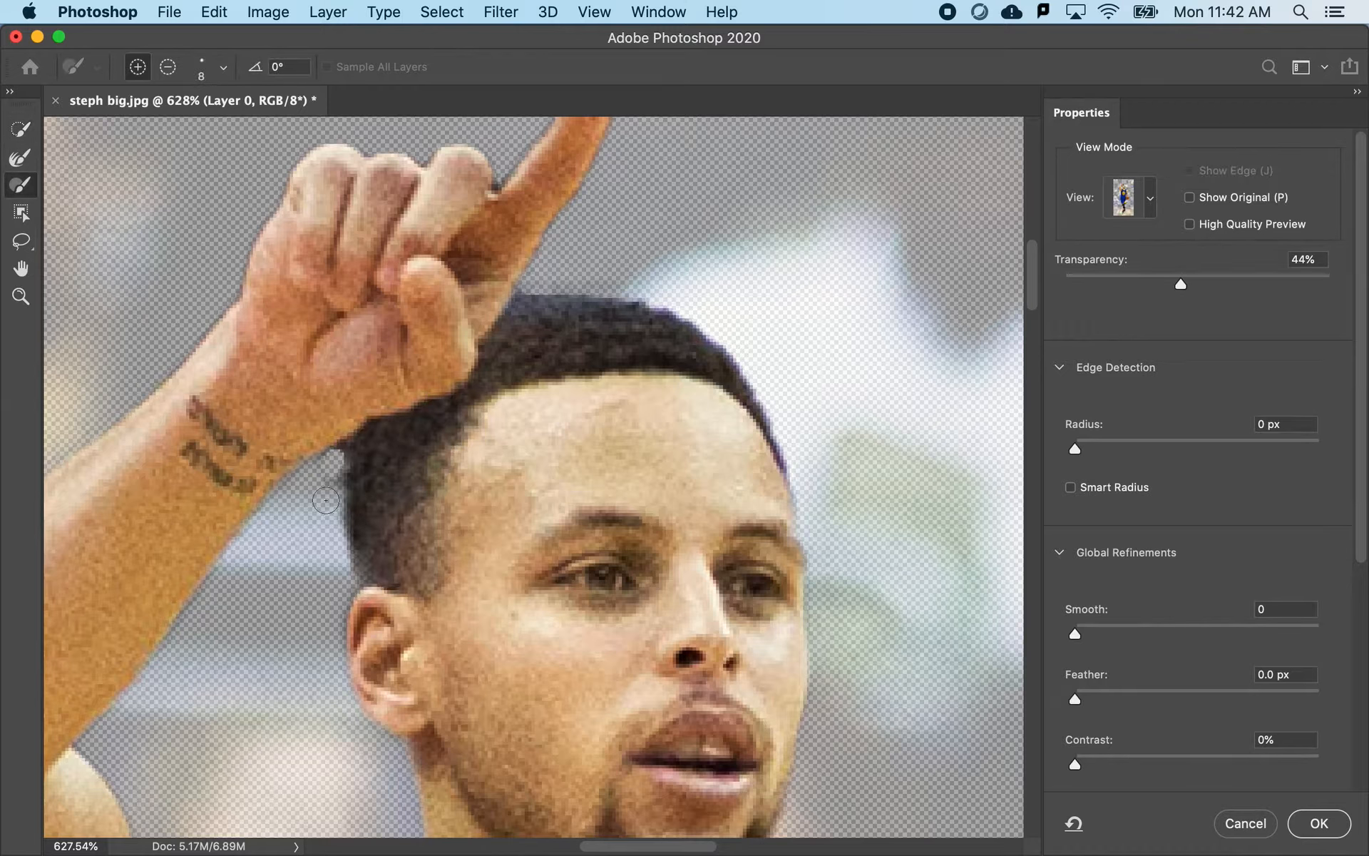
pyautogui.press('alt')
# - Set the brush size to 2 px and subtract the small background gap between the curled knuckle and the raised finger
pyautogui.click(226, 71)
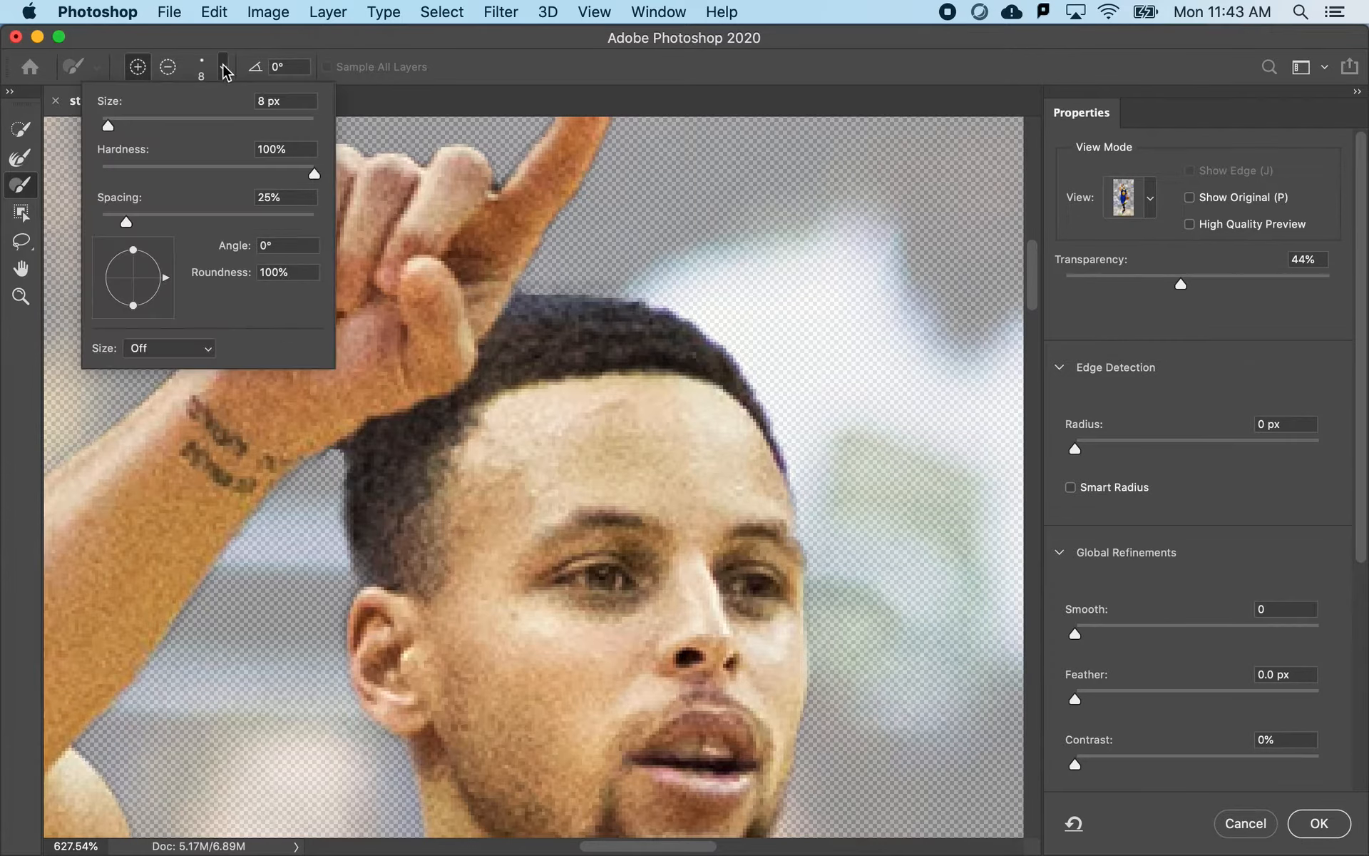
pyautogui.click(102, 127)
pyautogui.press('alt')
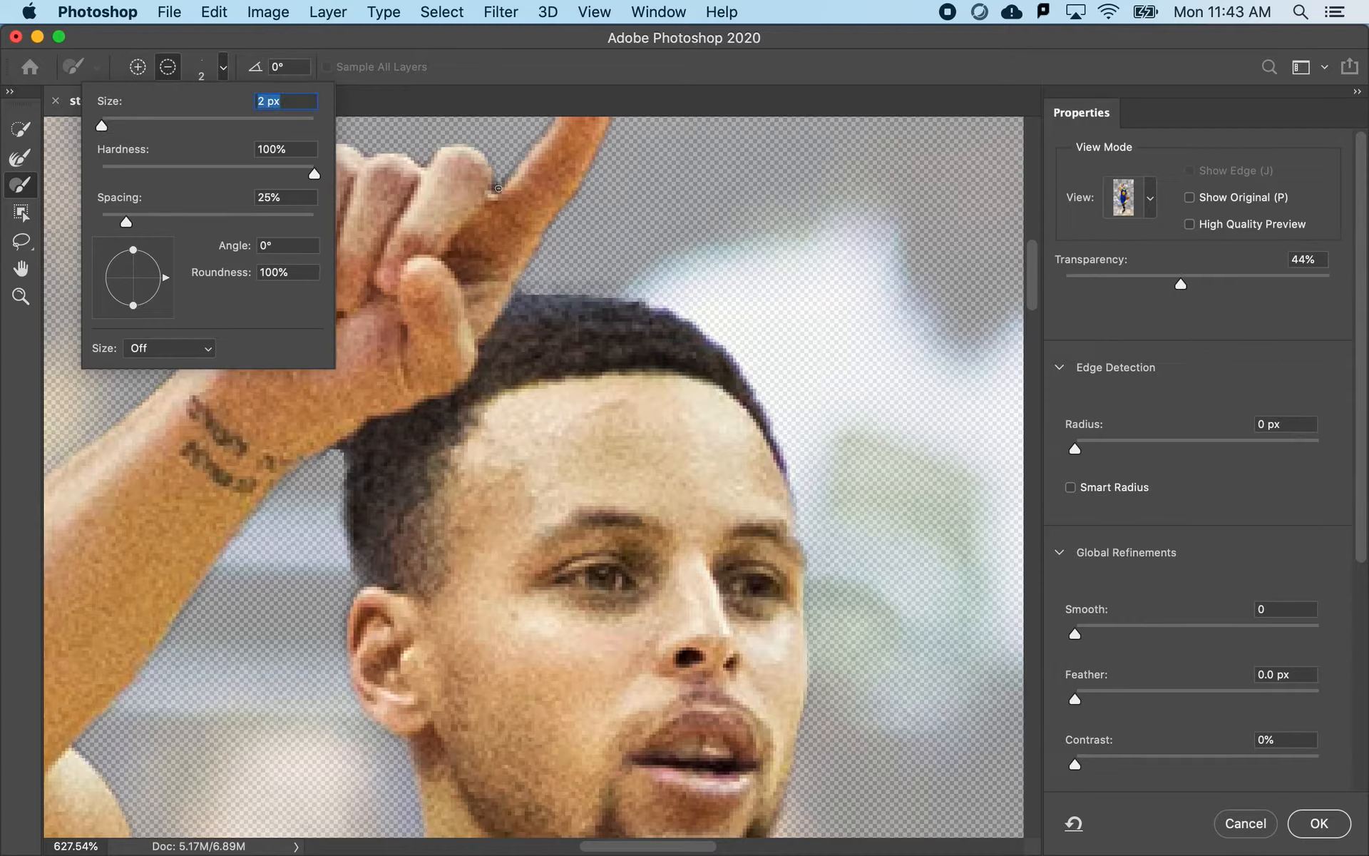
pyautogui.click(495, 188)
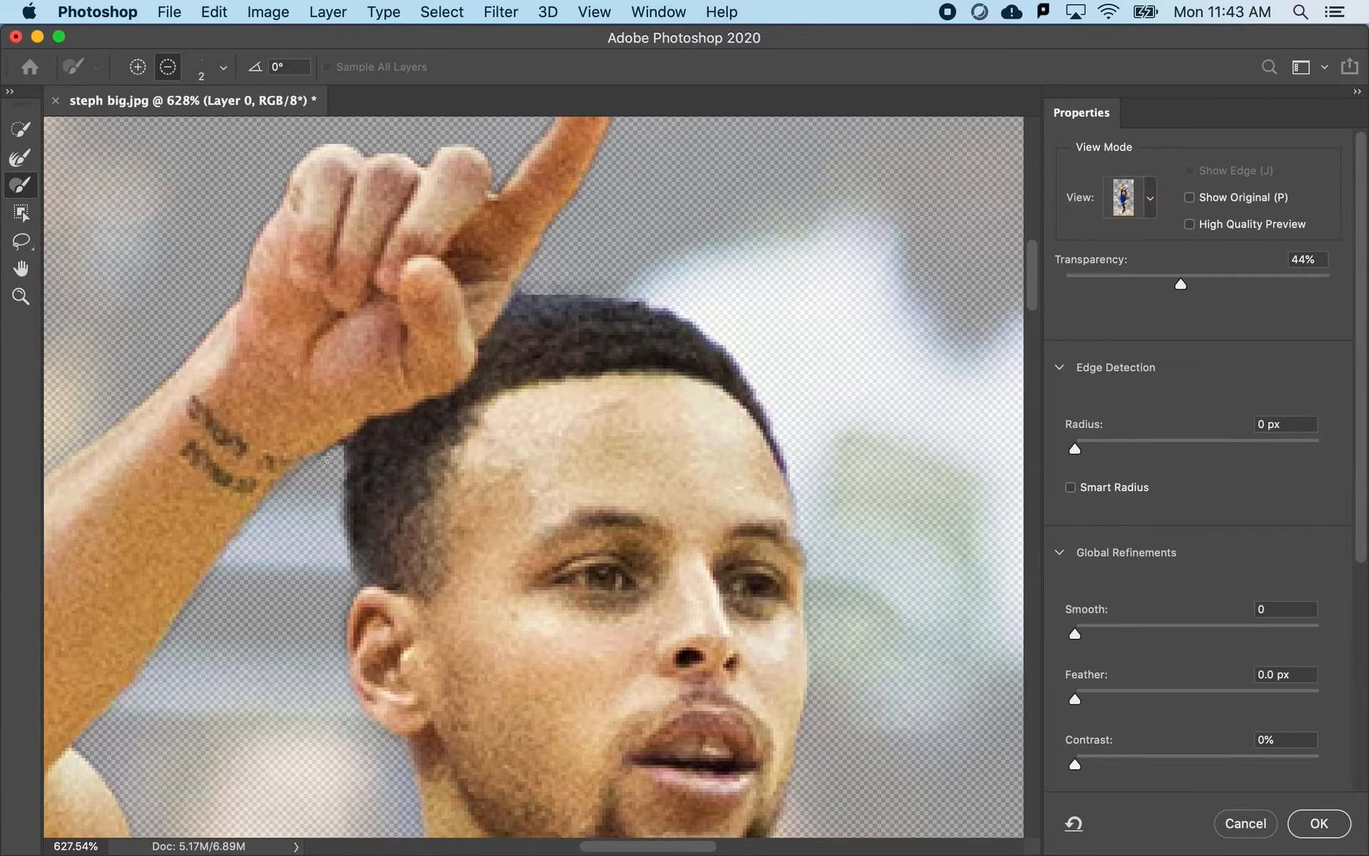
pyautogui.press('alt')
# - Subtract the dark background patch between the beard and the jersey collar, setting the brush size to 11 px
pyautogui.scroll(-5, 427, 467)
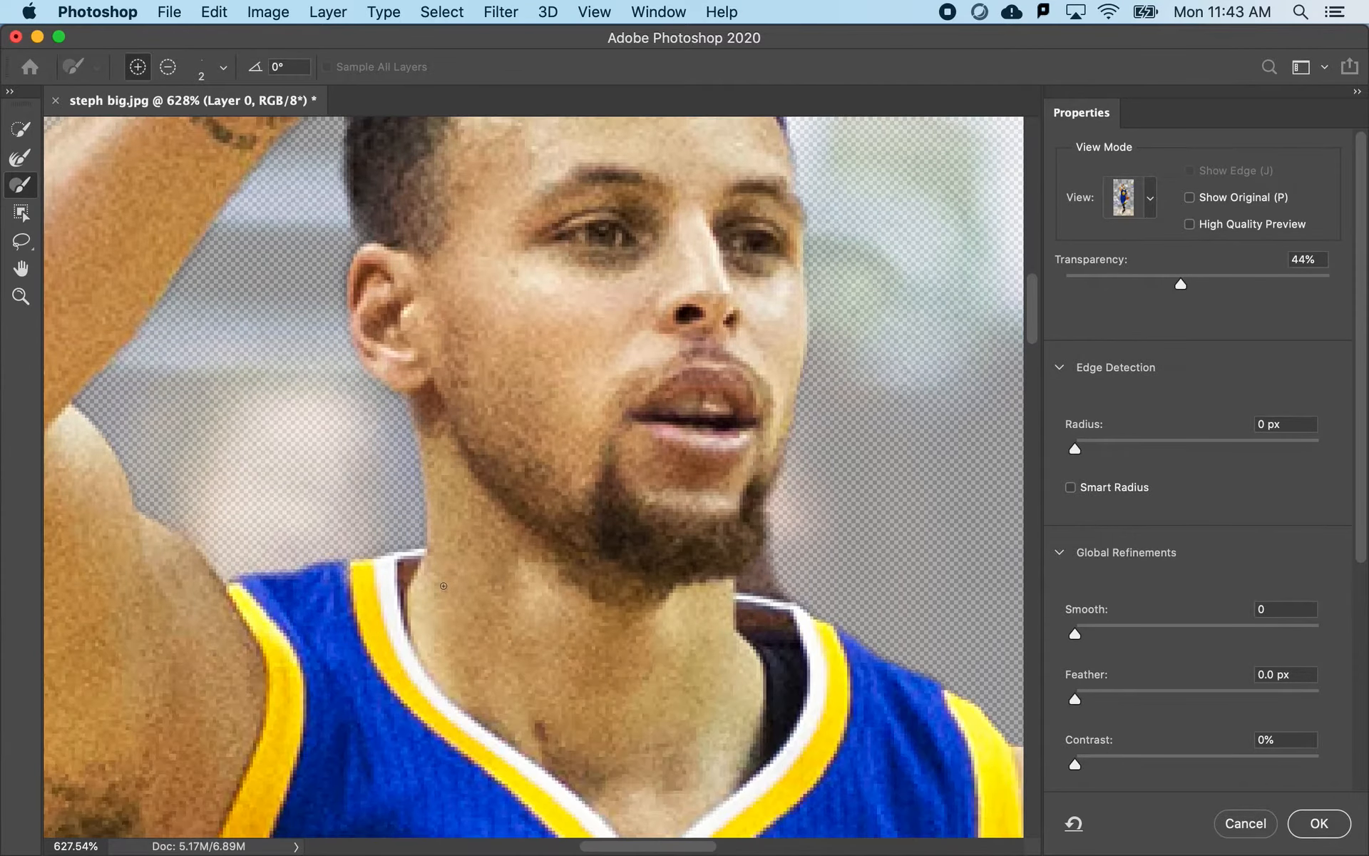
pyautogui.press('alt')
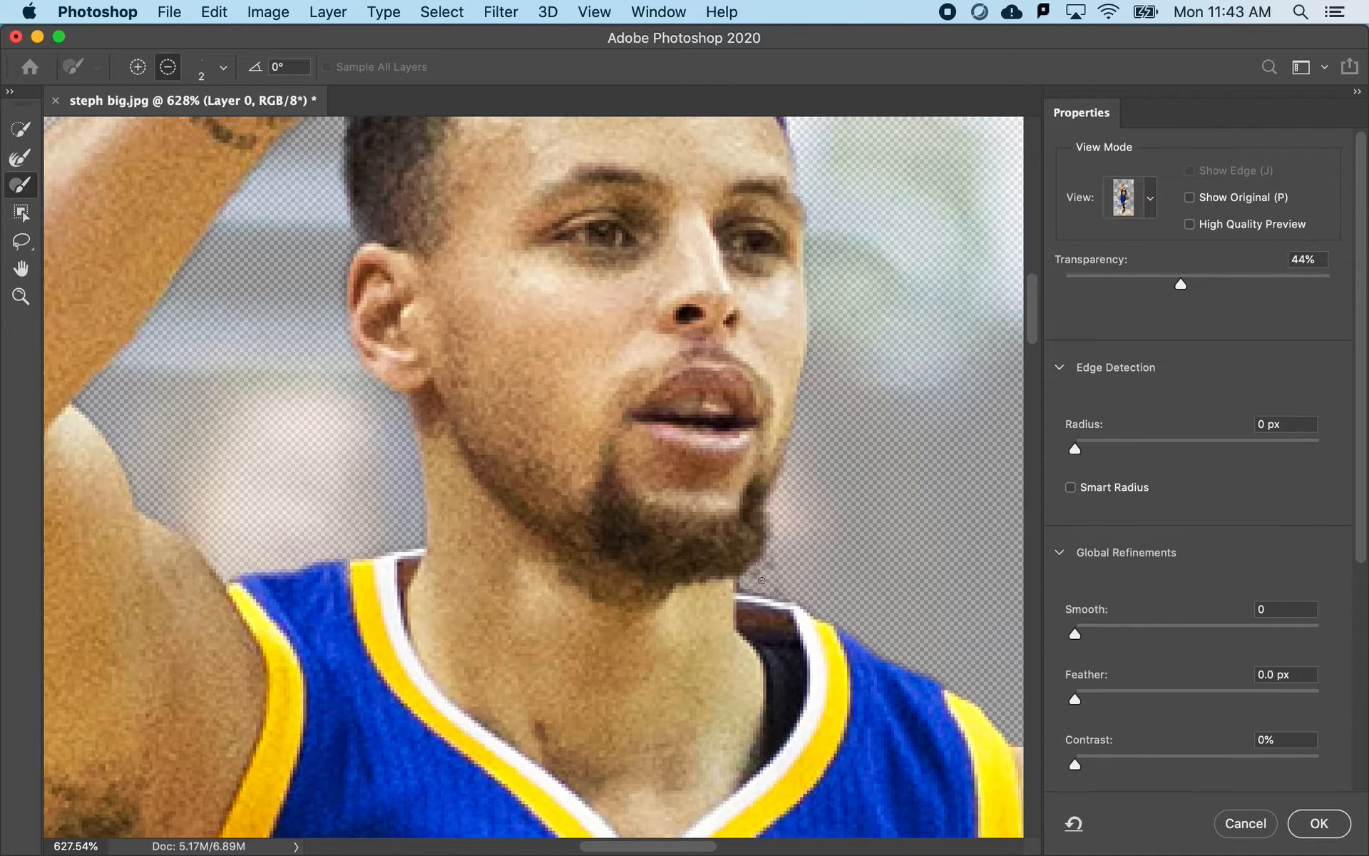
pyautogui.rightClick(774, 579)
pyautogui.moveTo(835, 604); pyautogui.dragTo(814, 608)
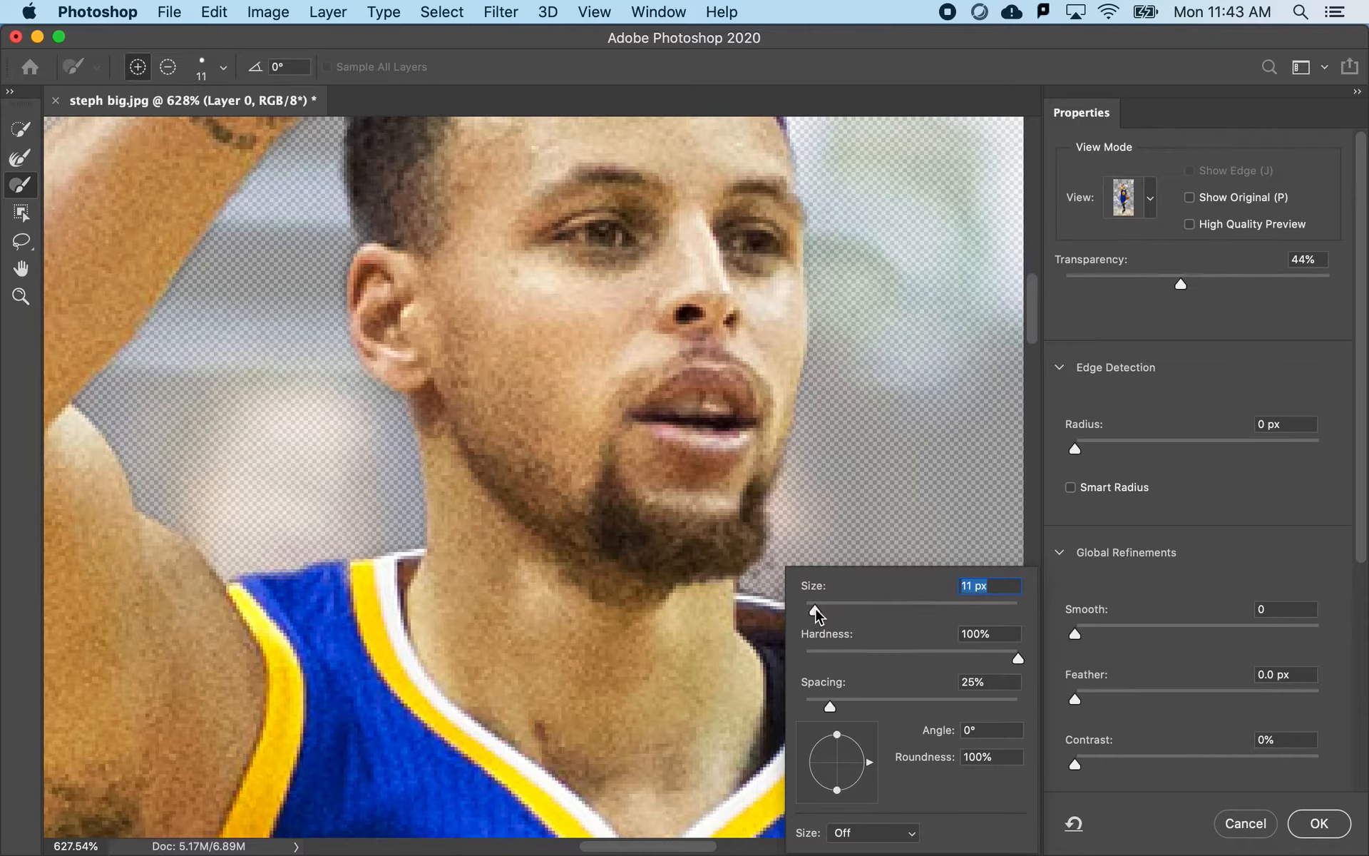
pyautogui.keyDown('alt'); pyautogui.click(818, 532); pyautogui.keyUp('alt')
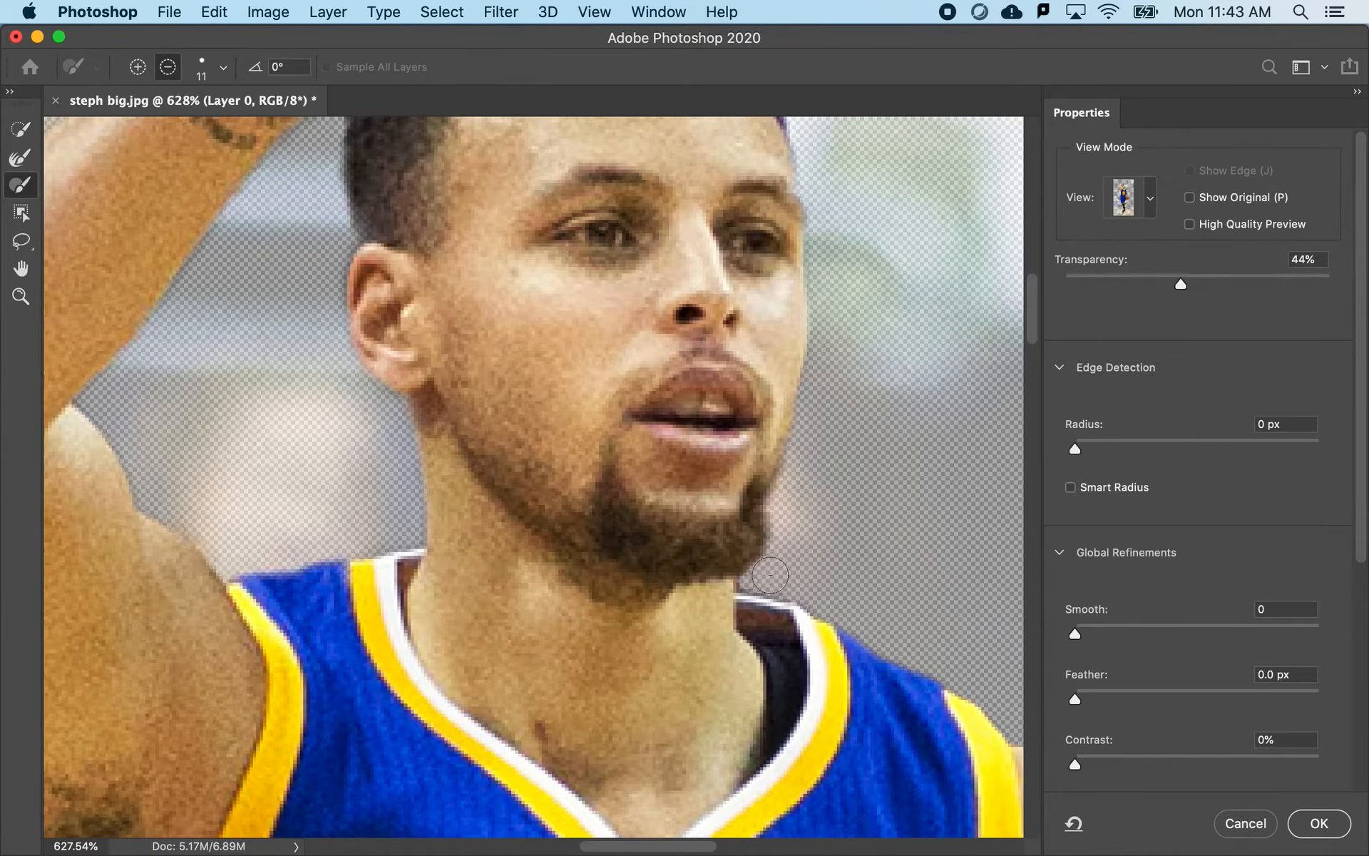
# - Examine the cutout edges along the jersey, lower arm, basketball and shorts for selection errors
pyautogui.scroll(-10, 605, 626)
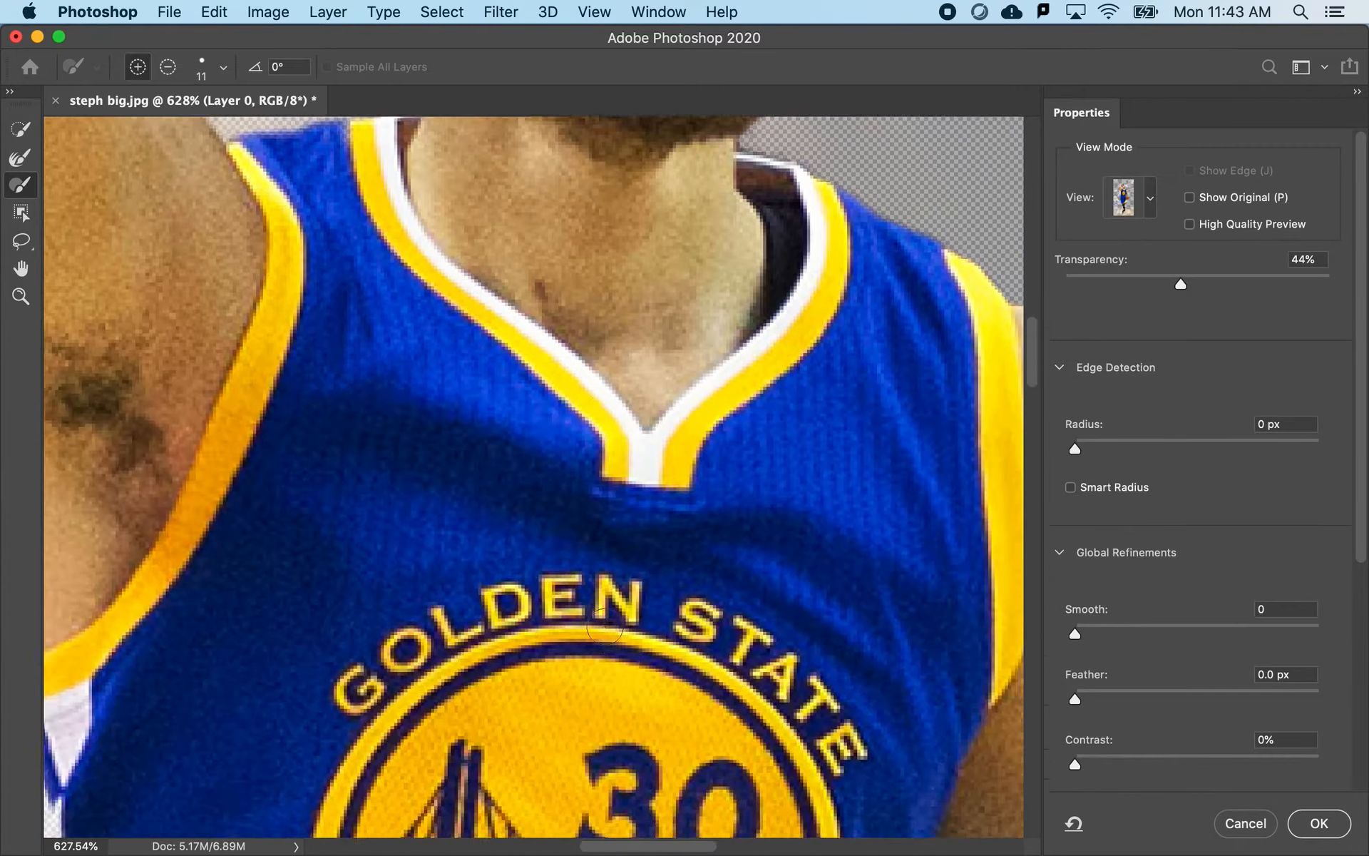
pyautogui.hscroll(5, 603, 625)
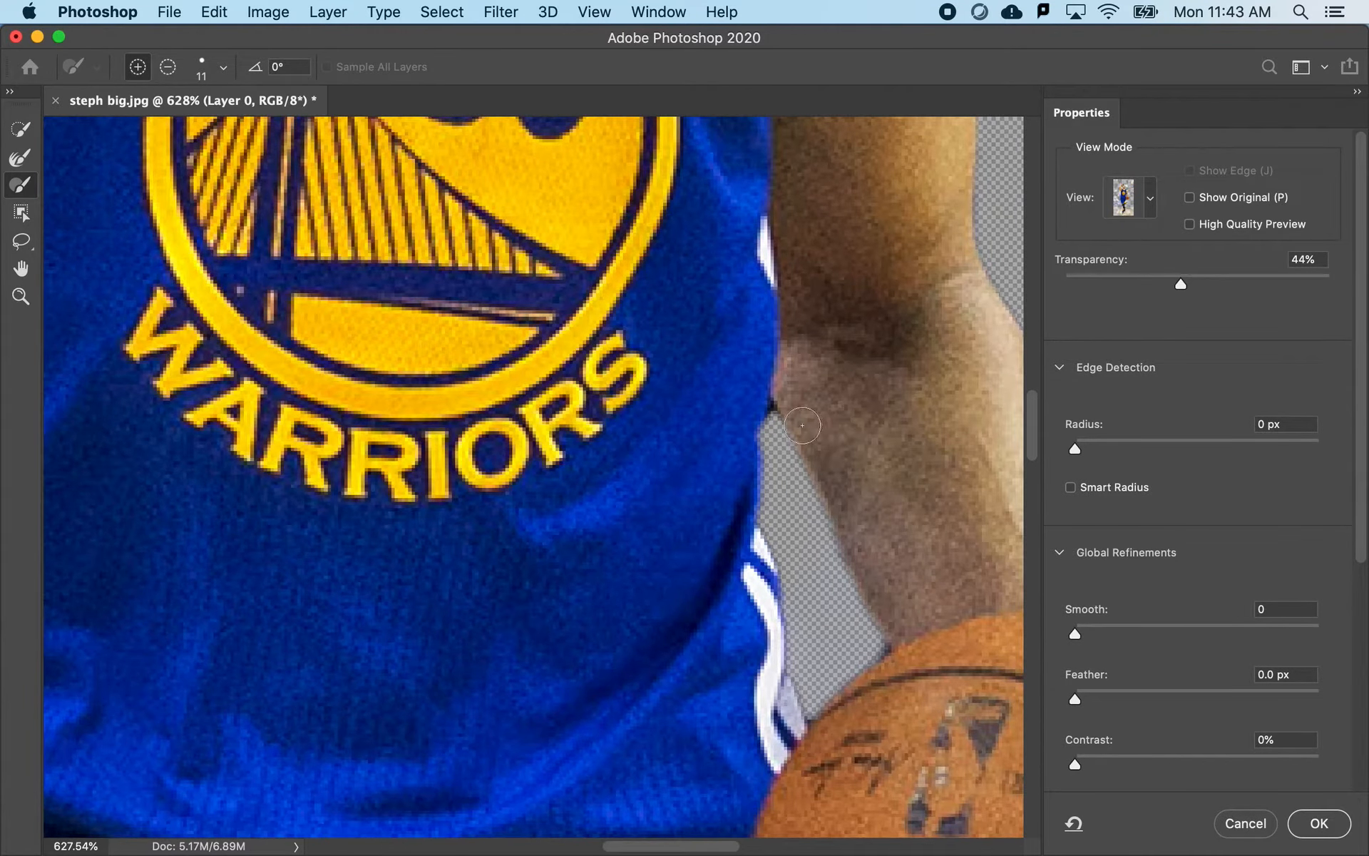
pyautogui.scroll(-6, 718, 571)
pyautogui.scroll(-8, 721, 576)
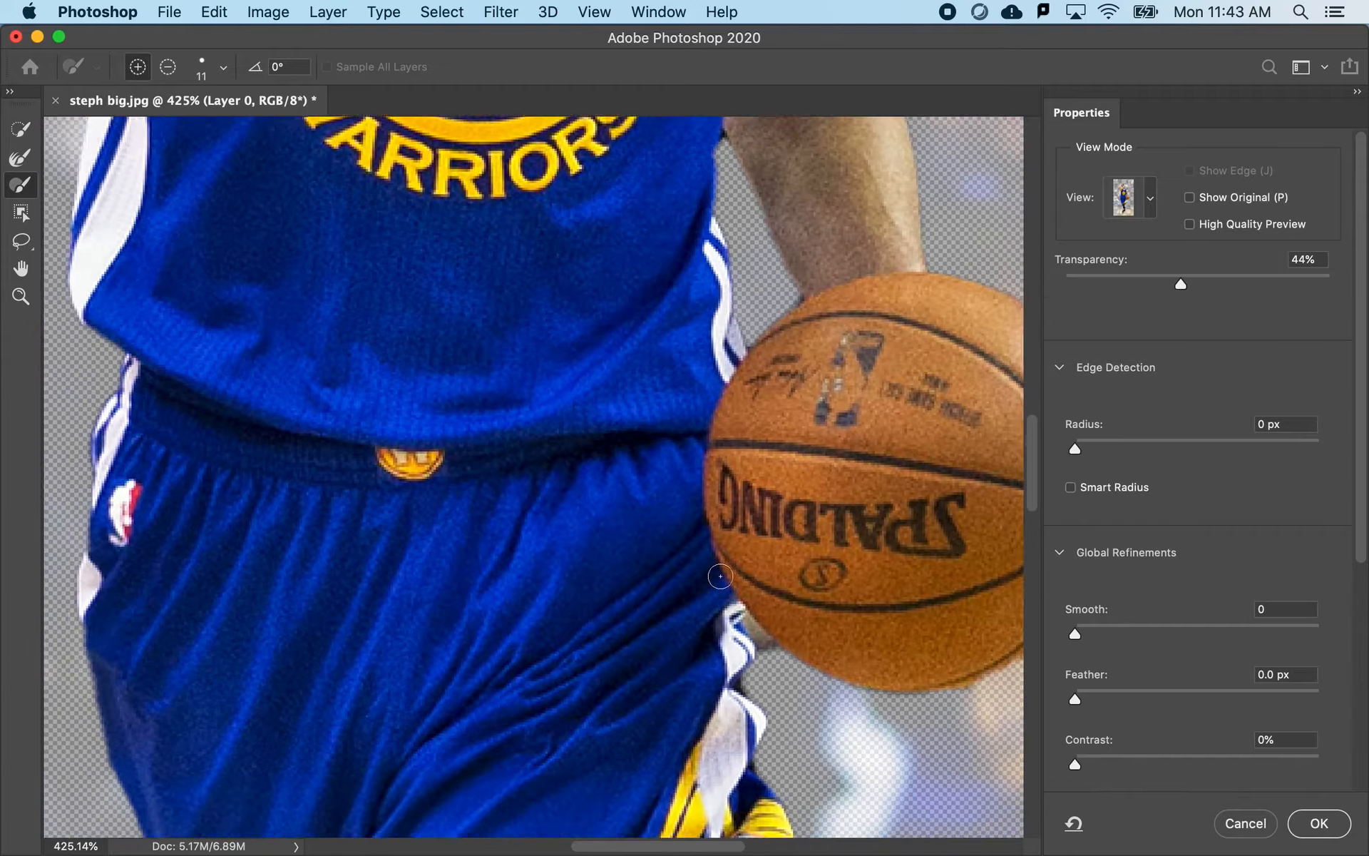
pyautogui.hscroll(-4, 720, 576)
pyautogui.scroll(-2, 720, 576)
pyautogui.scroll(6, 720, 576)
pyautogui.scroll(4, 721, 576)
pyautogui.hscroll(-1, 720, 577)
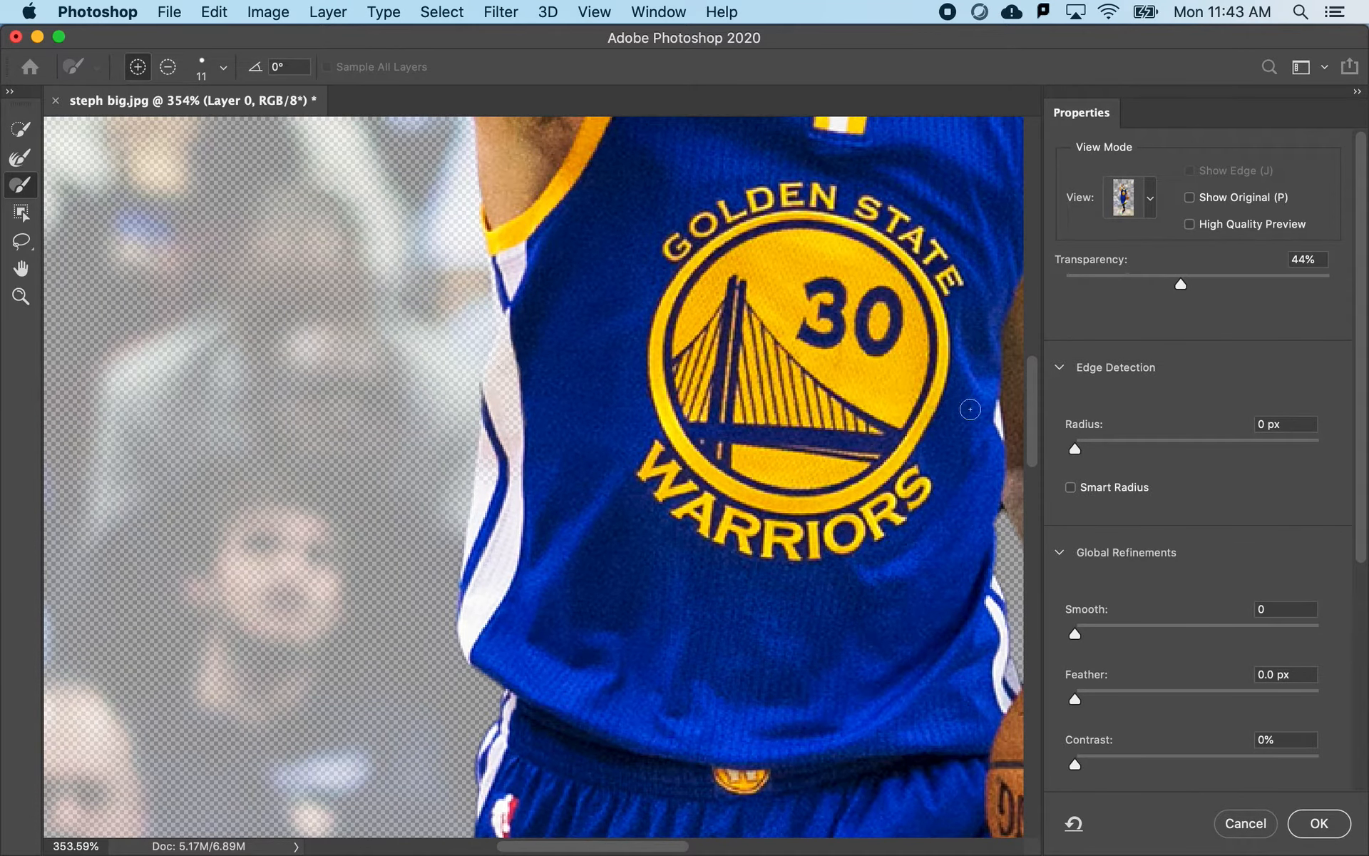
# - Set the overlay transparency to 100% and add the missing piece of white jersey side panel below the armpit with the Lasso tool
pyautogui.moveTo(1181, 284); pyautogui.dragTo(1247, 291)
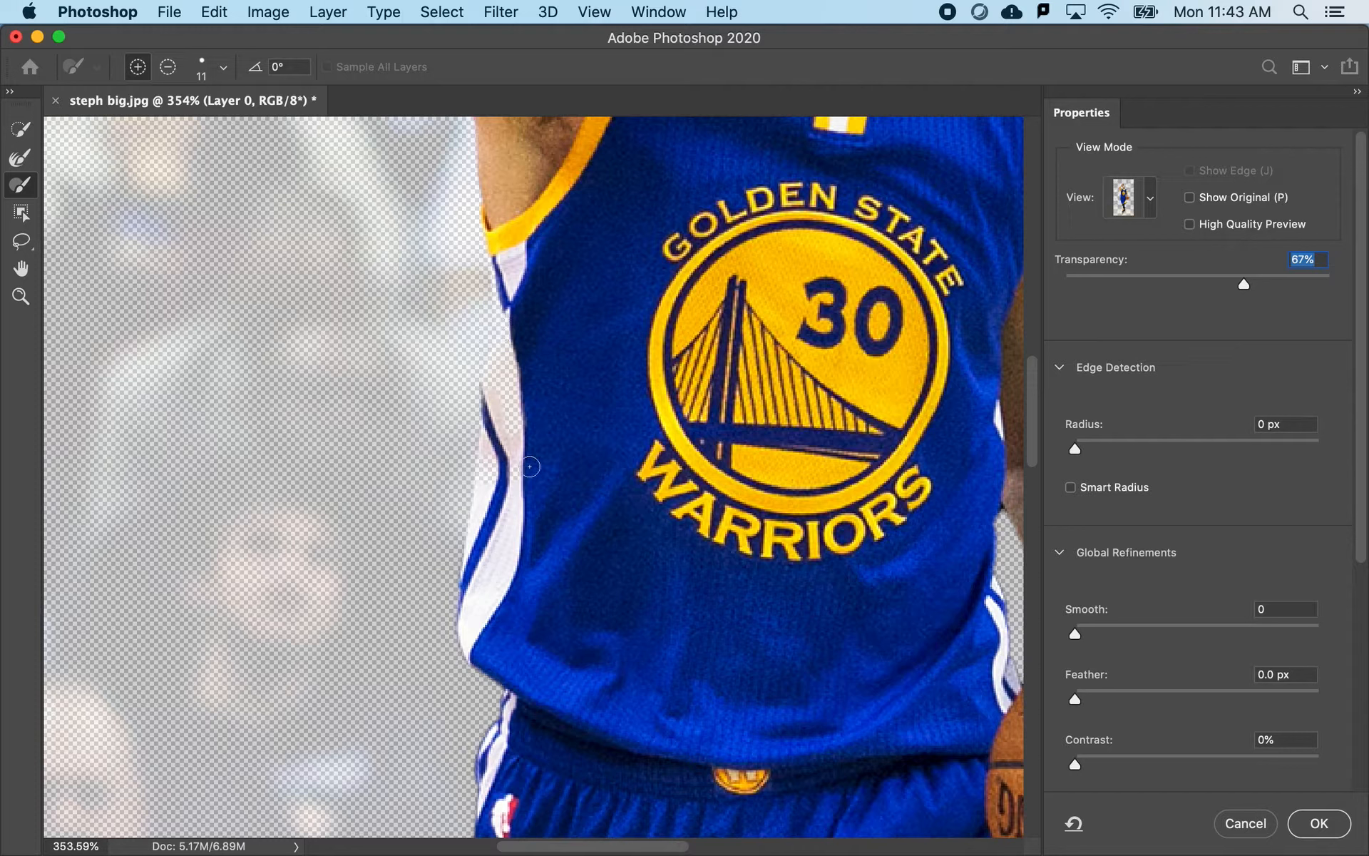
pyautogui.moveTo(21, 241); pyautogui.dragTo(68, 238)
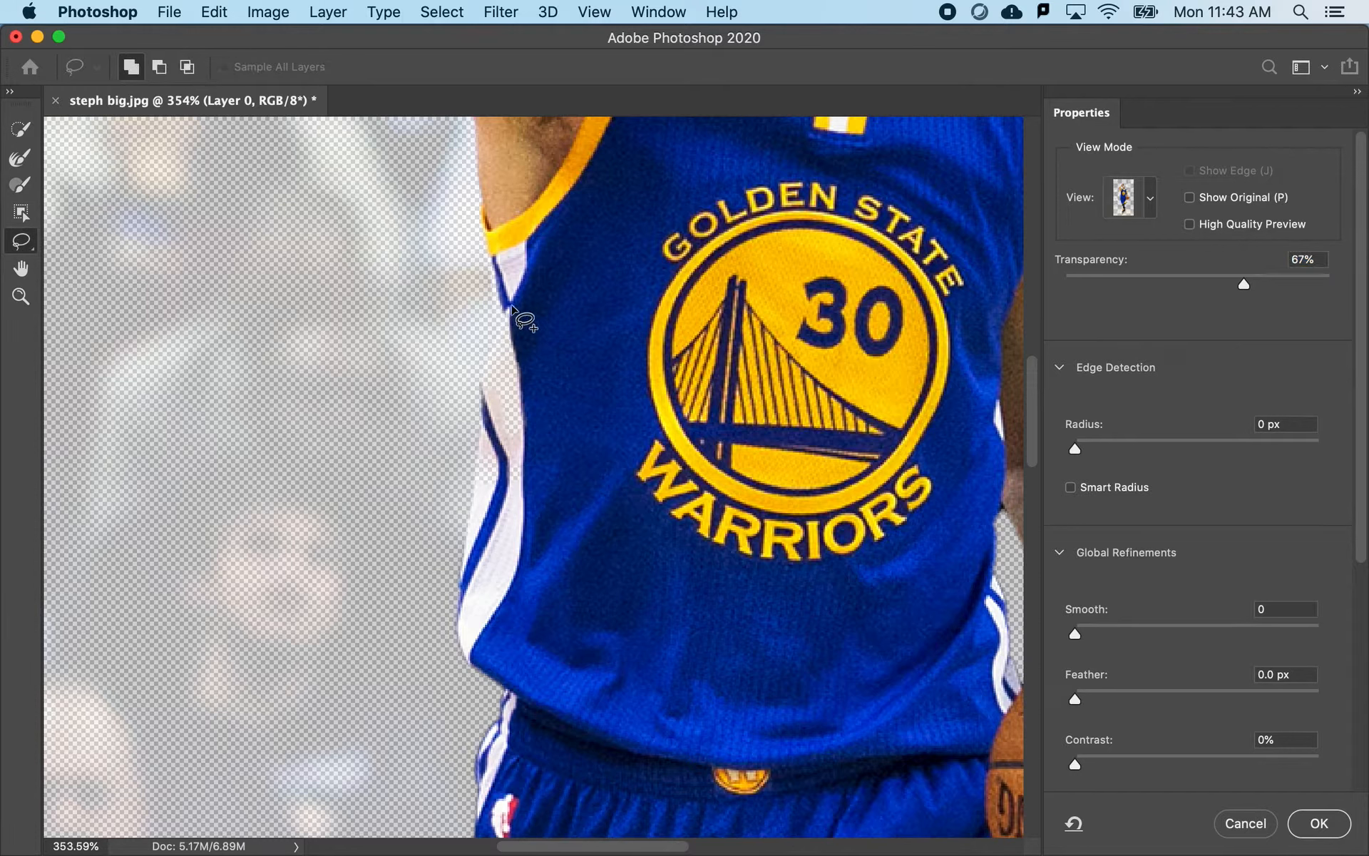
pyautogui.moveTo(1247, 287); pyautogui.dragTo(1331, 288)
pyautogui.moveTo(508, 305)
pyautogui.mouseDown()
pyautogui.moveTo(482, 384)
pyautogui.moveTo(513, 458)
pyautogui.moveTo(479, 445)
pyautogui.moveTo(480, 534)
pyautogui.moveTo(558, 488)
pyautogui.moveTo(559, 382)
pyautogui.moveTo(509, 309)
pyautogui.mouseUp()
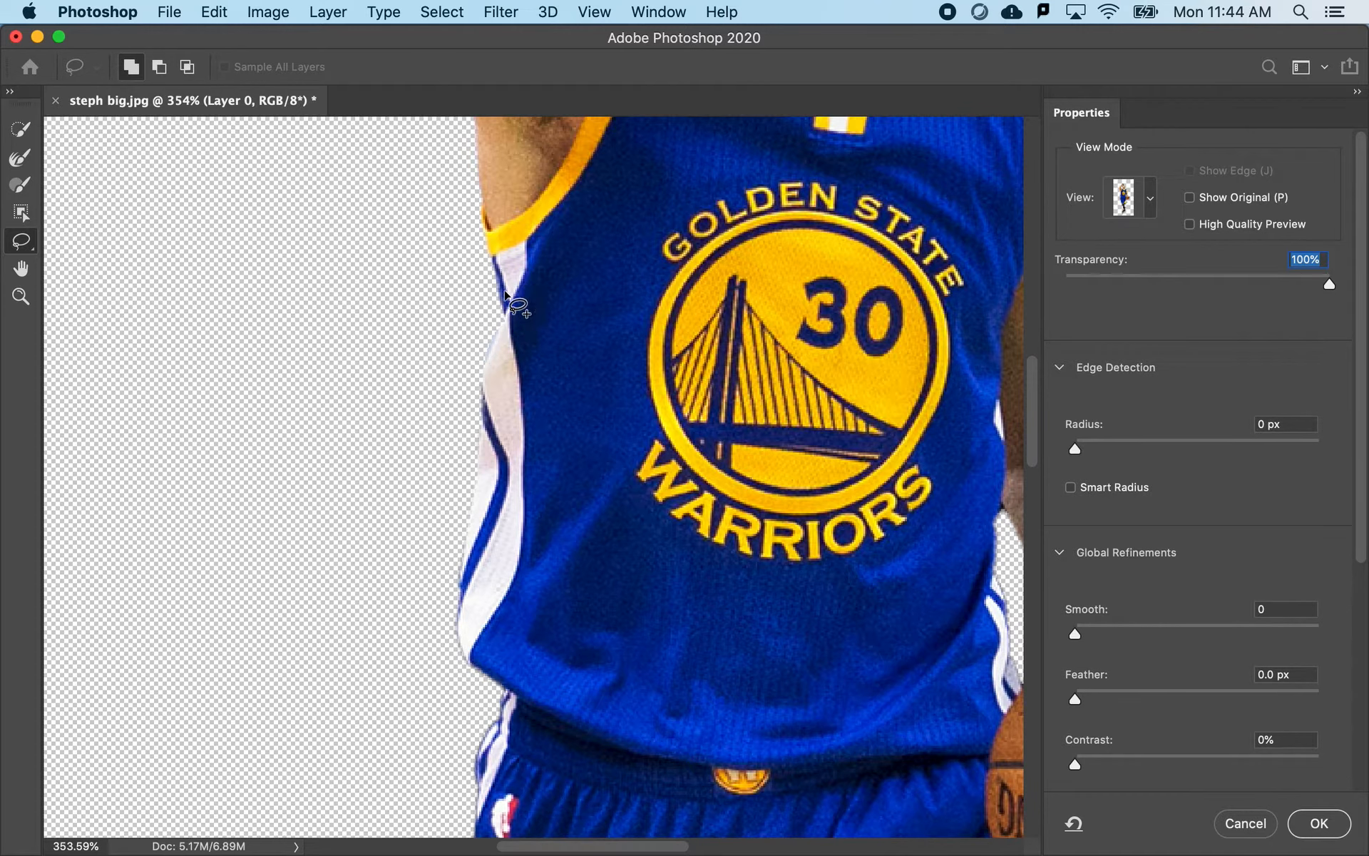
# - Subtract the background patch between the basketball and the white trim of the shorts with the Lasso tool
pyautogui.scroll(-10, 518, 499)
pyautogui.hscroll(6, 518, 499)
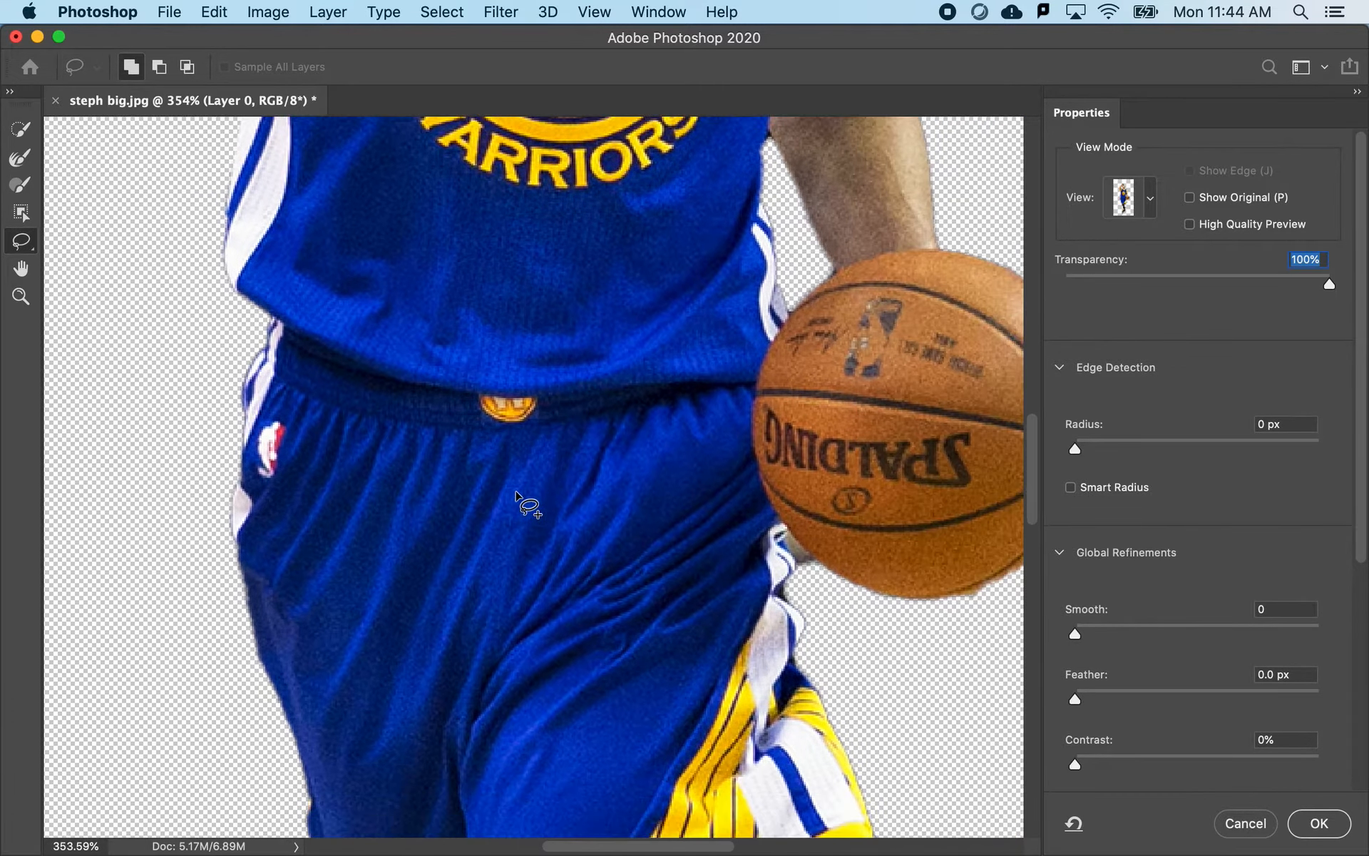
pyautogui.scroll(5, 818, 567)
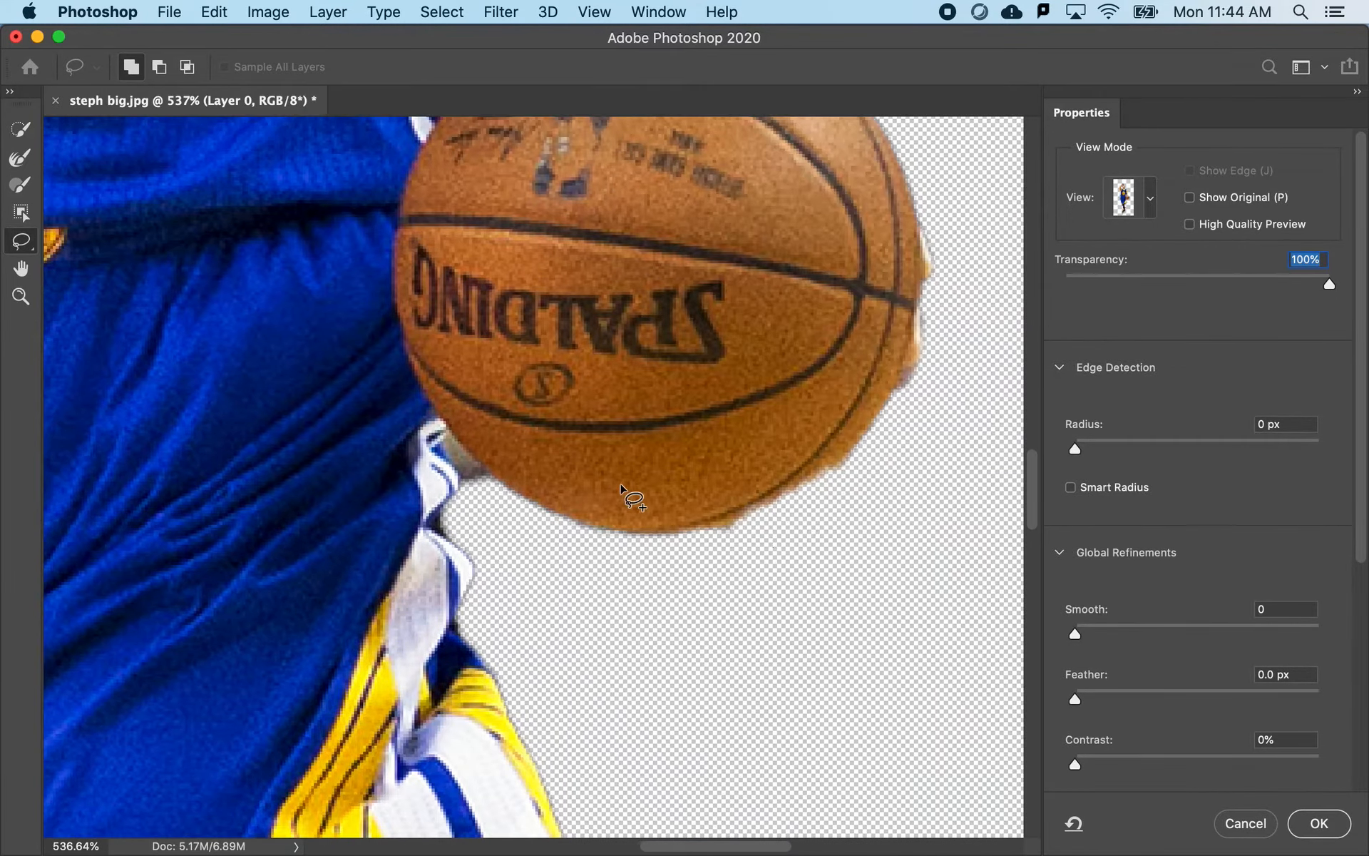
pyautogui.scroll(5, 633, 497)
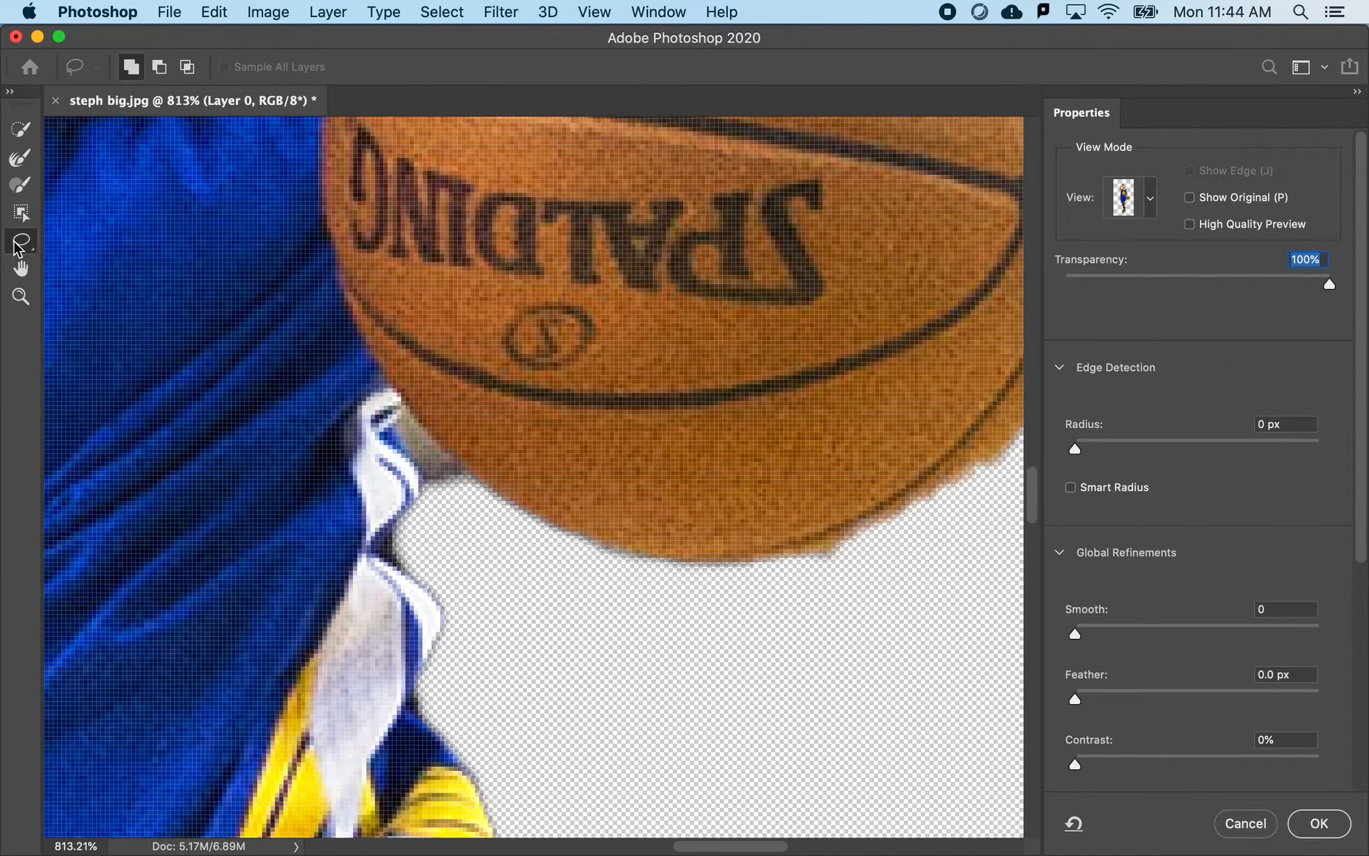
pyautogui.press('alt')
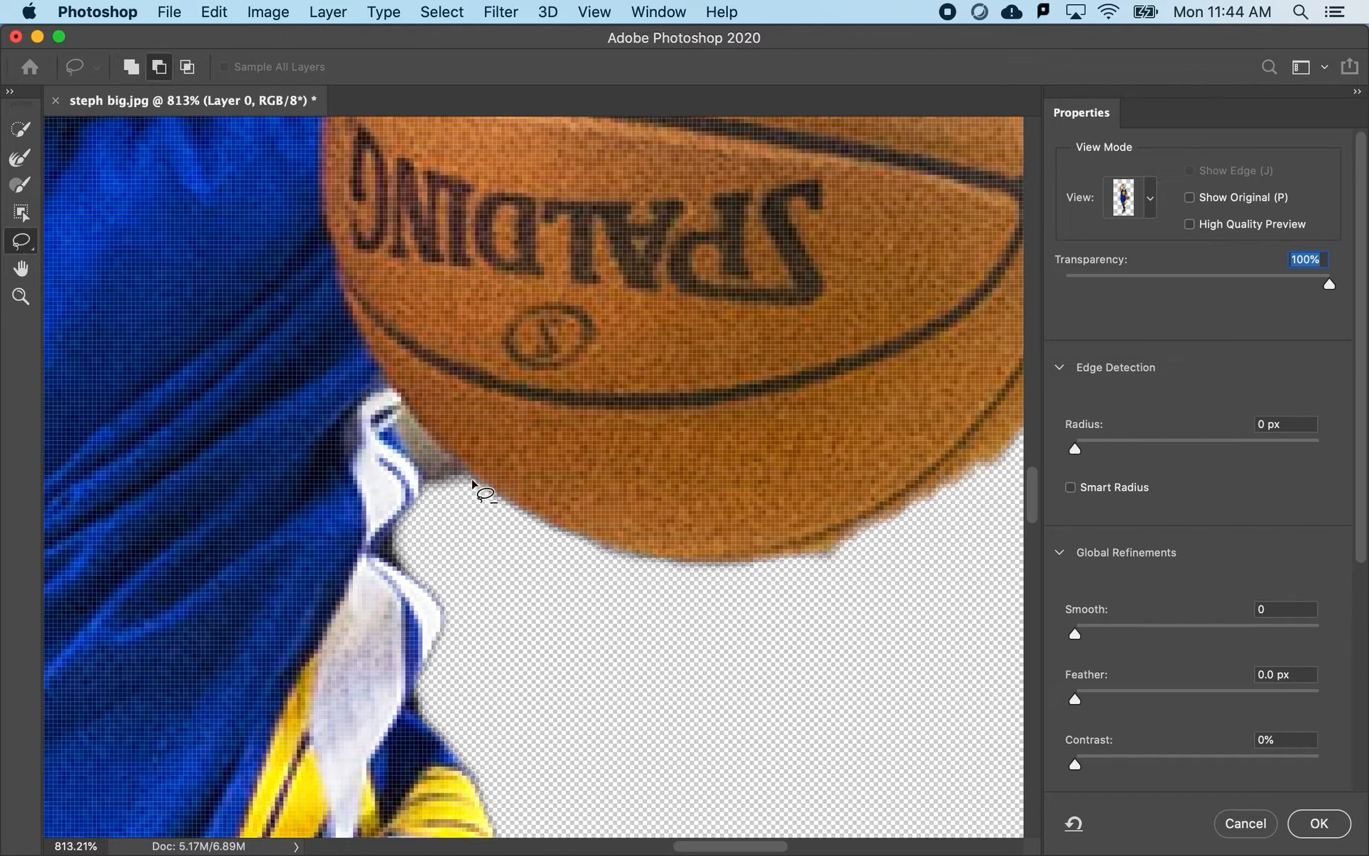
pyautogui.moveTo(472, 481)
pyautogui.mouseDown()
pyautogui.moveTo(410, 422)
pyautogui.moveTo(396, 428)
pyautogui.moveTo(464, 504)
pyautogui.moveTo(468, 477)
pyautogui.mouseUp()
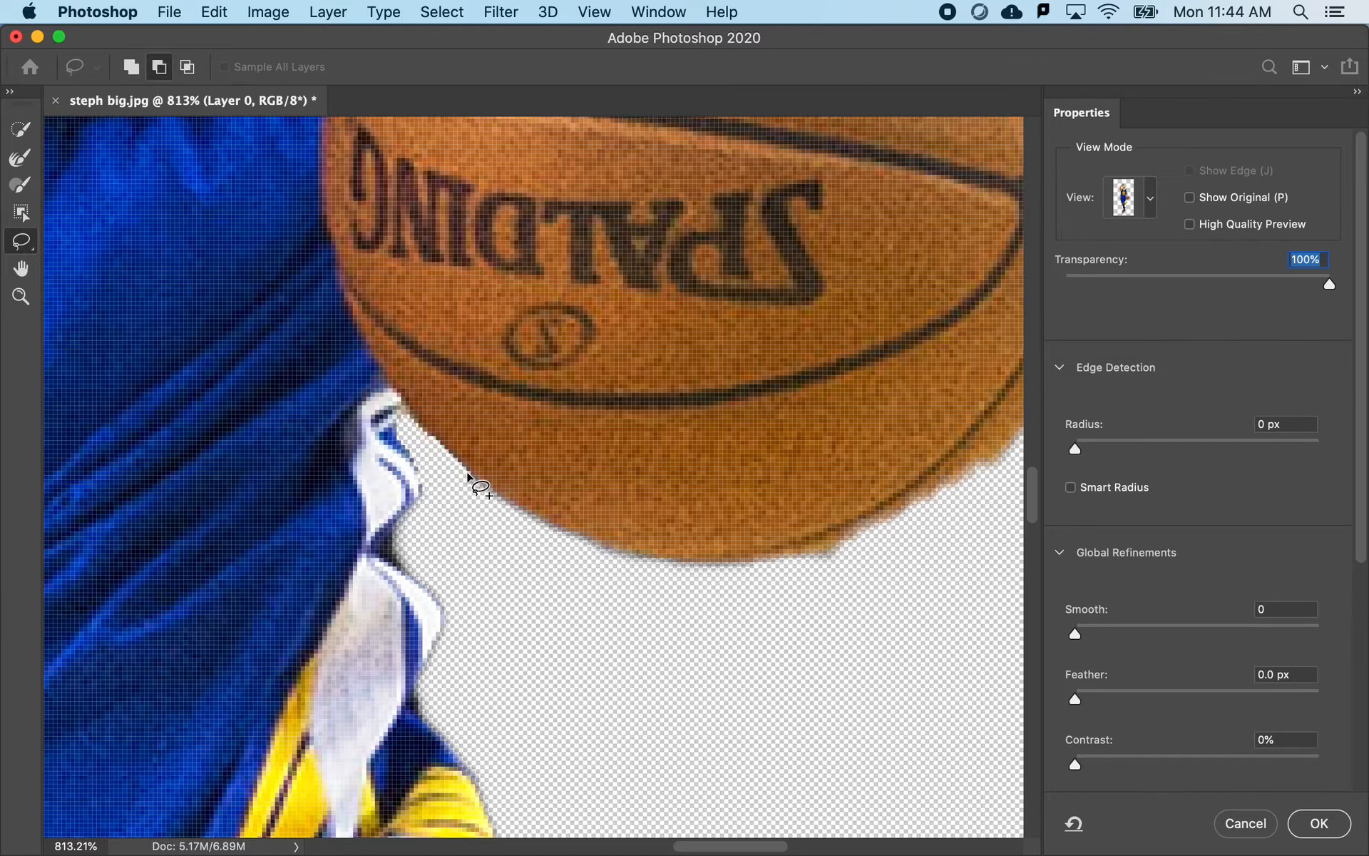
# - Smooth the basketball's jagged lower edge by painting its missing parts into the selection with the Brush tool
pyautogui.hscroll(5, 470, 479)
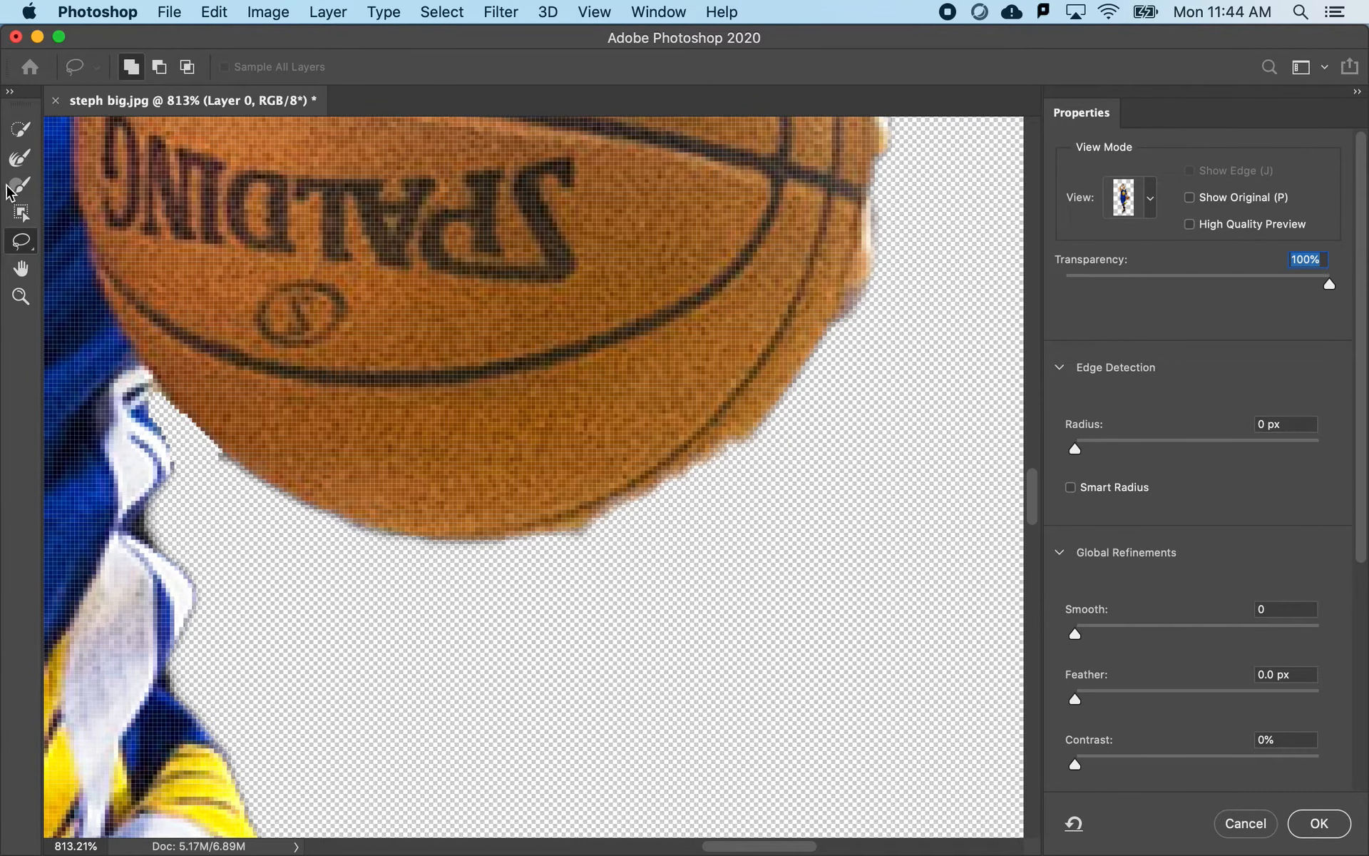
pyautogui.click(18, 186)
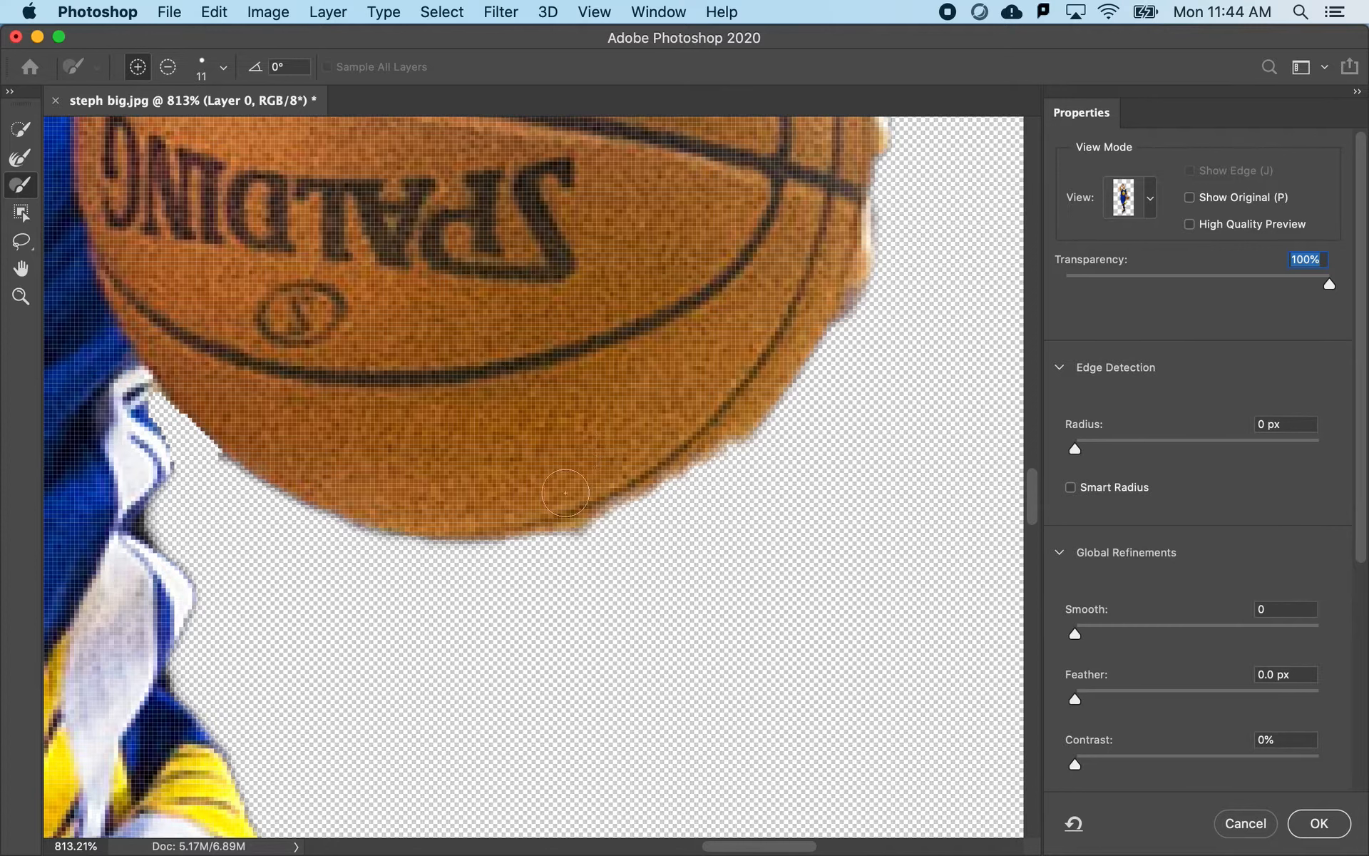
pyautogui.moveTo(529, 512)
pyautogui.mouseDown()
pyautogui.moveTo(666, 468)
pyautogui.moveTo(742, 410)
pyautogui.mouseUp()
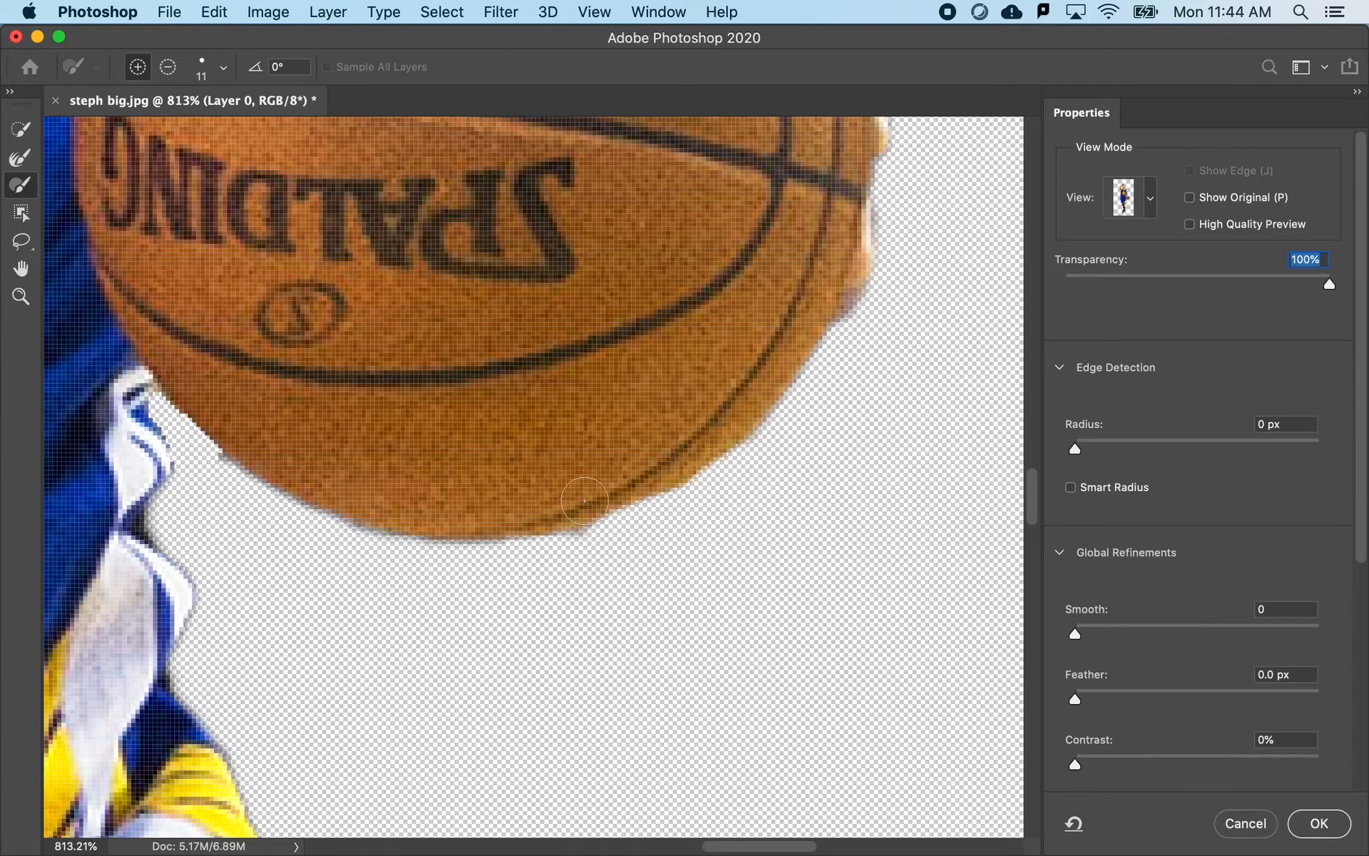
pyautogui.moveTo(584, 500); pyautogui.dragTo(663, 462)
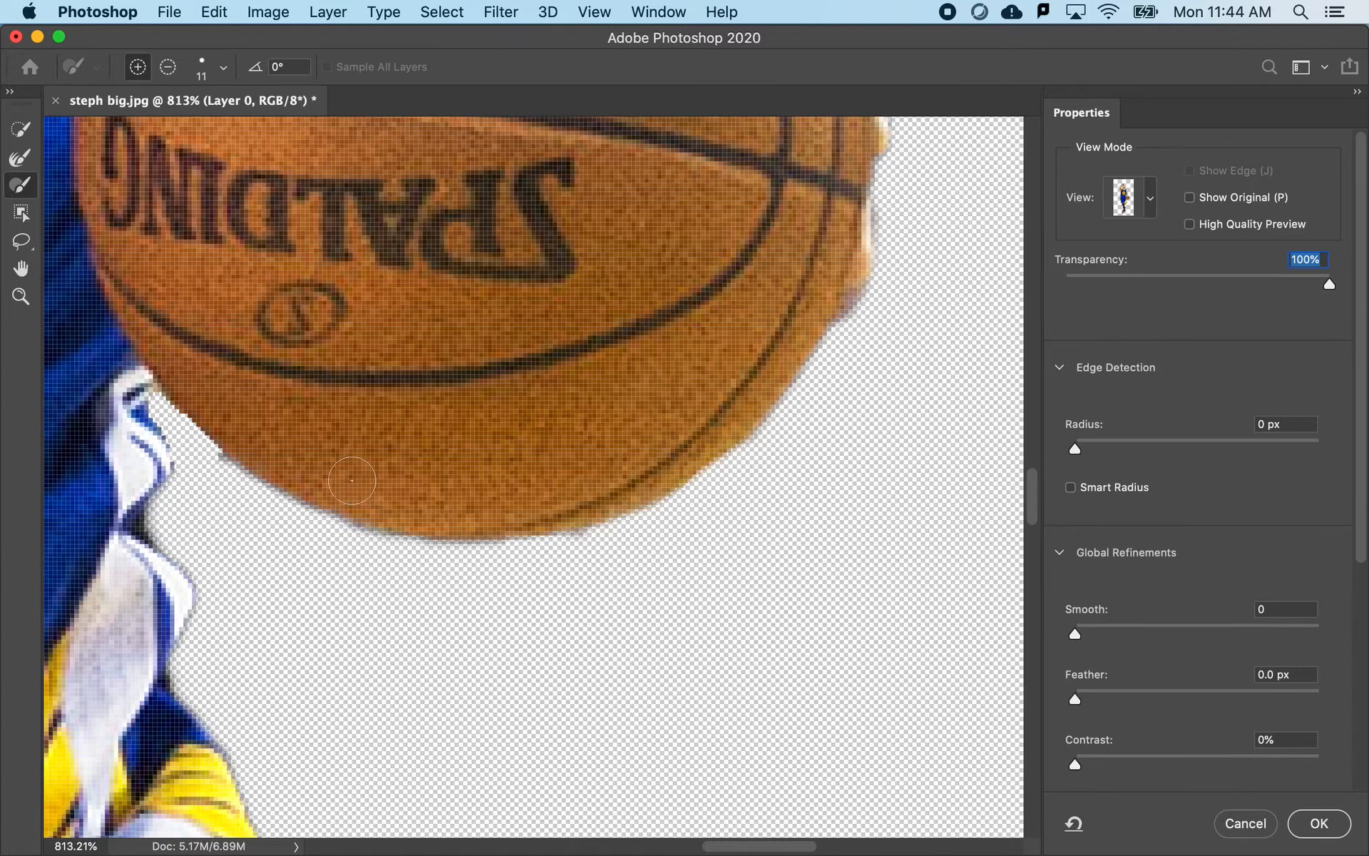
pyautogui.moveTo(221, 426); pyautogui.dragTo(261, 437)
pyautogui.press('alt')
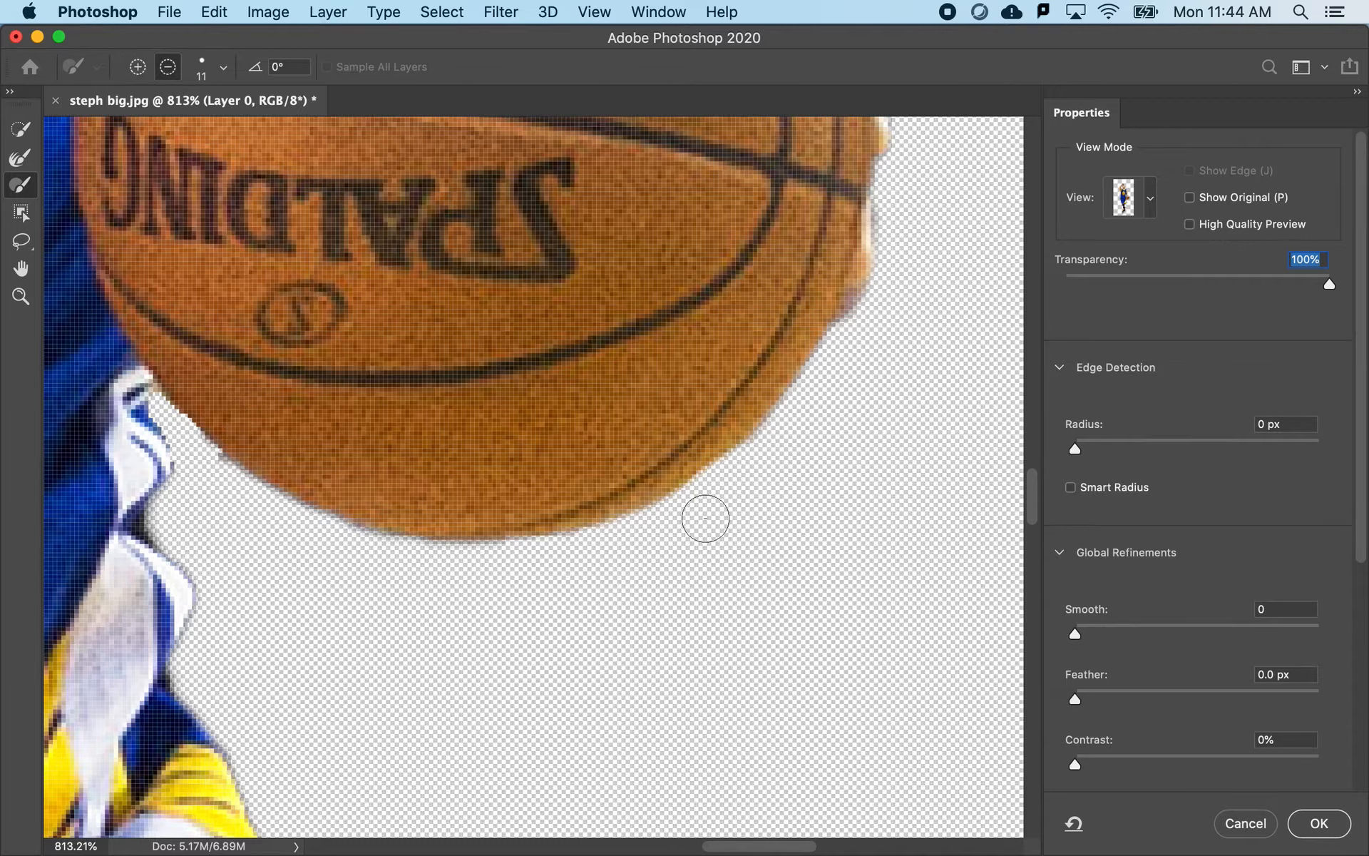
# - Examine the cutout edges around the basketball, torso, arms, head and shoulders for remaining selection errors
pyautogui.scroll(-2, 619, 457)
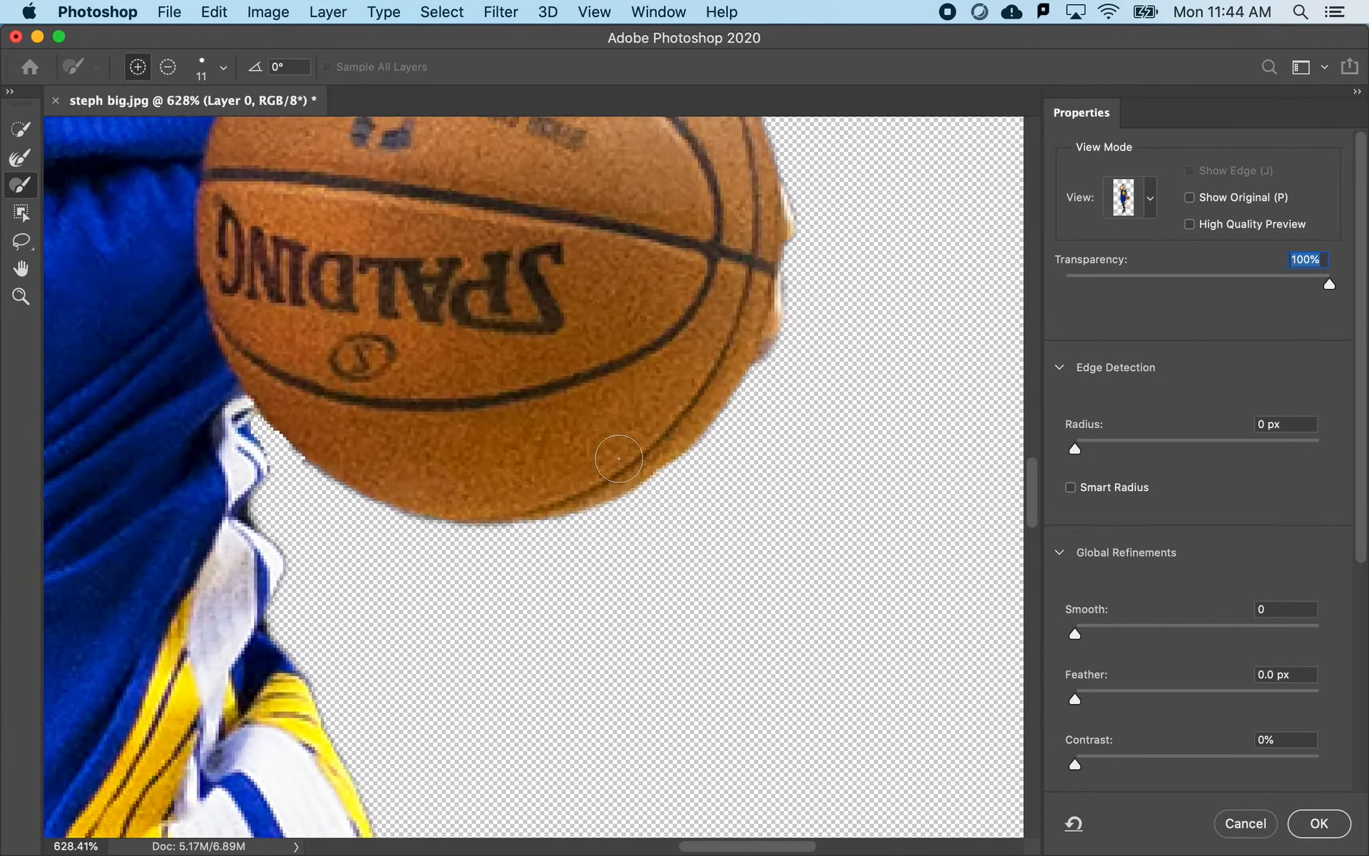
pyautogui.scroll(-3, 619, 458)
pyautogui.scroll(3, 489, 378)
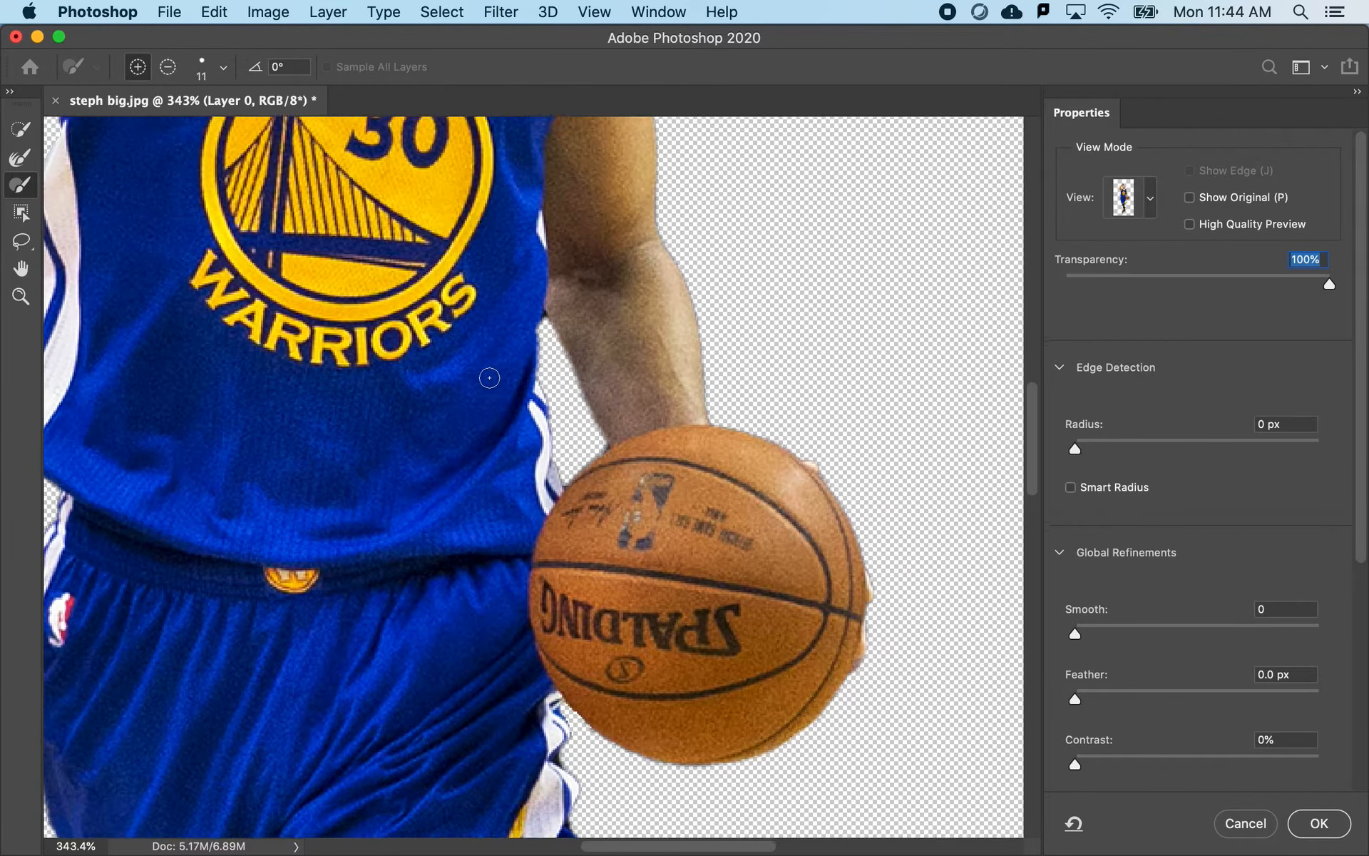
pyautogui.scroll(2, 489, 378)
pyautogui.hscroll(-2, 489, 378)
pyautogui.scroll(-2, 432, 368)
pyautogui.hscroll(1, 432, 368)
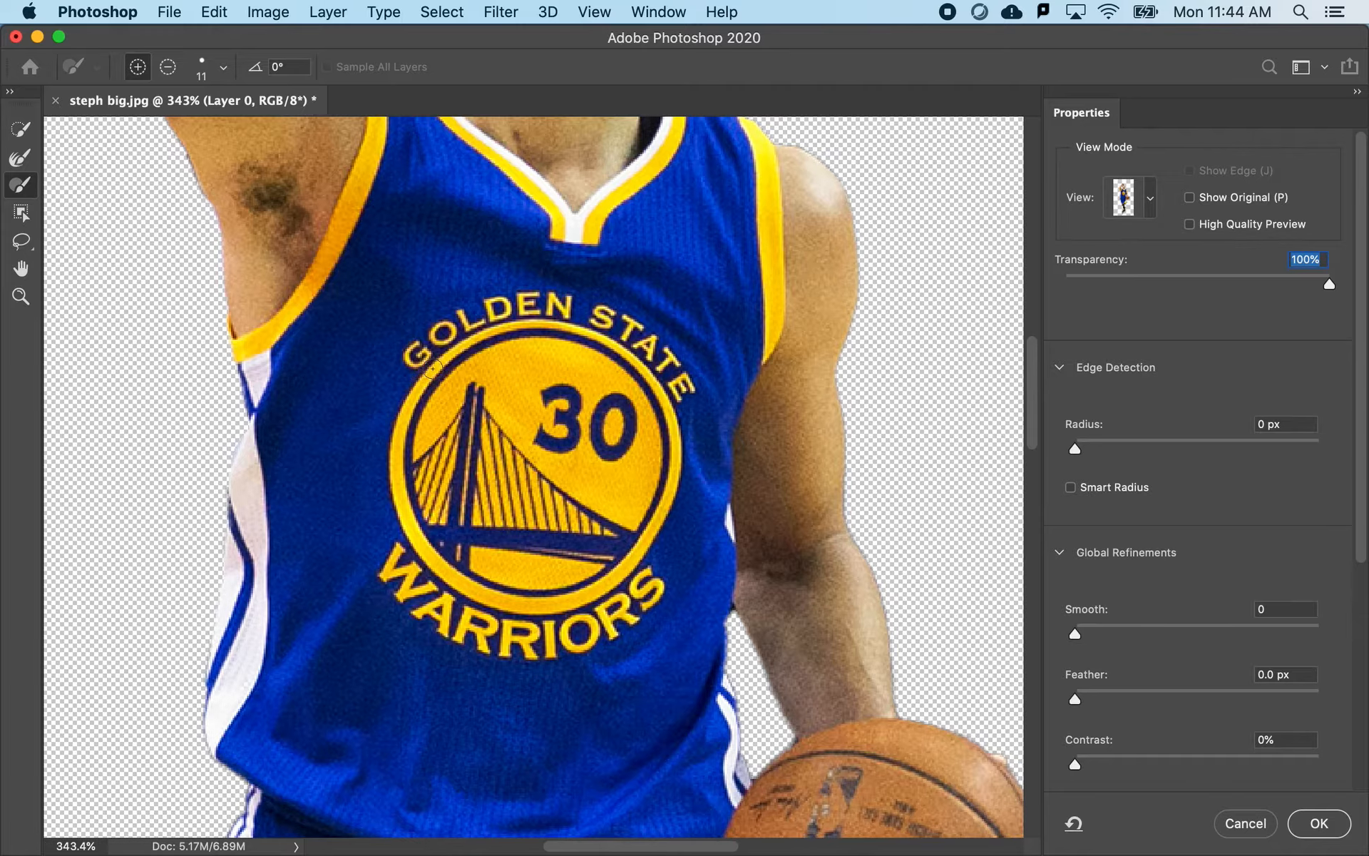
pyautogui.scroll(1, 432, 370)
pyautogui.scroll(3, 415, 286)
pyautogui.hscroll(1, 415, 285)
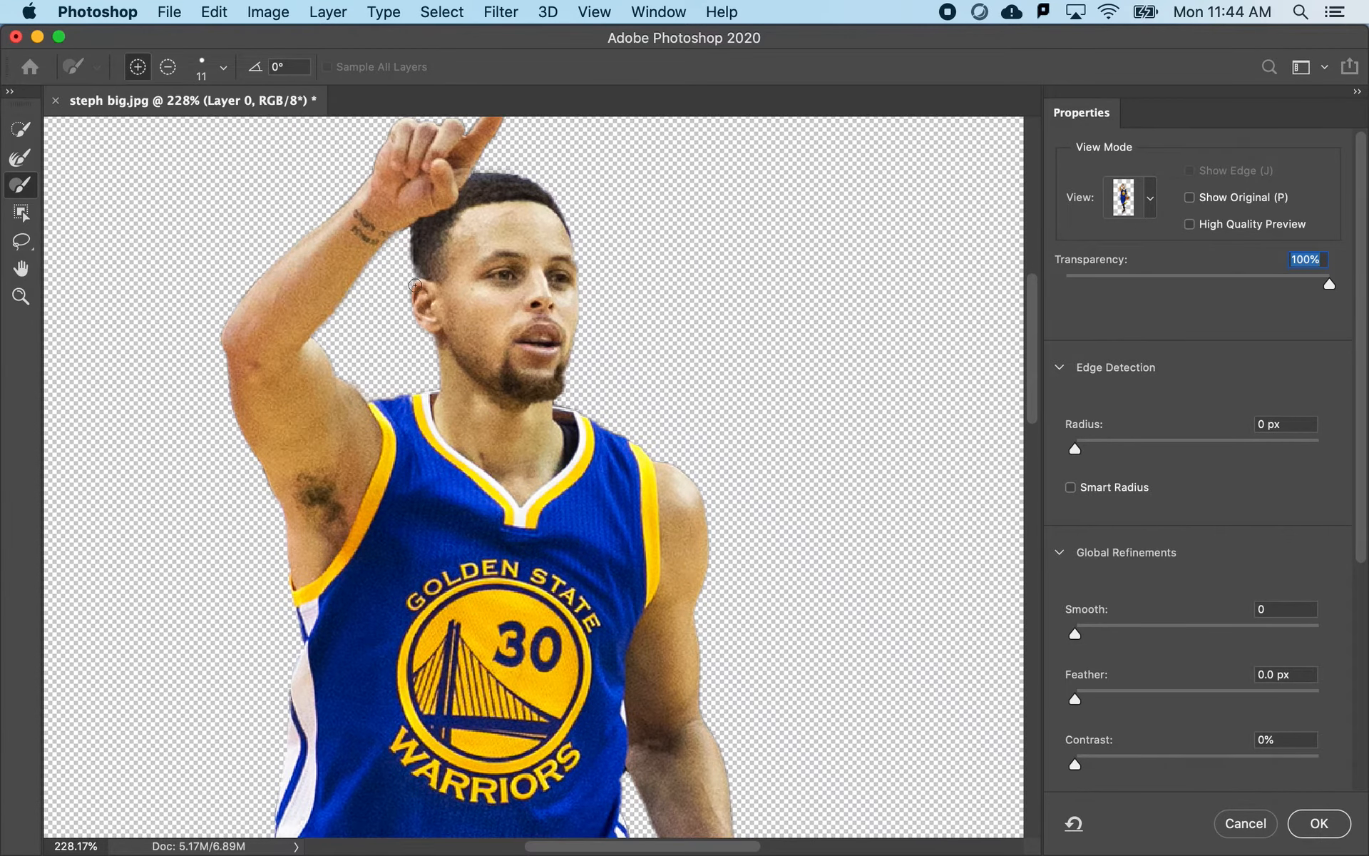
pyautogui.scroll(-4, 415, 286)
pyautogui.hscroll(-1, 415, 286)
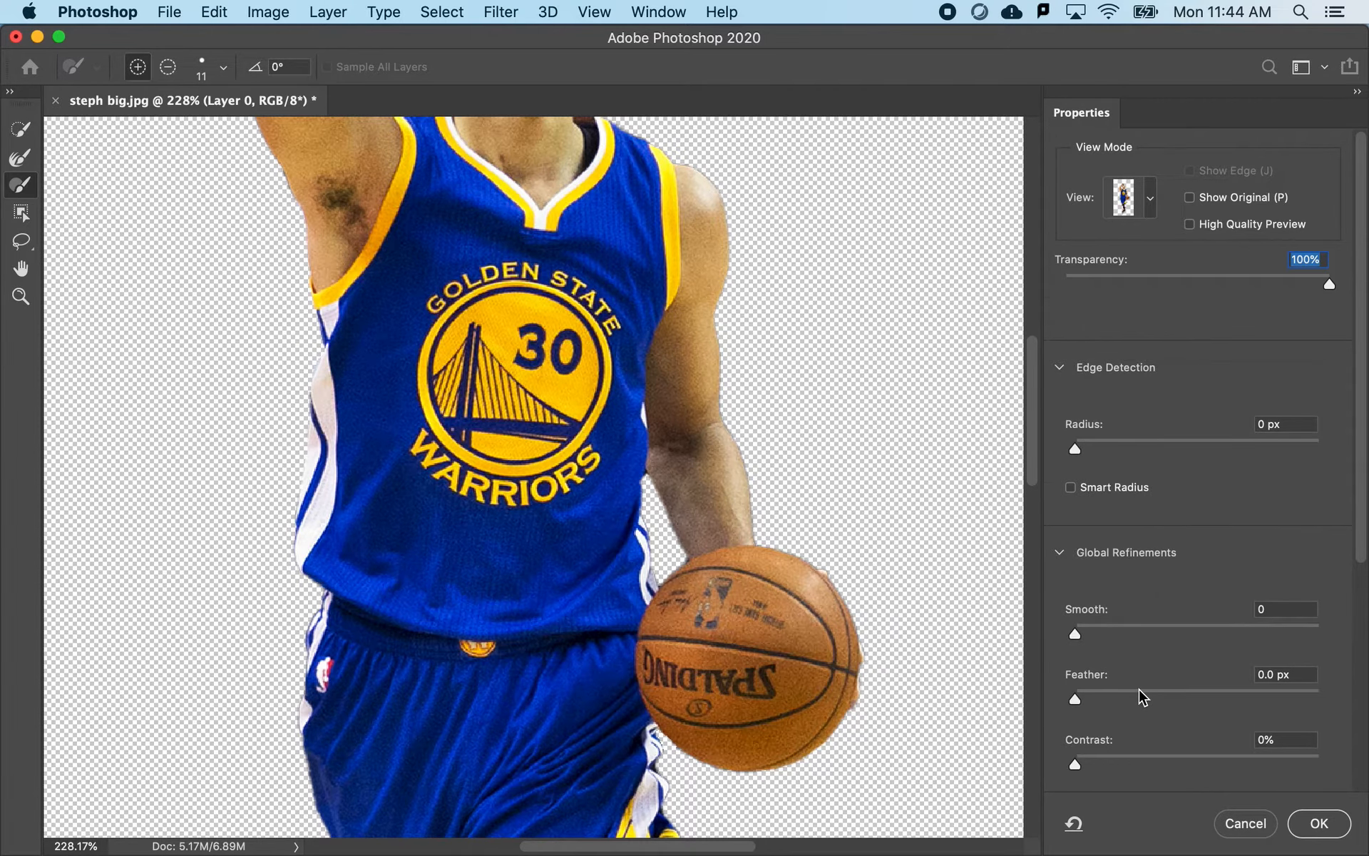
pyautogui.scroll(-1, 1143, 697)
pyautogui.scroll(3, 399, 350)
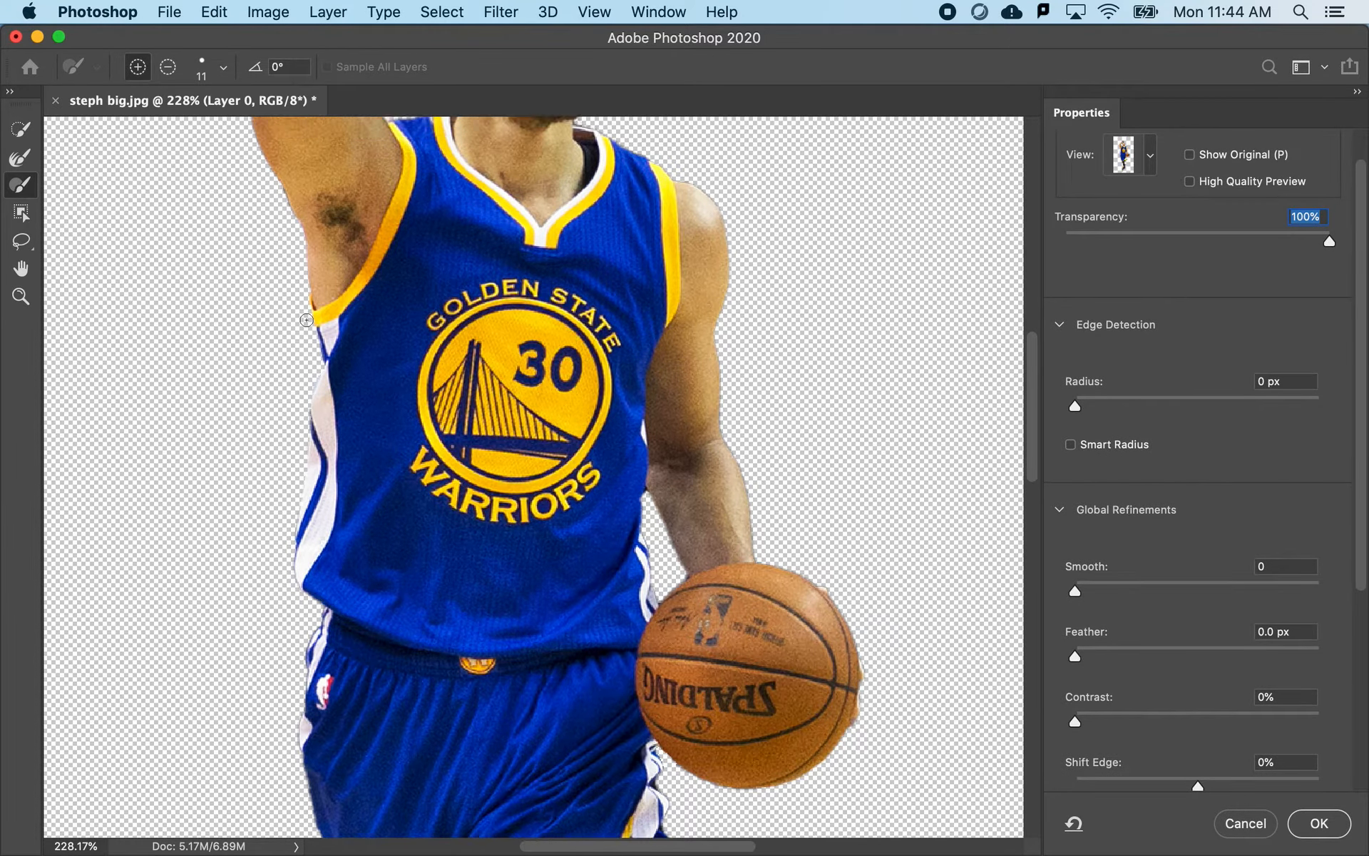
pyautogui.hscroll(1, 433, 302)
pyautogui.keyDown('alt'); pyautogui.scroll(4, 435, 295); pyautogui.keyUp('alt')
pyautogui.scroll(1, 457, 349)
pyautogui.hscroll(1, 457, 349)
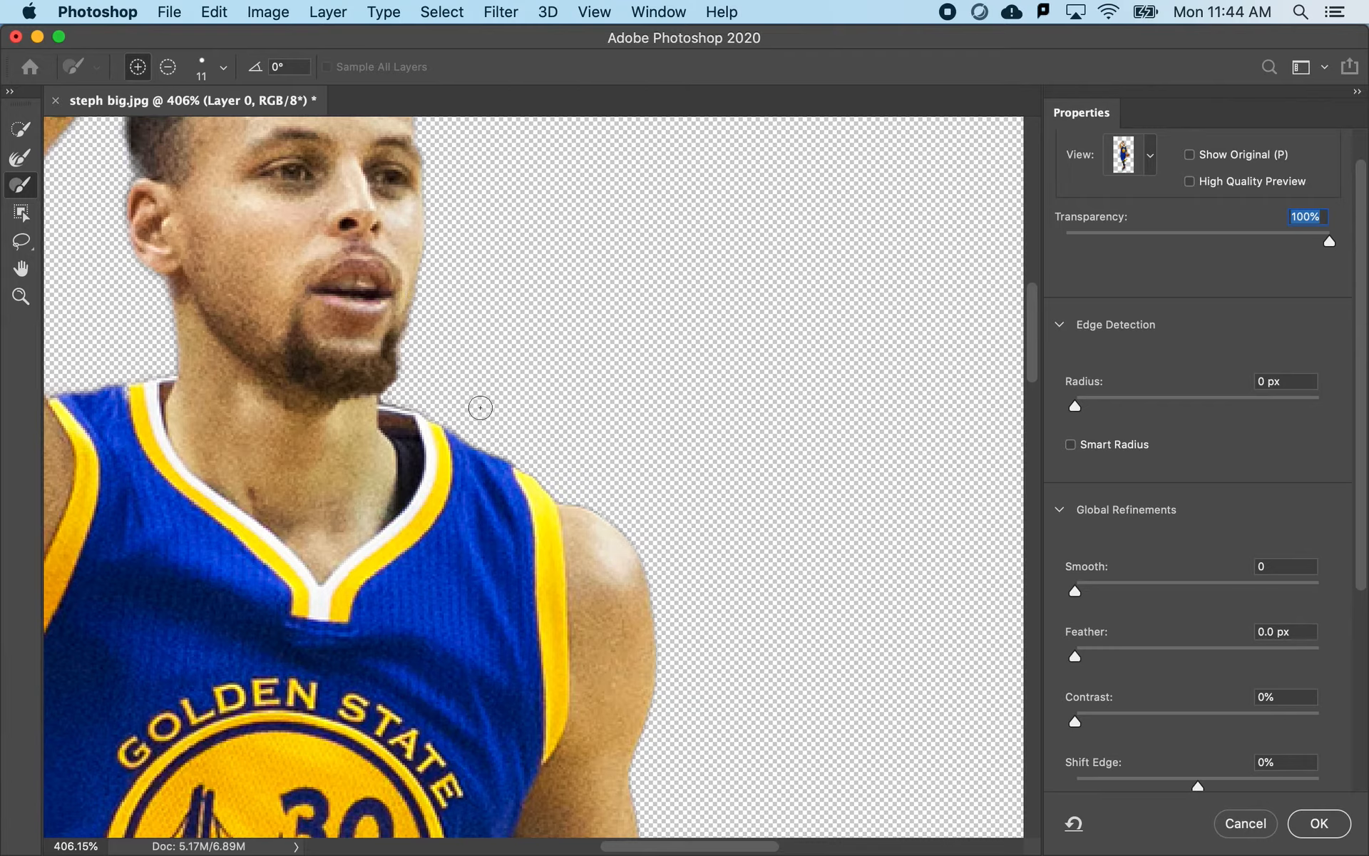
# - Tighten the cutout's edges by setting Shift Edge to -41% and Contrast to 8%
pyautogui.keyDown('alt'); pyautogui.scroll(3, 477, 403); pyautogui.keyUp('alt')
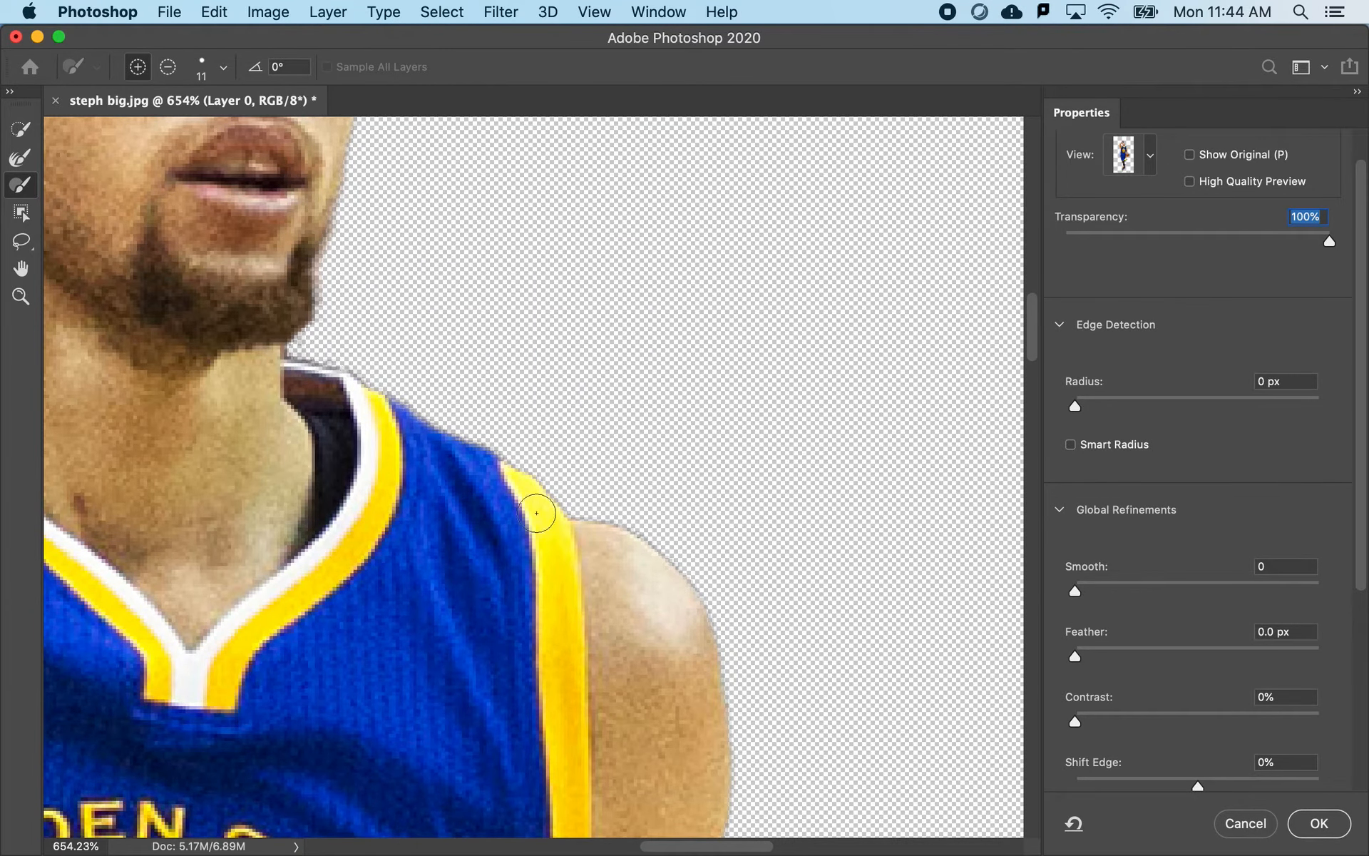
pyautogui.scroll(-3, 1091, 678)
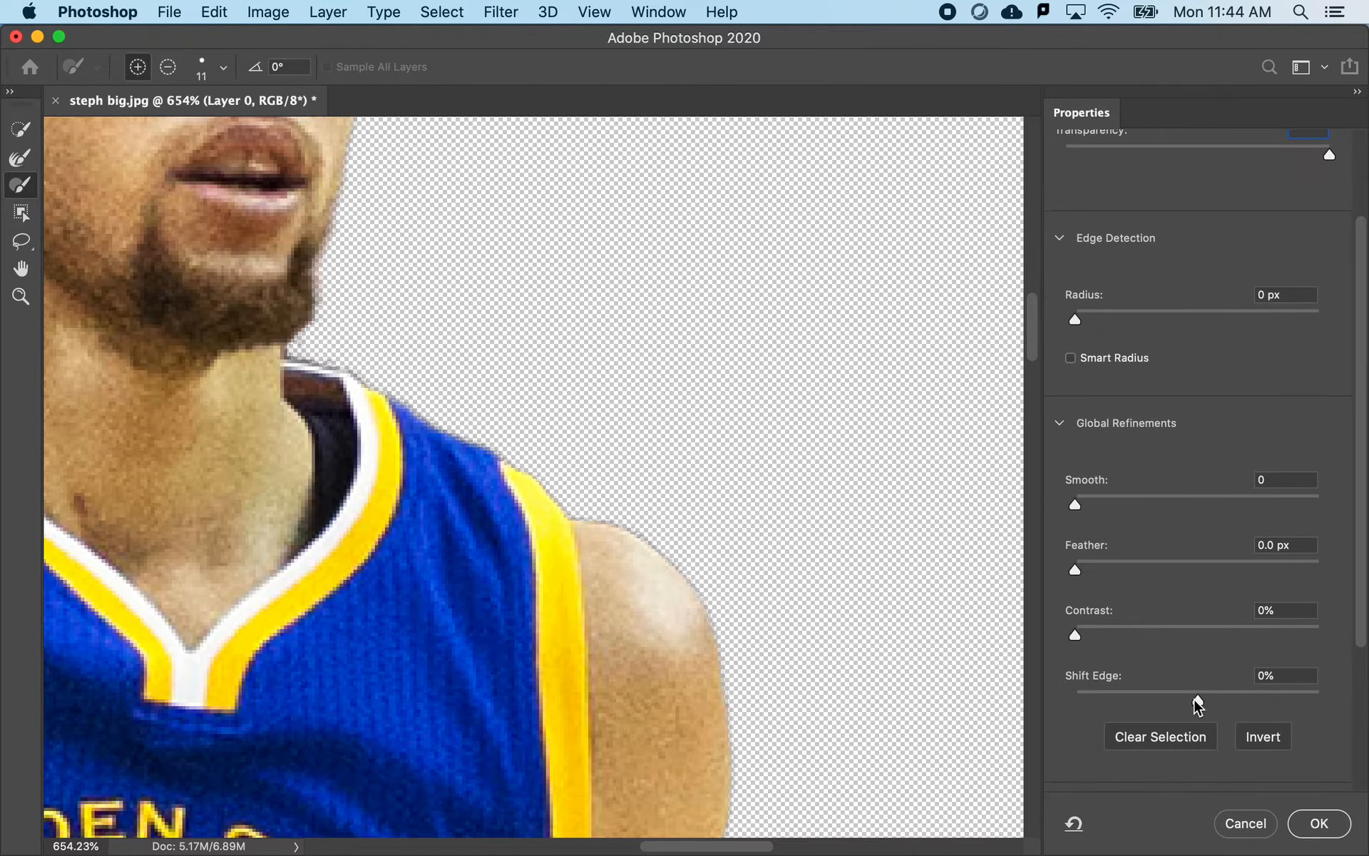
pyautogui.moveTo(1198, 706); pyautogui.dragTo(1142, 704)
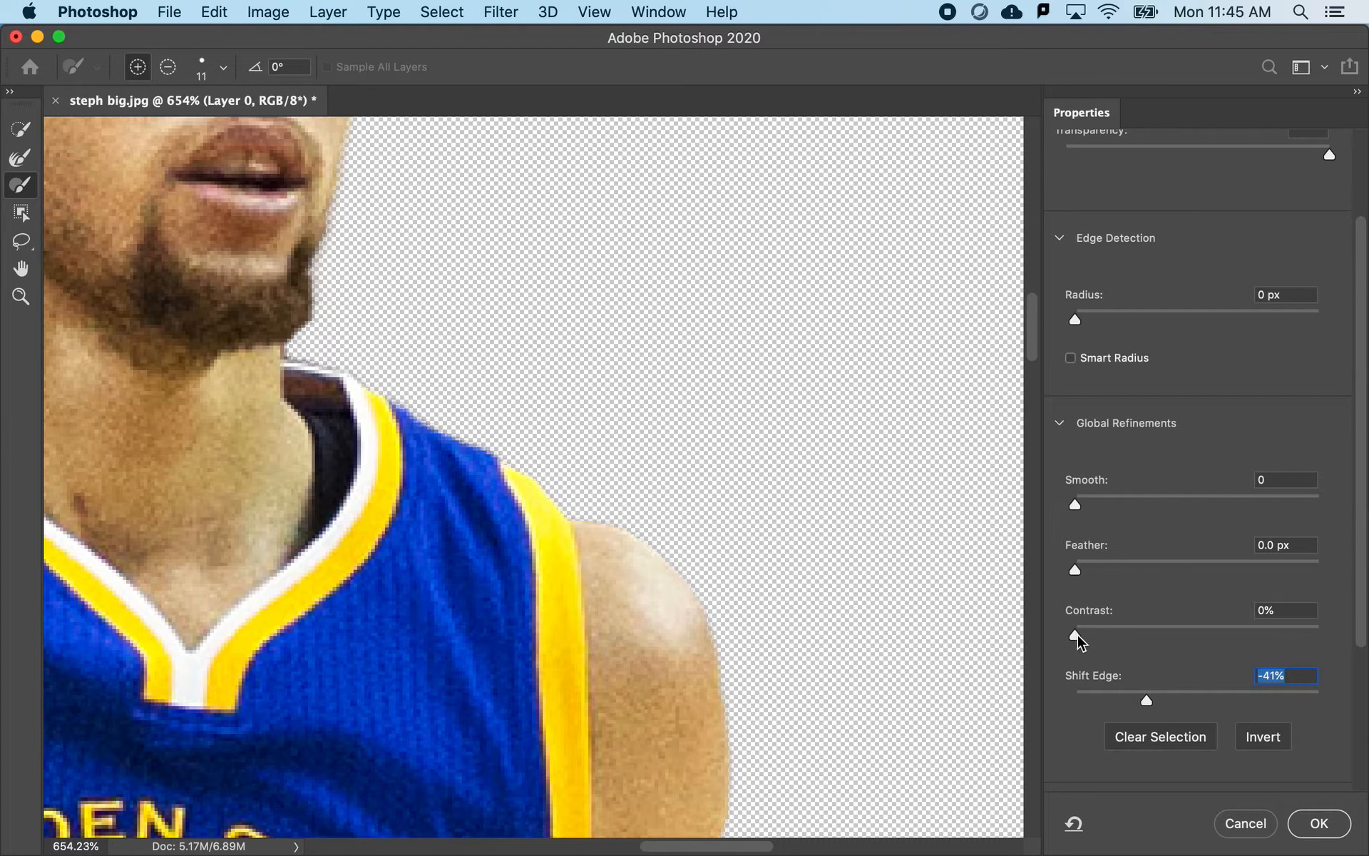
pyautogui.moveTo(1079, 638)
pyautogui.mouseDown()
pyautogui.moveTo(1330, 633)
pyautogui.moveTo(1048, 641)
pyautogui.moveTo(1118, 642)
pyautogui.moveTo(1095, 644)
pyautogui.mouseUp()
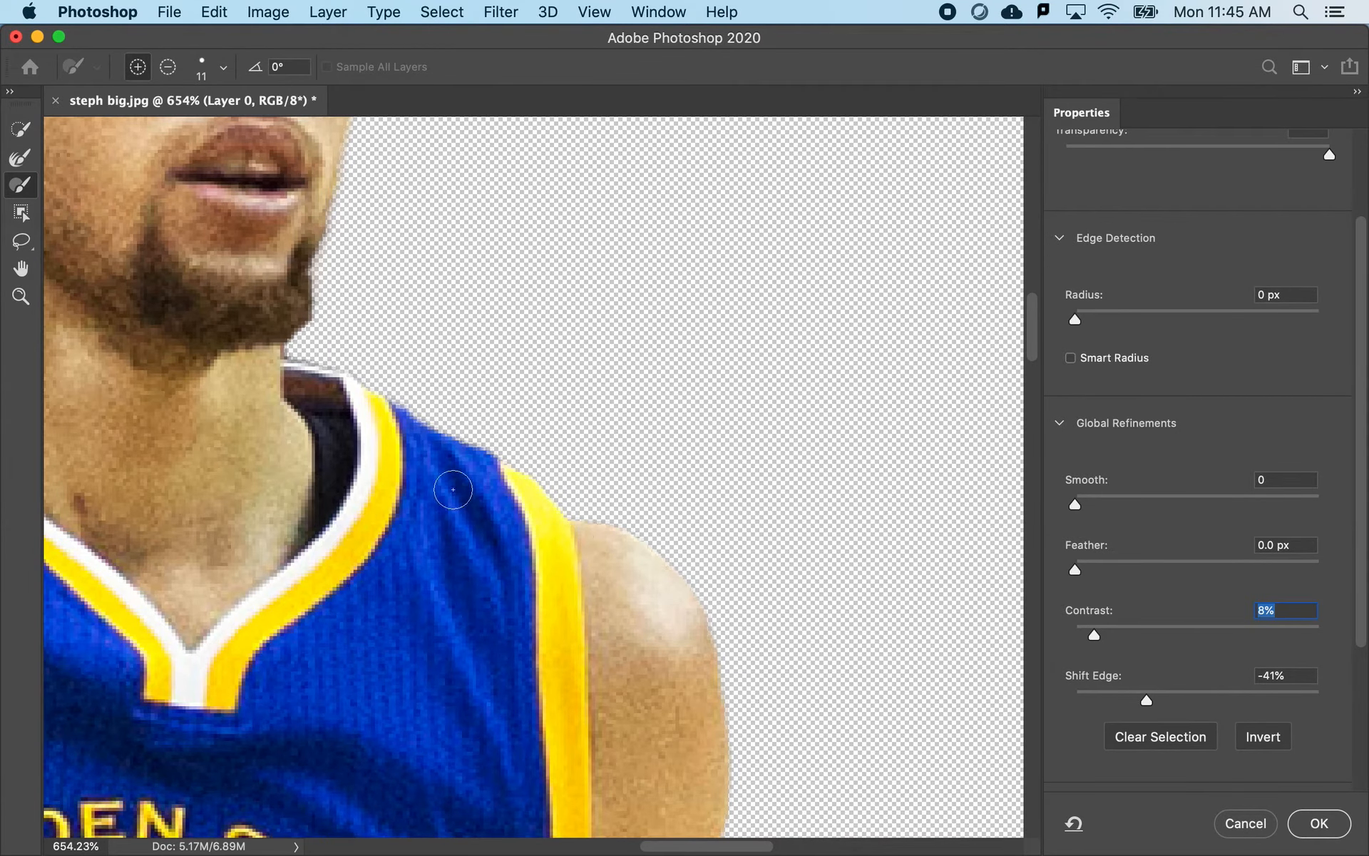
# - Examine the refined cutout edges from the player's face and jersey down to the basketball, shorts and shoes
pyautogui.scroll(4, 453, 491)
pyautogui.scroll(-5, 452, 489)
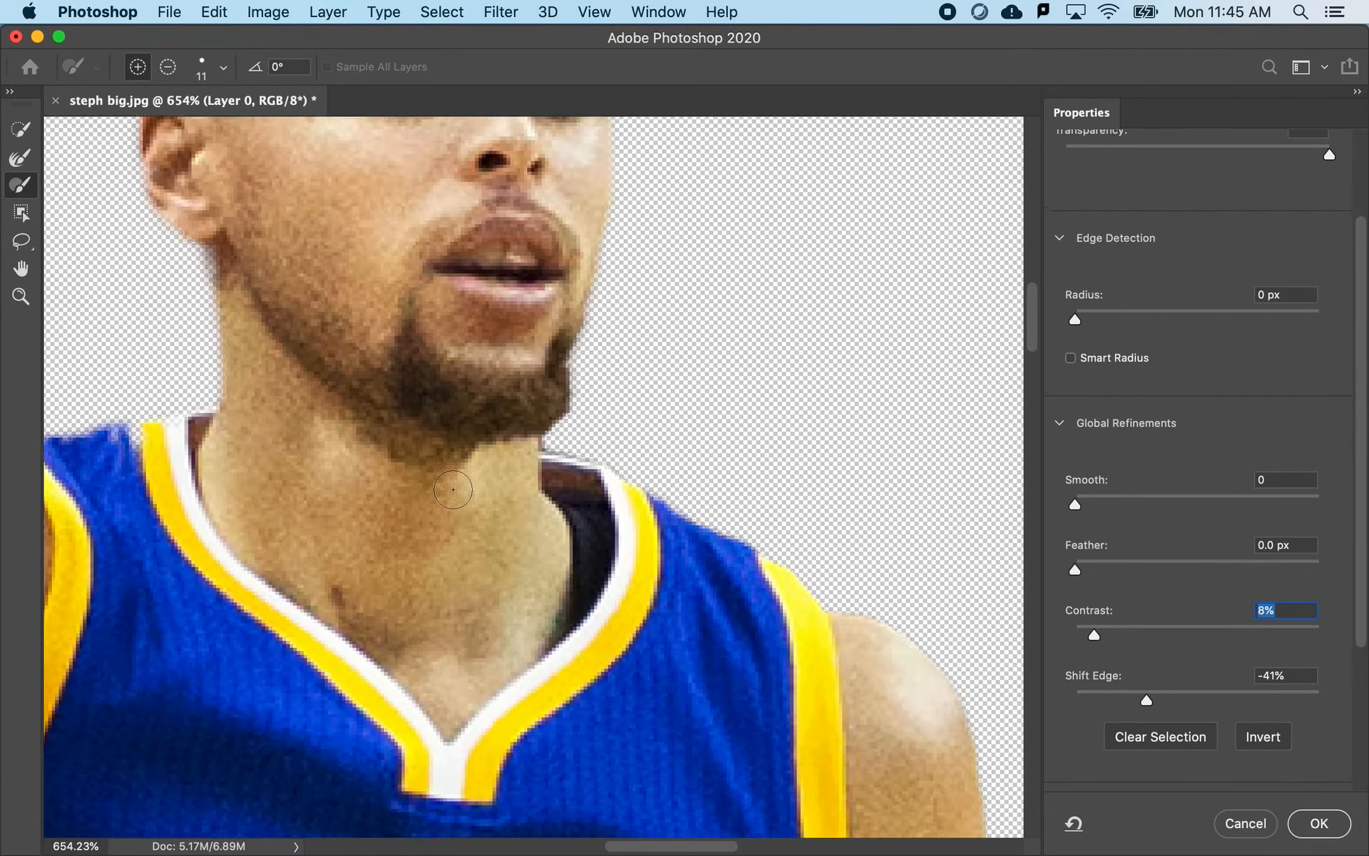
pyautogui.scroll(-2, 452, 490)
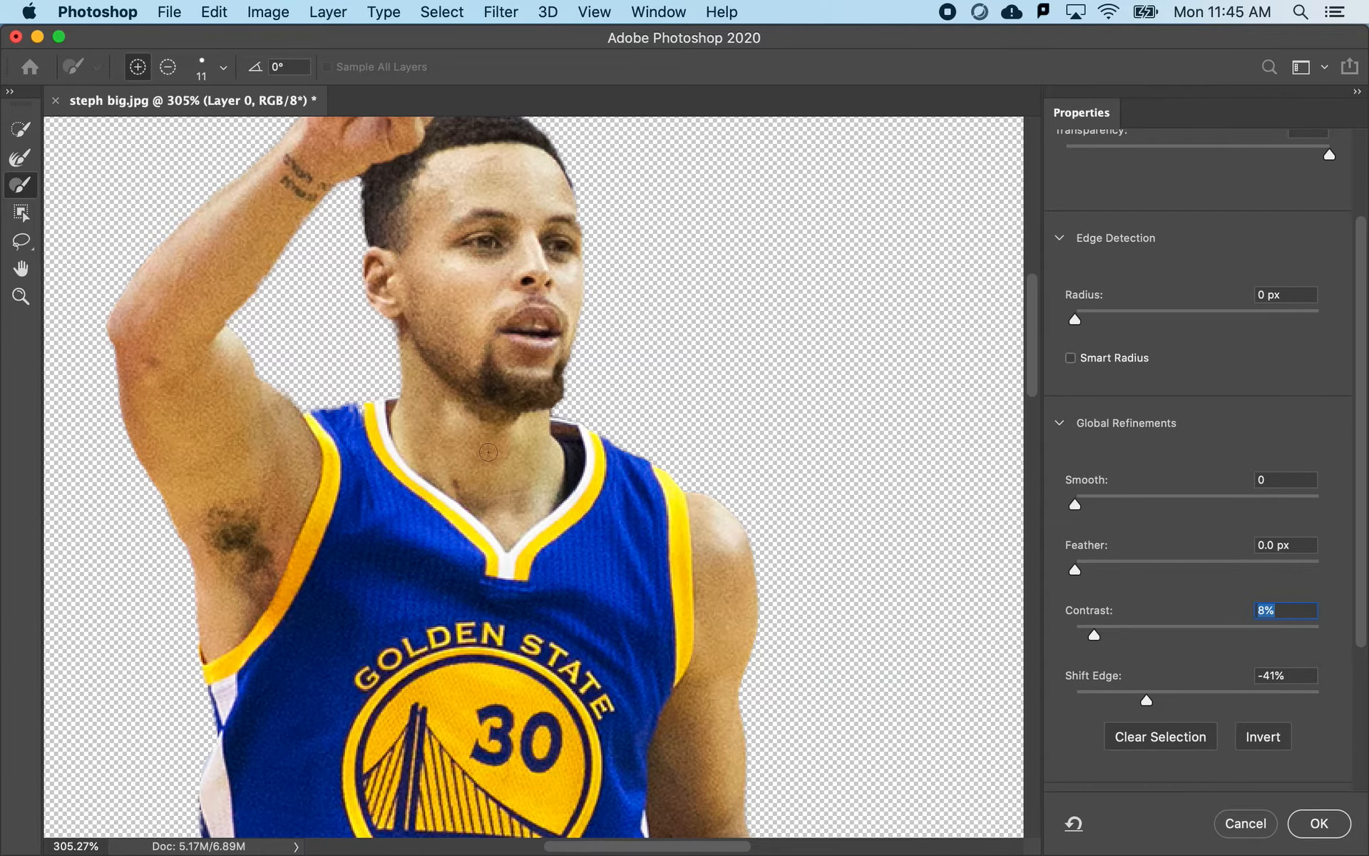
pyautogui.scroll(-3, 488, 451)
pyautogui.scroll(-6, 507, 509)
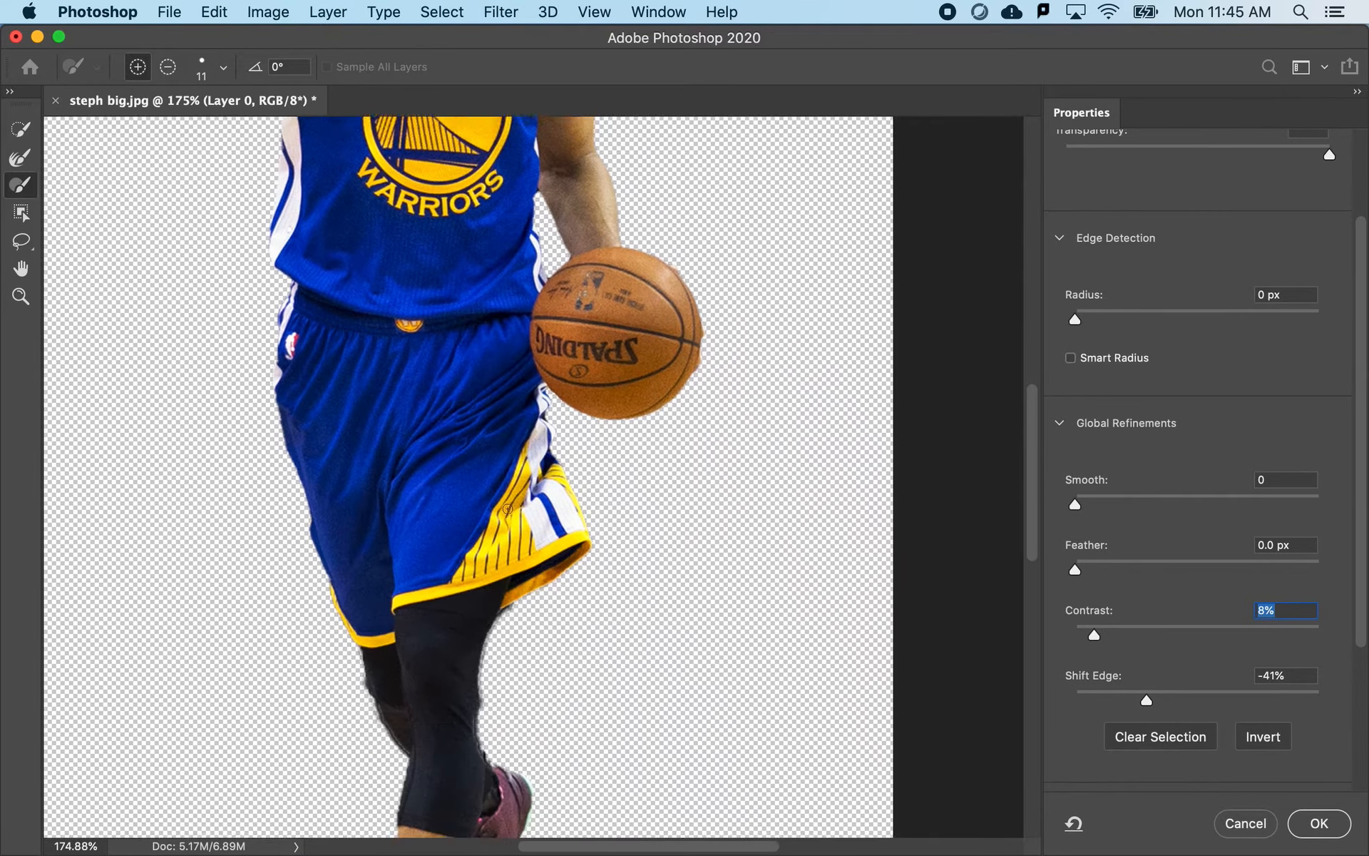
pyautogui.scroll(-2, 507, 509)
pyautogui.press('alt')
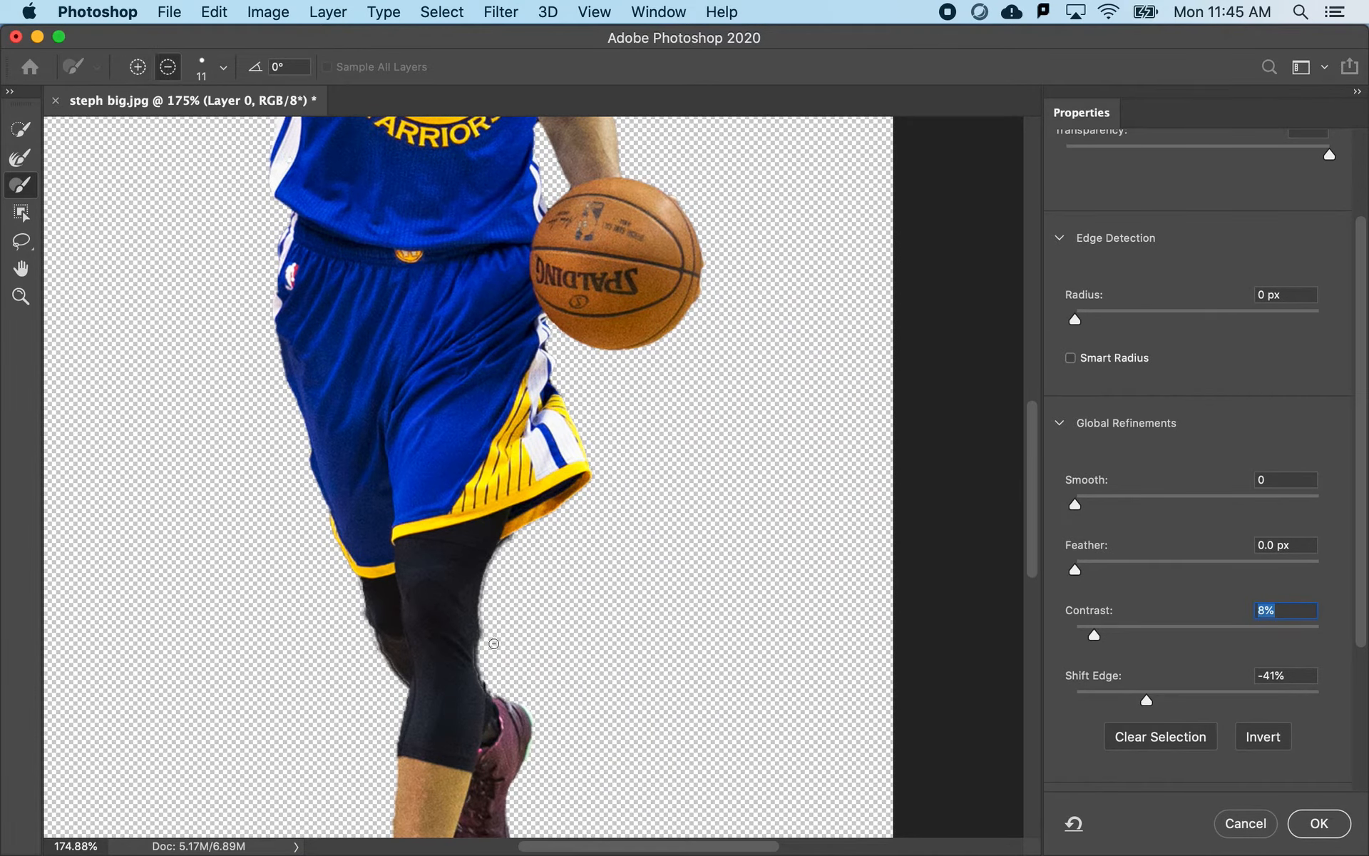
pyautogui.scroll(-4, 419, 571)
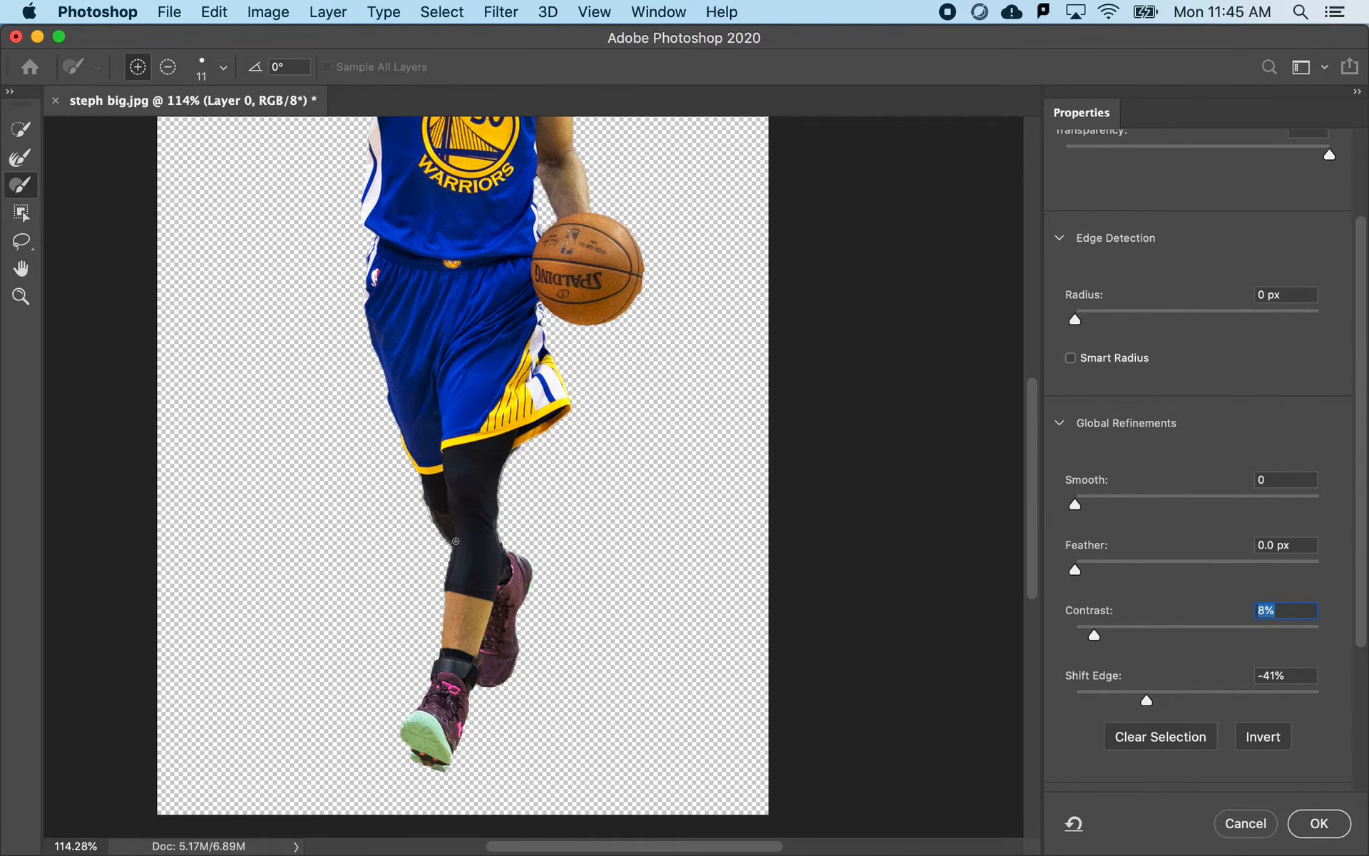
# - Accept the edge refinements with the output kept as Selection and check the outline from the raised hand to the shoes
pyautogui.scroll(-3, 1131, 652)
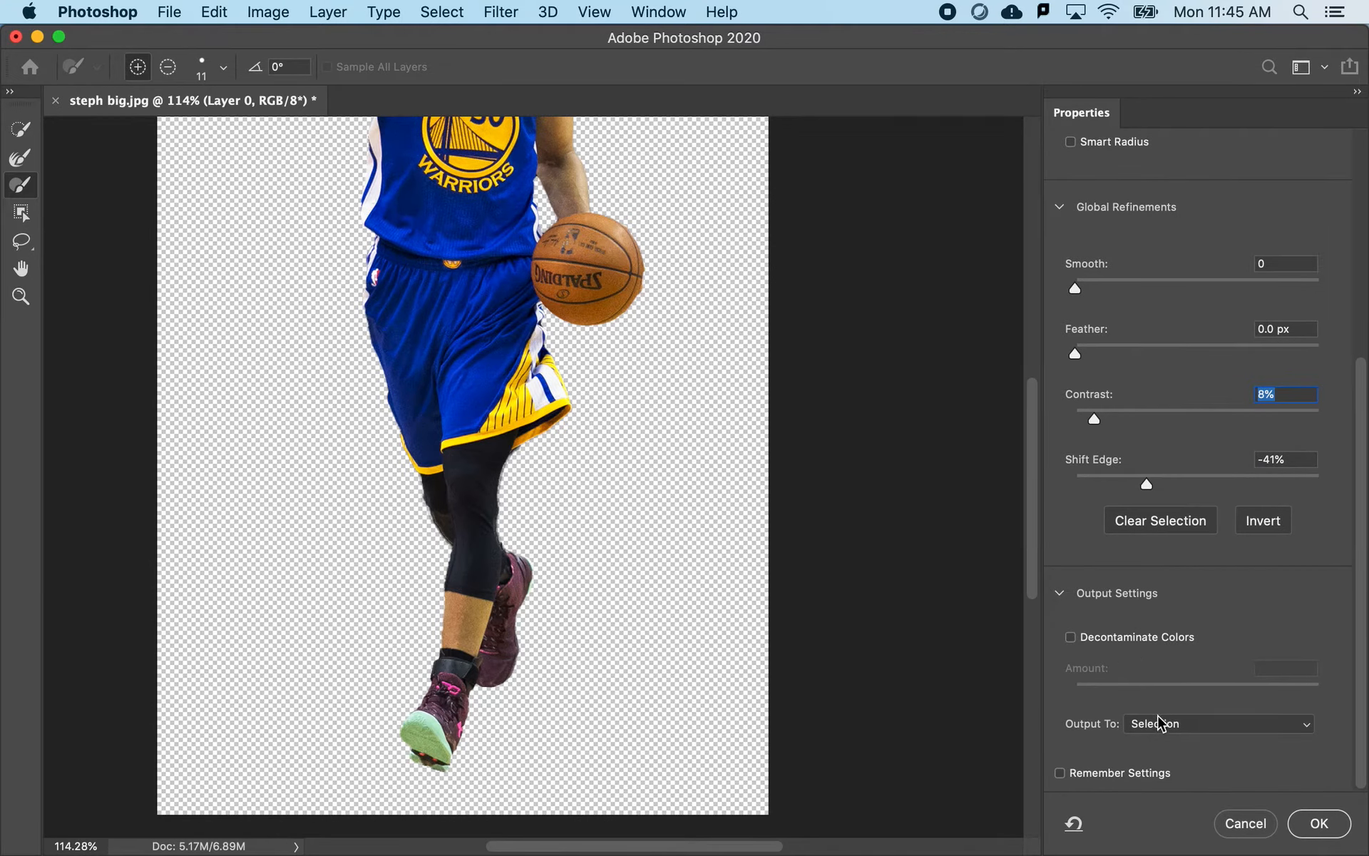
pyautogui.scroll(5, 614, 452)
pyautogui.hscroll(-2, 613, 452)
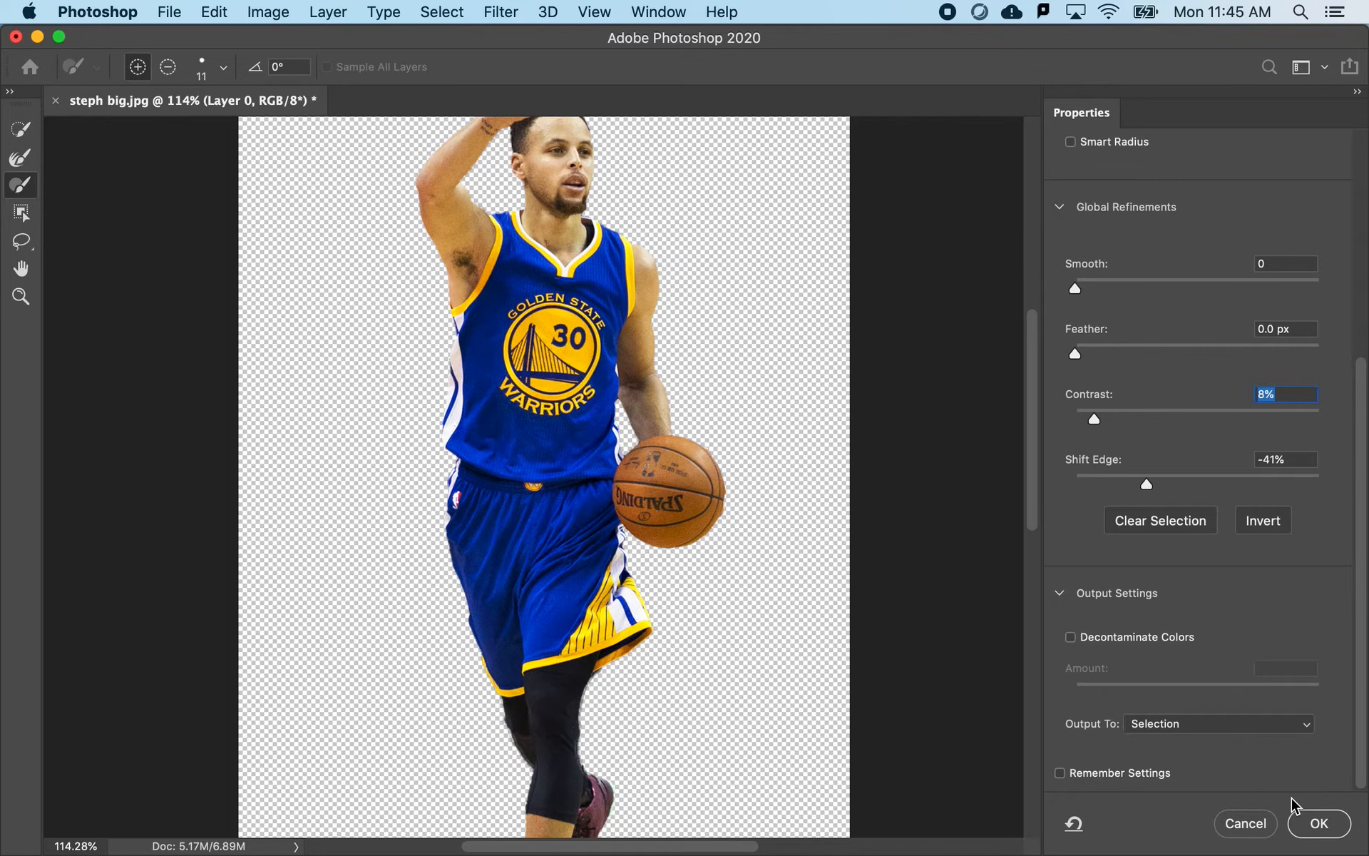
pyautogui.click(1309, 826)
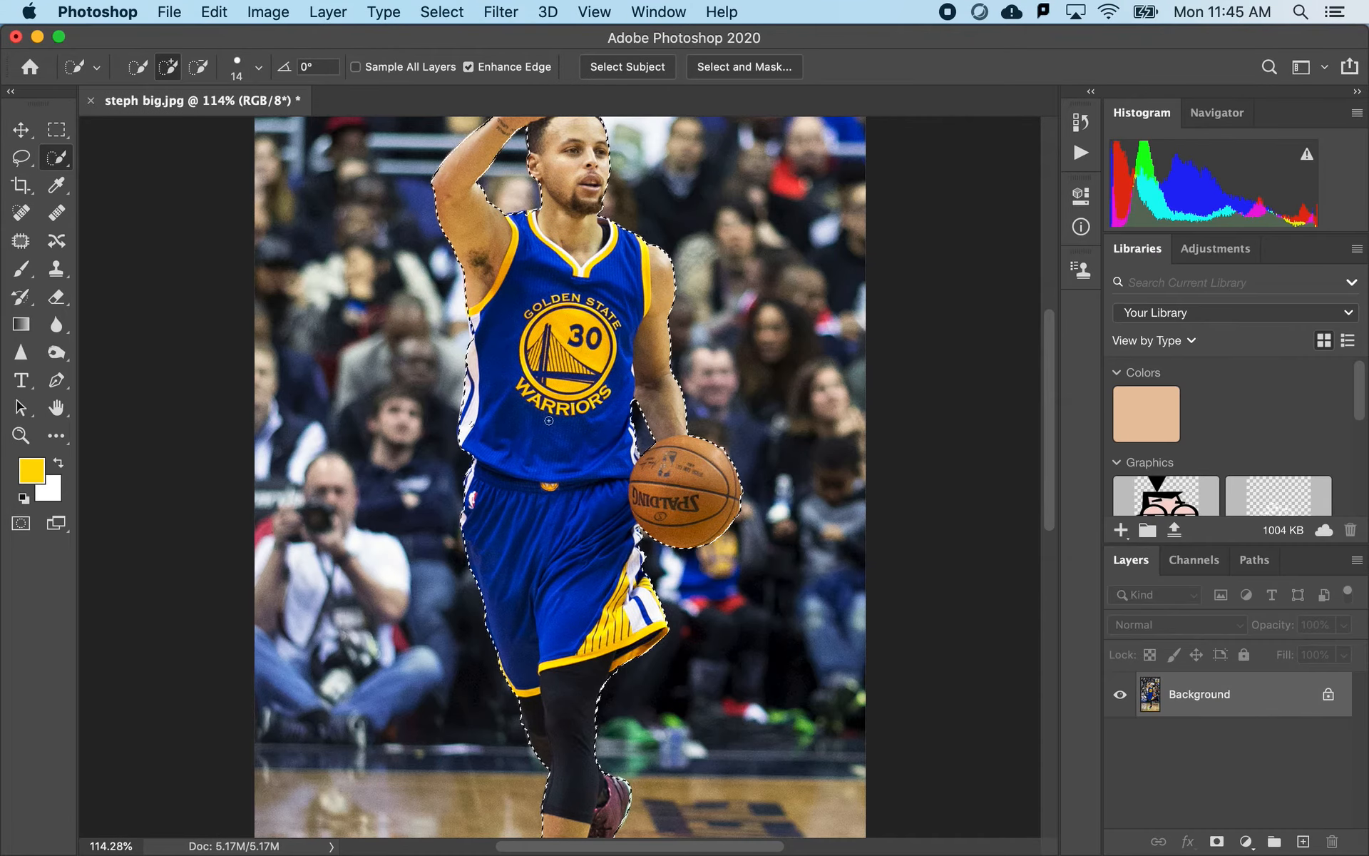
pyautogui.scroll(-5, 549, 421)
pyautogui.scroll(5, 550, 421)
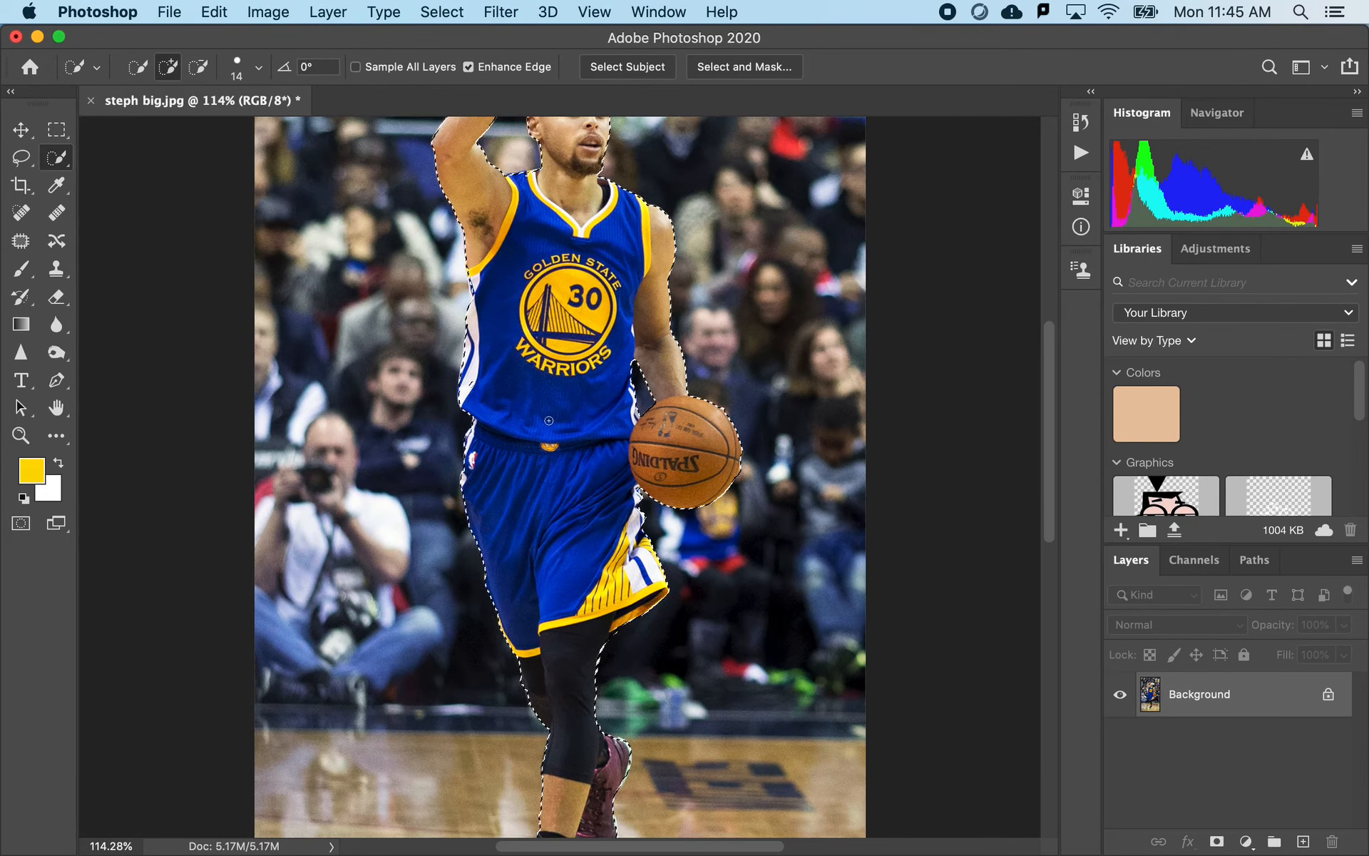
pyautogui.scroll(3, 488, 206)
pyautogui.scroll(-2, 546, 712)
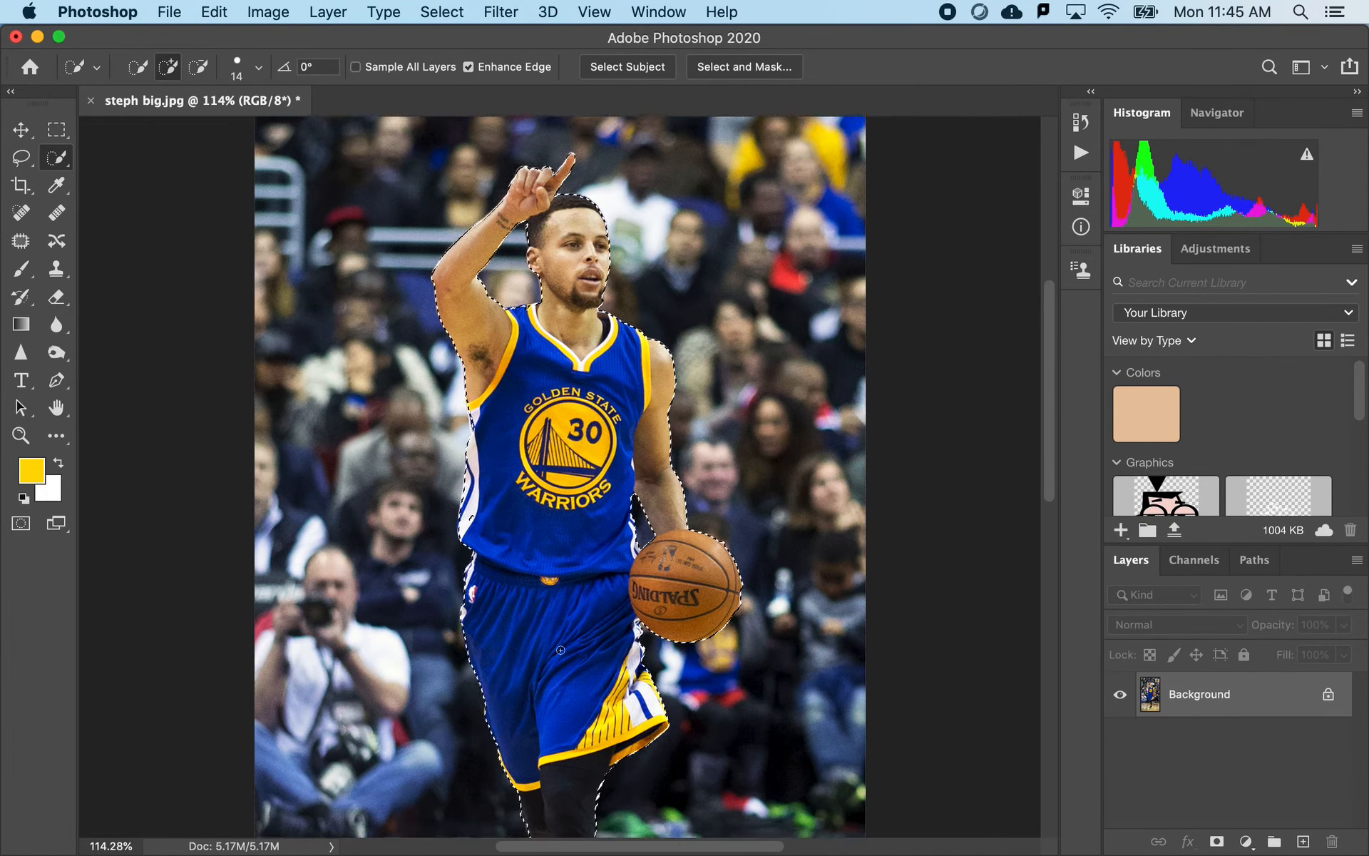
pyautogui.scroll(-2, 547, 712)
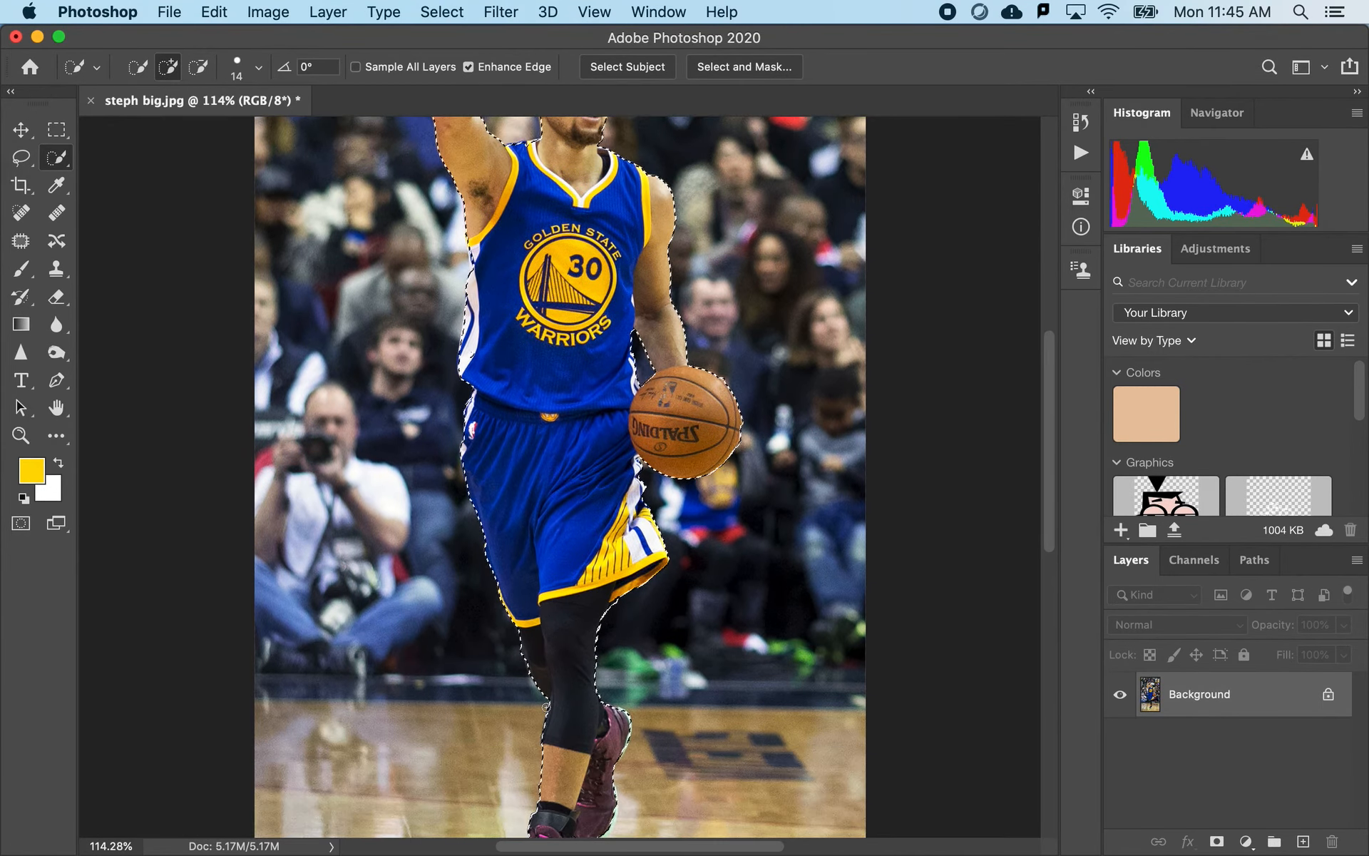
pyautogui.scroll(2, 547, 706)
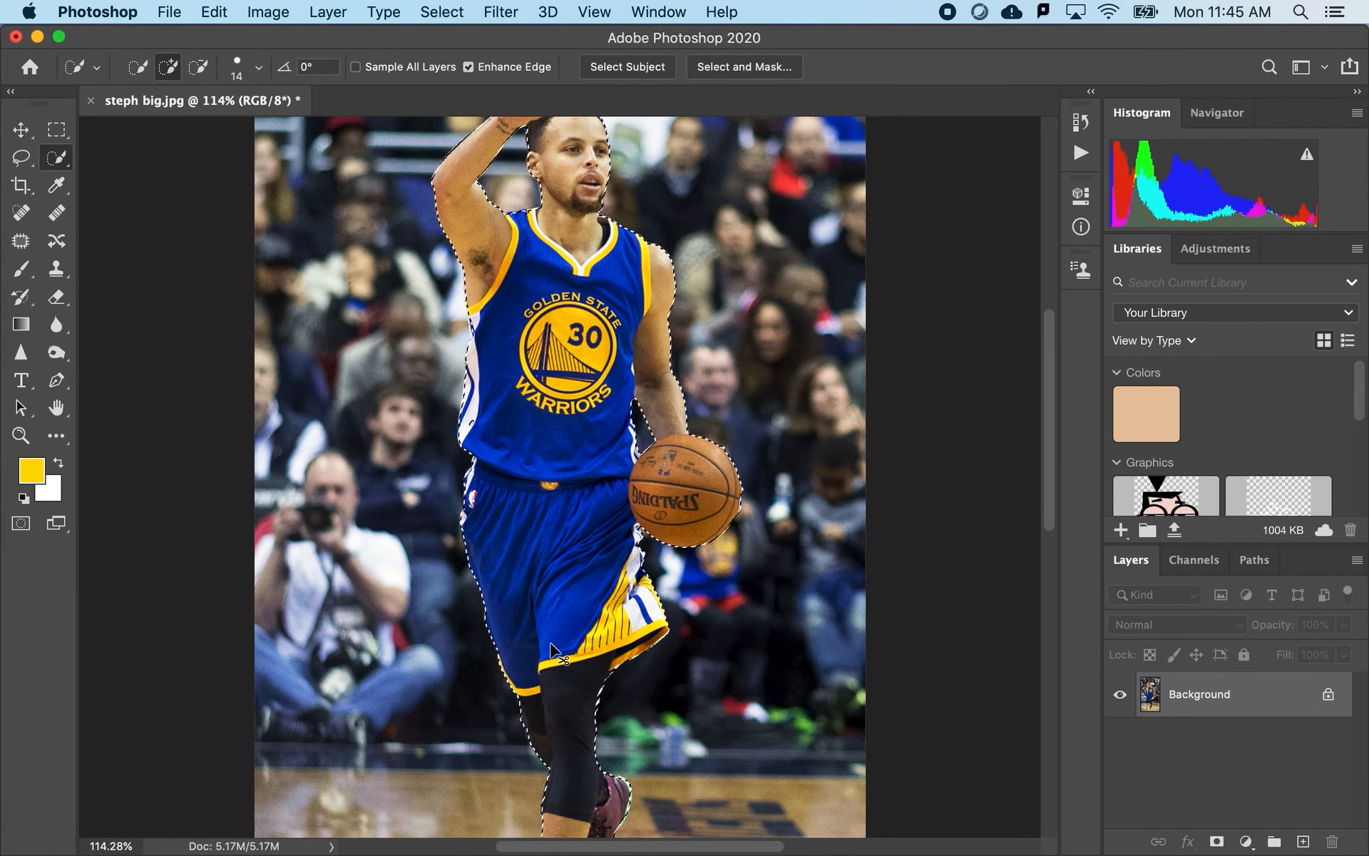
# - Switch to the Using Ps with Ai.ai document in Illustrator and paste in the player cutout copied from Photoshop
pyautogui.moveTo(532, 853)
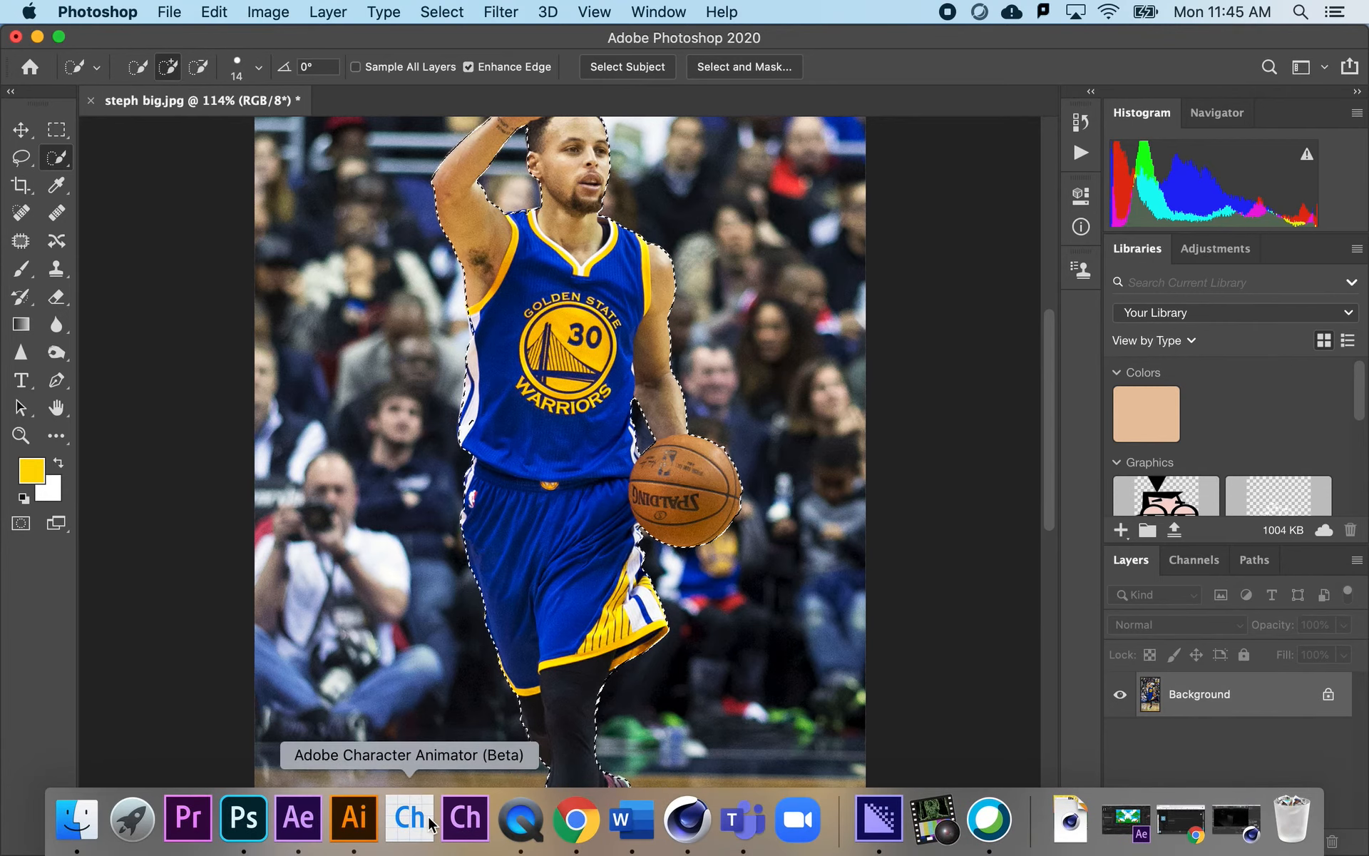
pyautogui.click(354, 820)
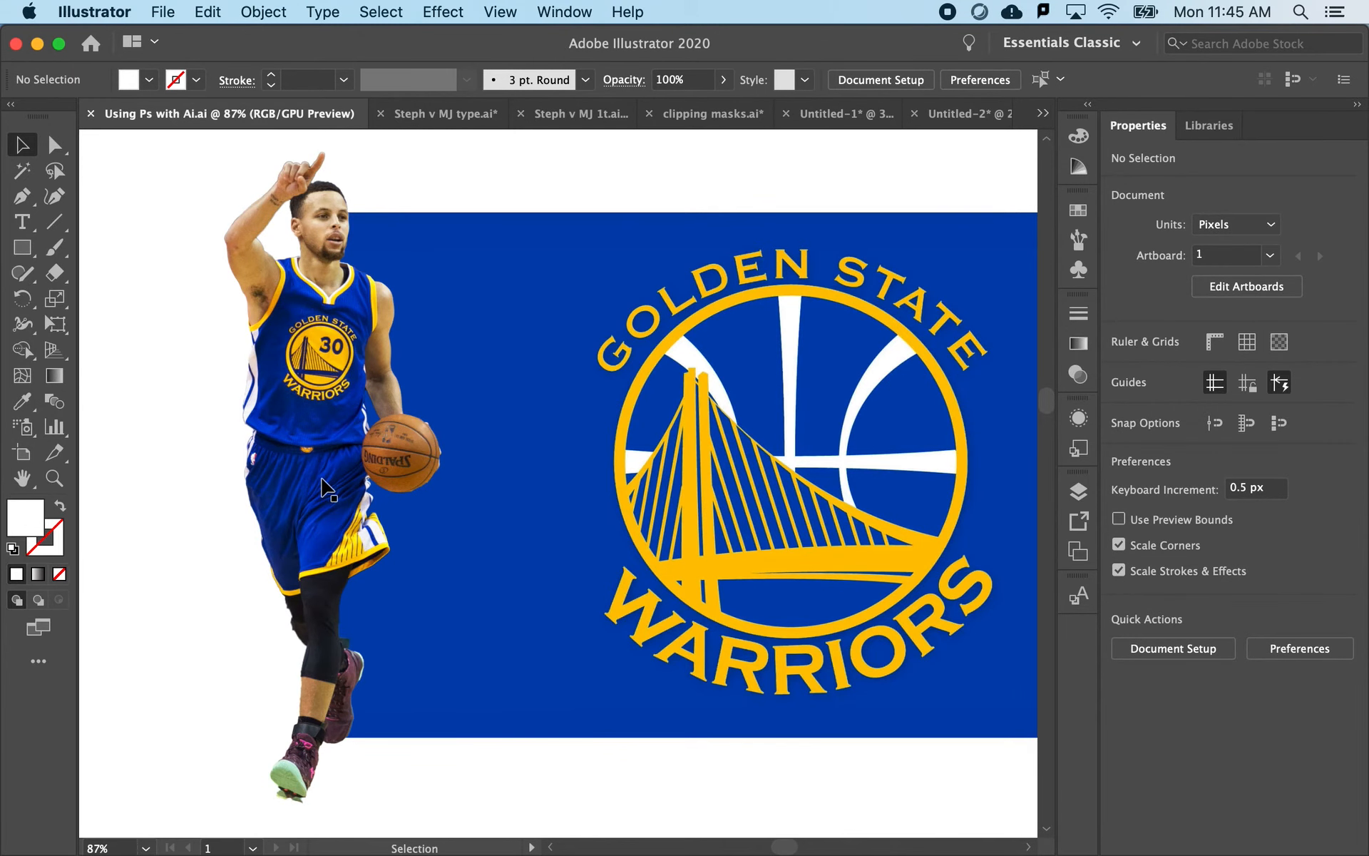
pyautogui.scroll(2, 327, 489)
pyautogui.click(326, 489)
pyautogui.scroll(-5, 326, 490)
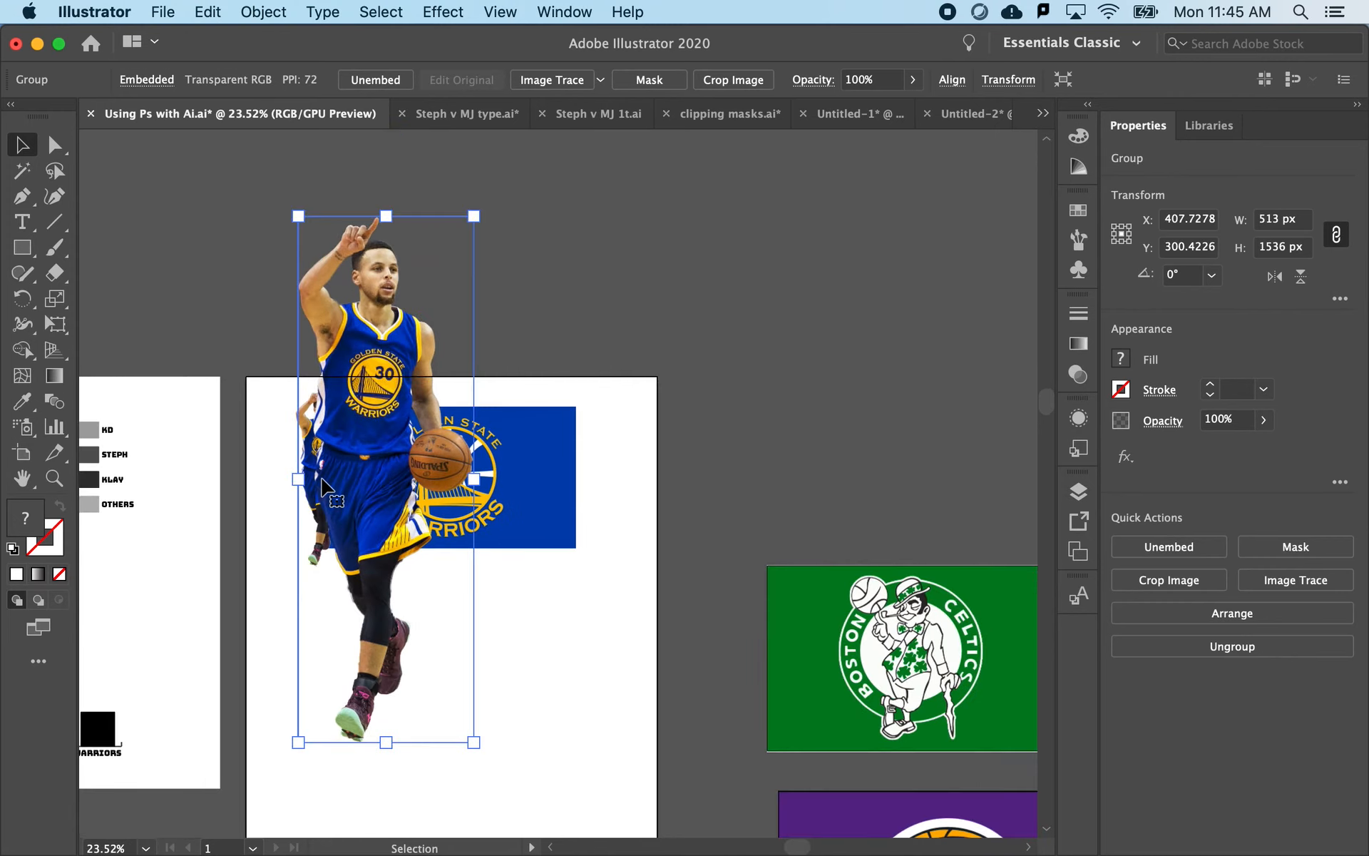
# - Move the pasted large player onto the artboard over the blue Warriors rectangle, at about X 601 px, Y 638 px
pyautogui.moveTo(329, 325); pyautogui.dragTo(396, 441)
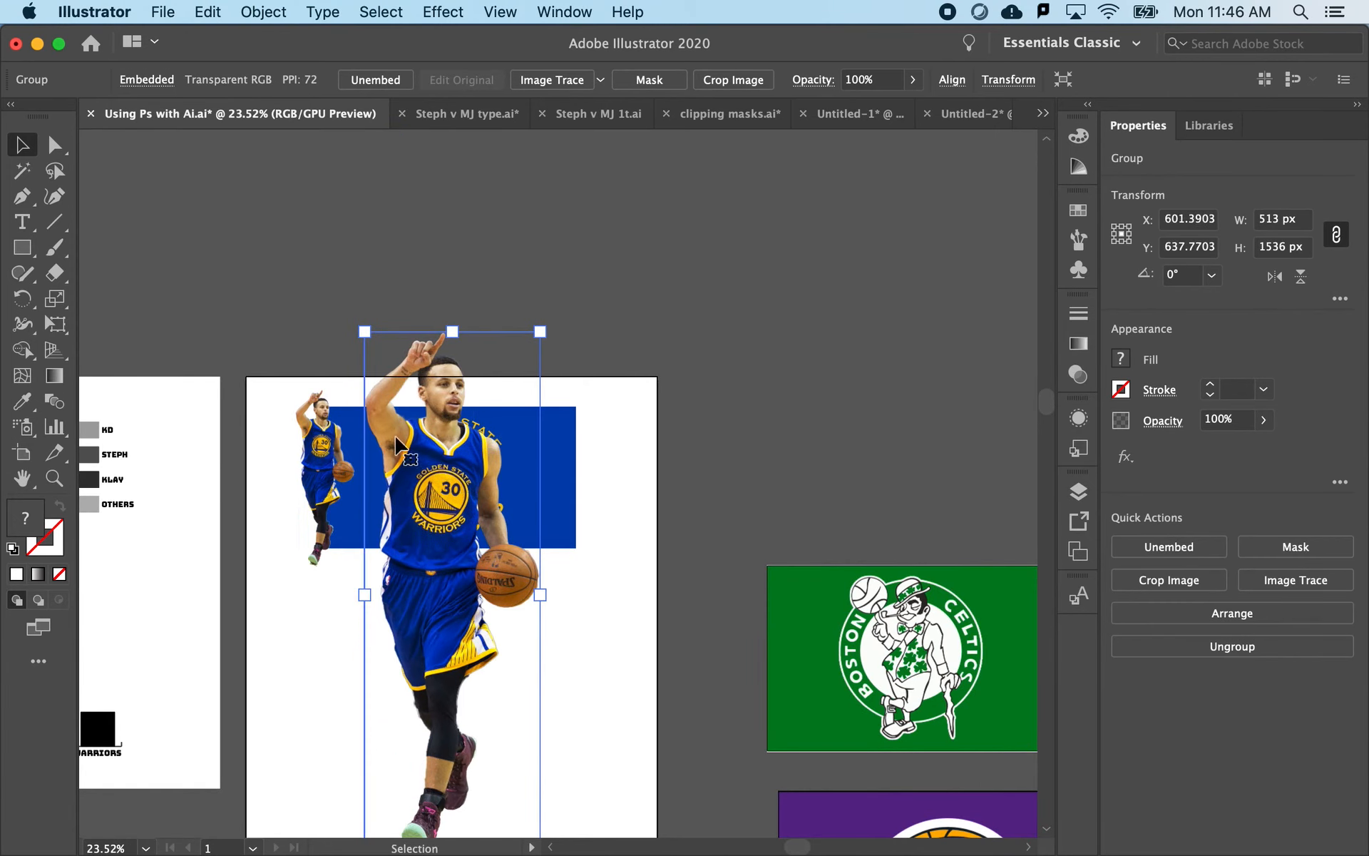
pyautogui.scroll(-1, 354, 383)
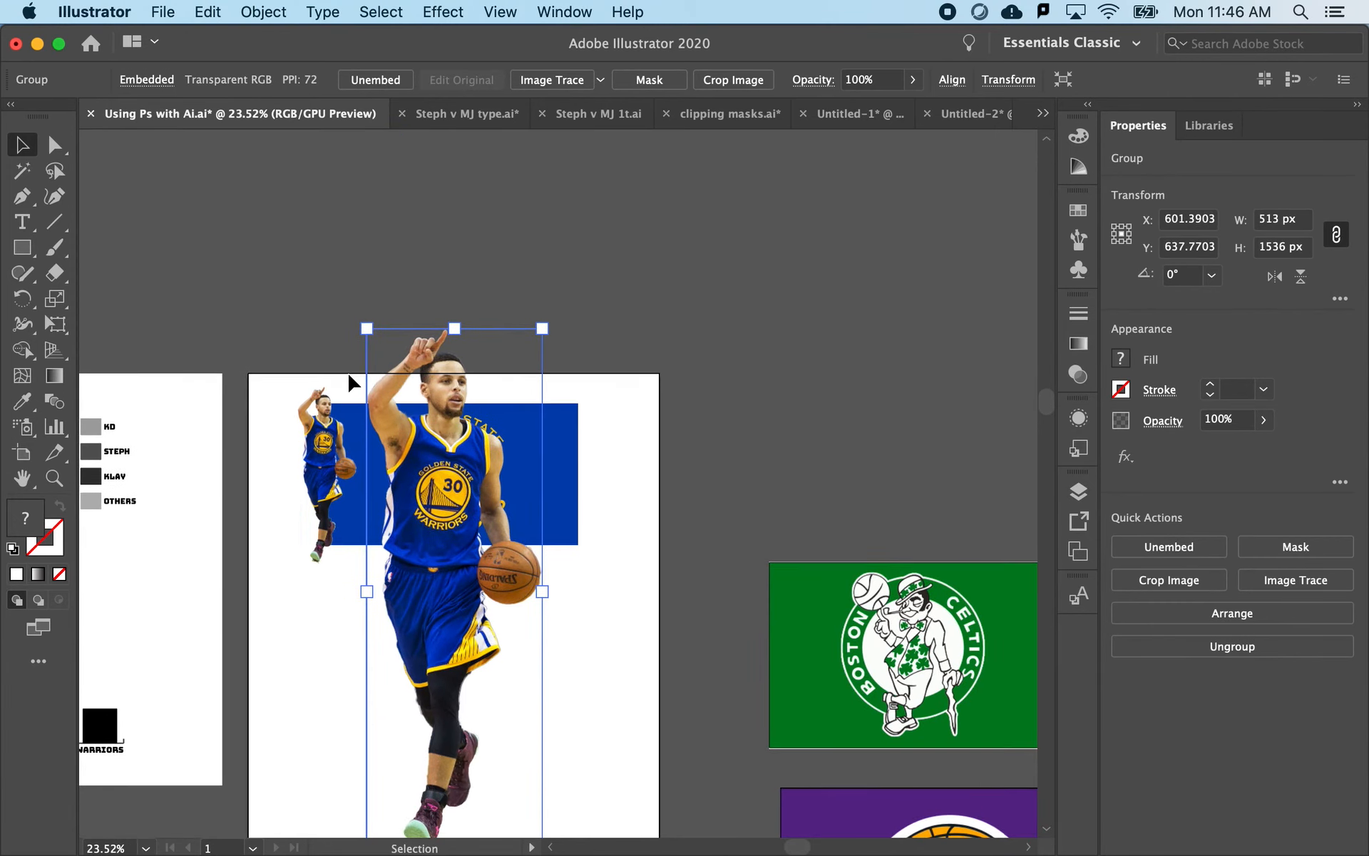
pyautogui.scroll(4, 341, 369)
pyautogui.scroll(-3, 459, 452)
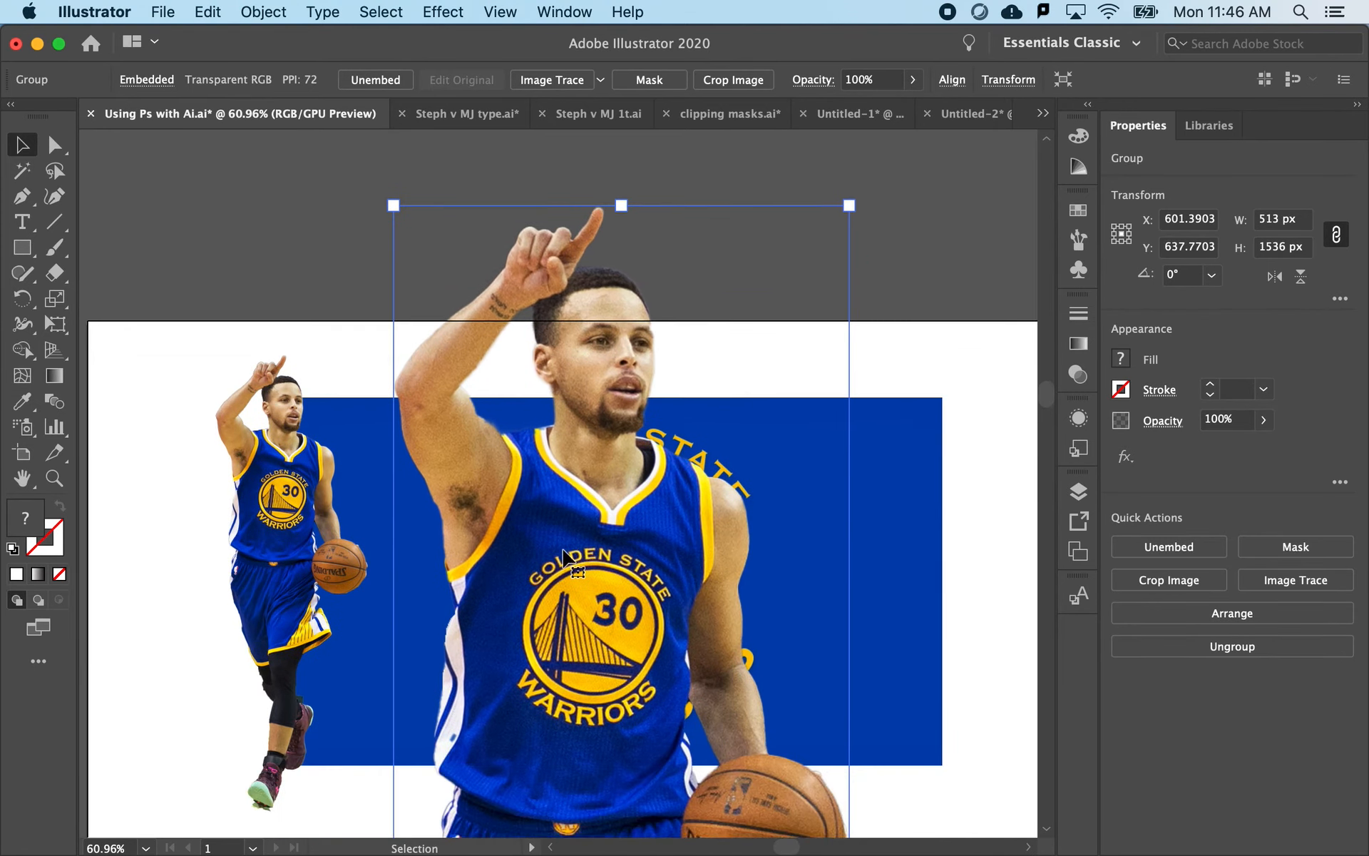